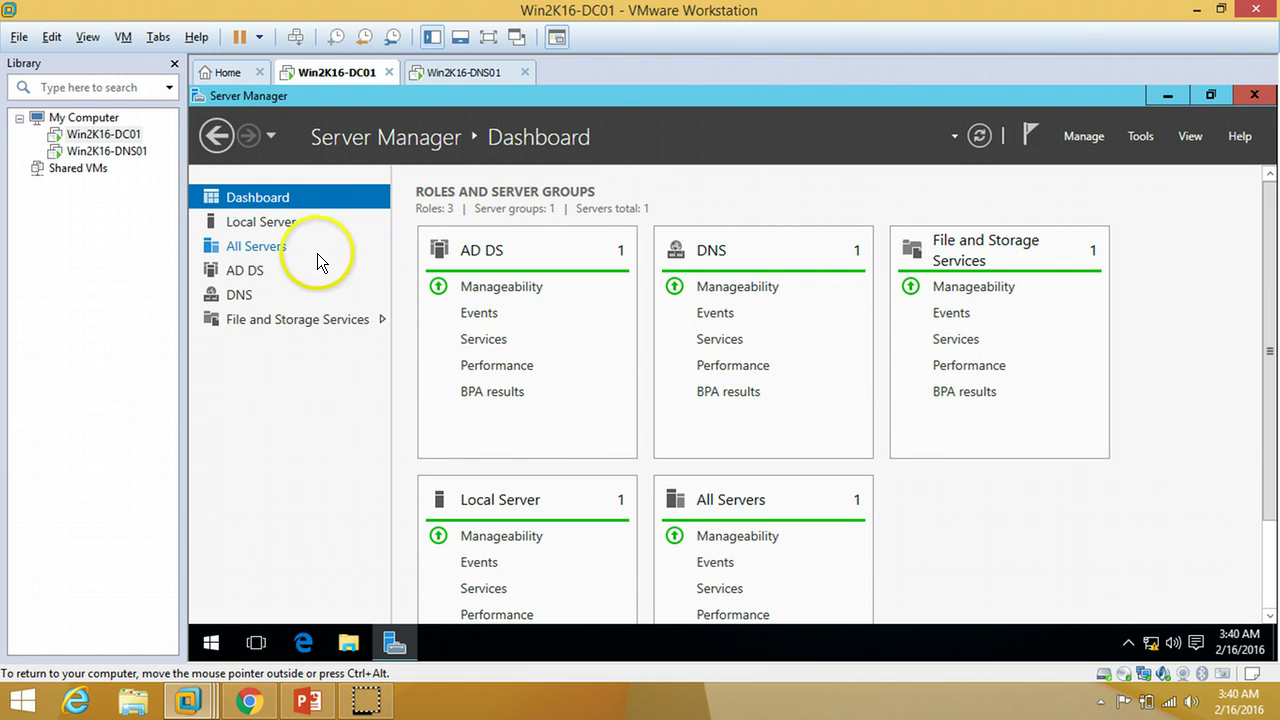
Review DC01's Local Server properties, then view Win2K16-DNS01's workgroup and DHCP address settings
left_click(262, 224)
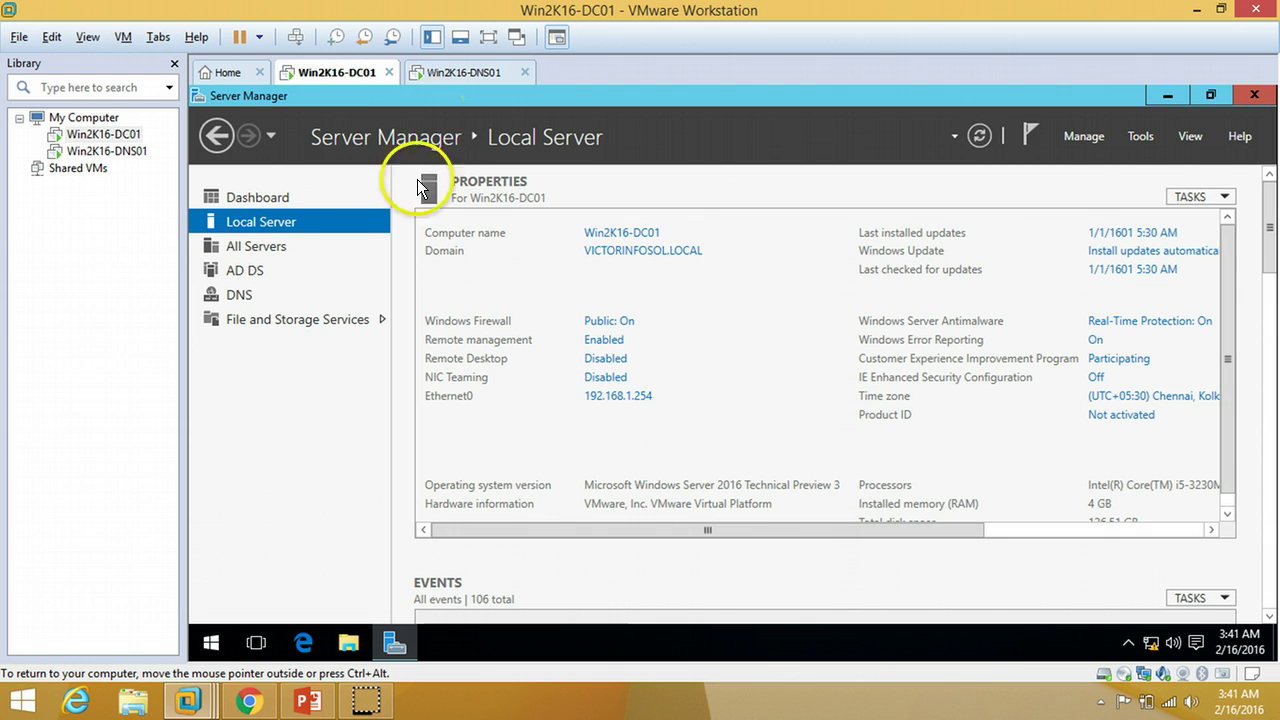
left_click(451, 72)
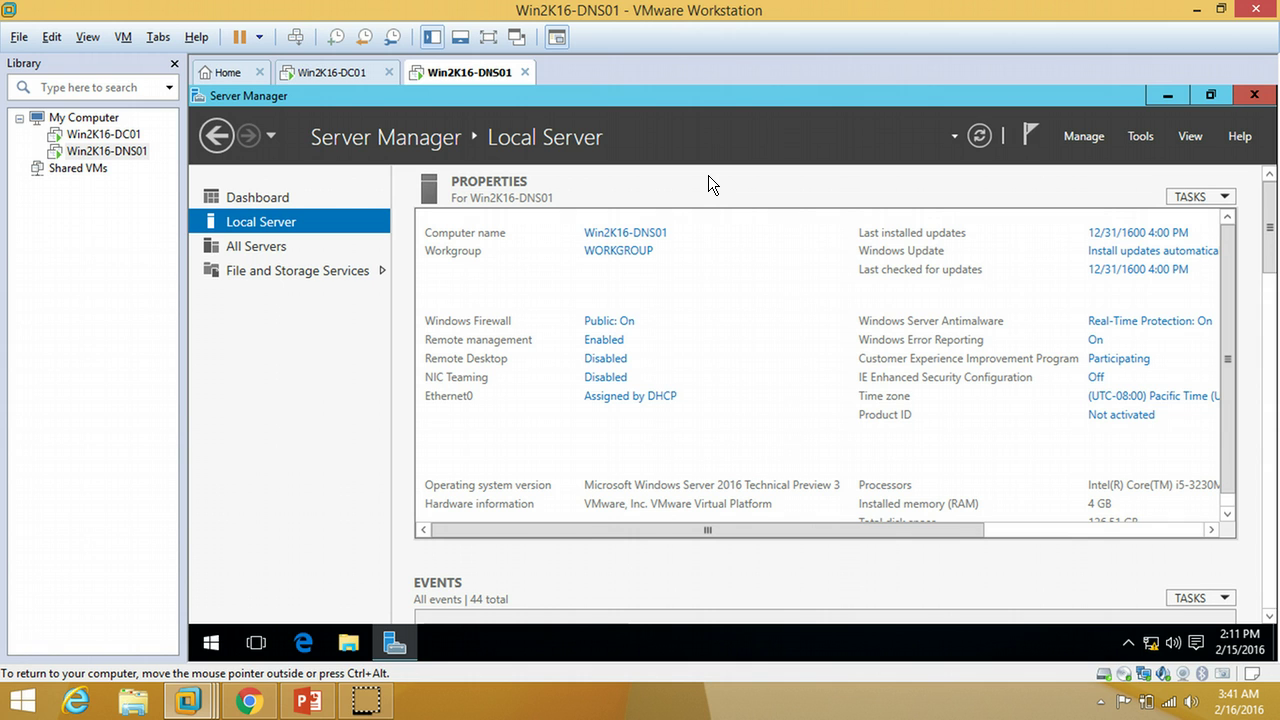
Advance the PowerPoint show to slide 3's DNS task list, then return to Win2K16-DC01
left_click(307, 700)
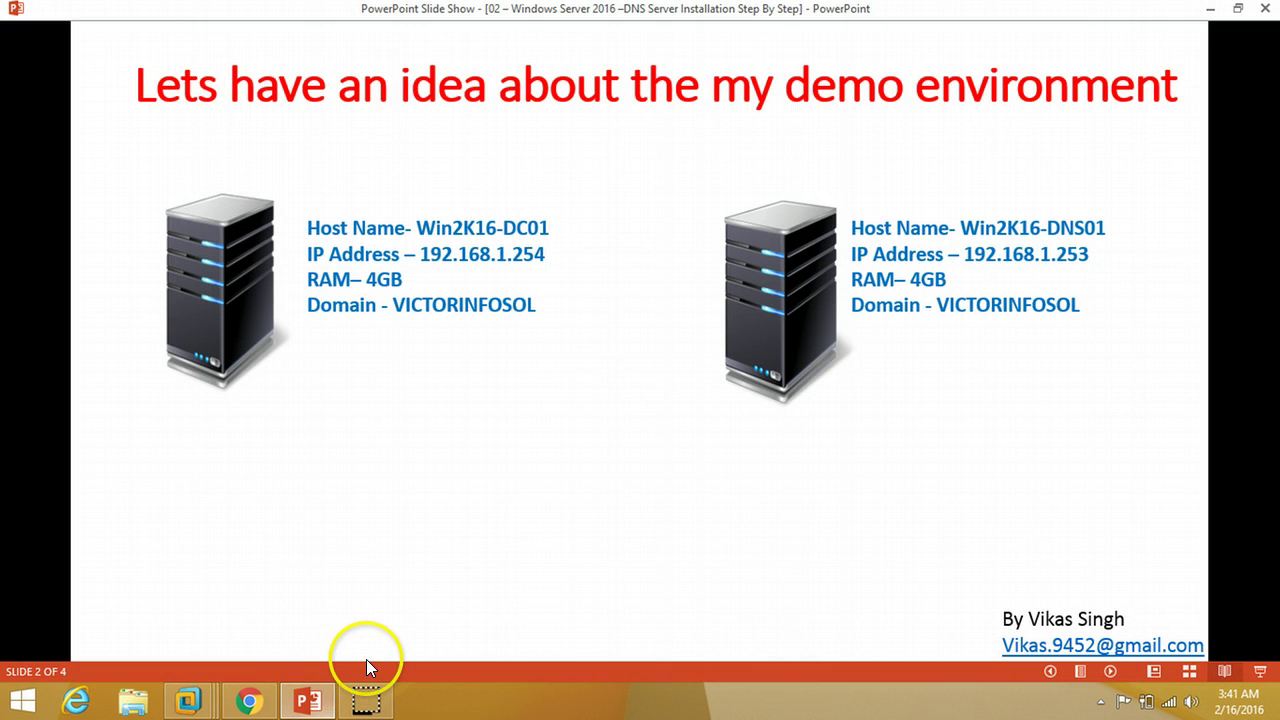
left_click(310, 700)
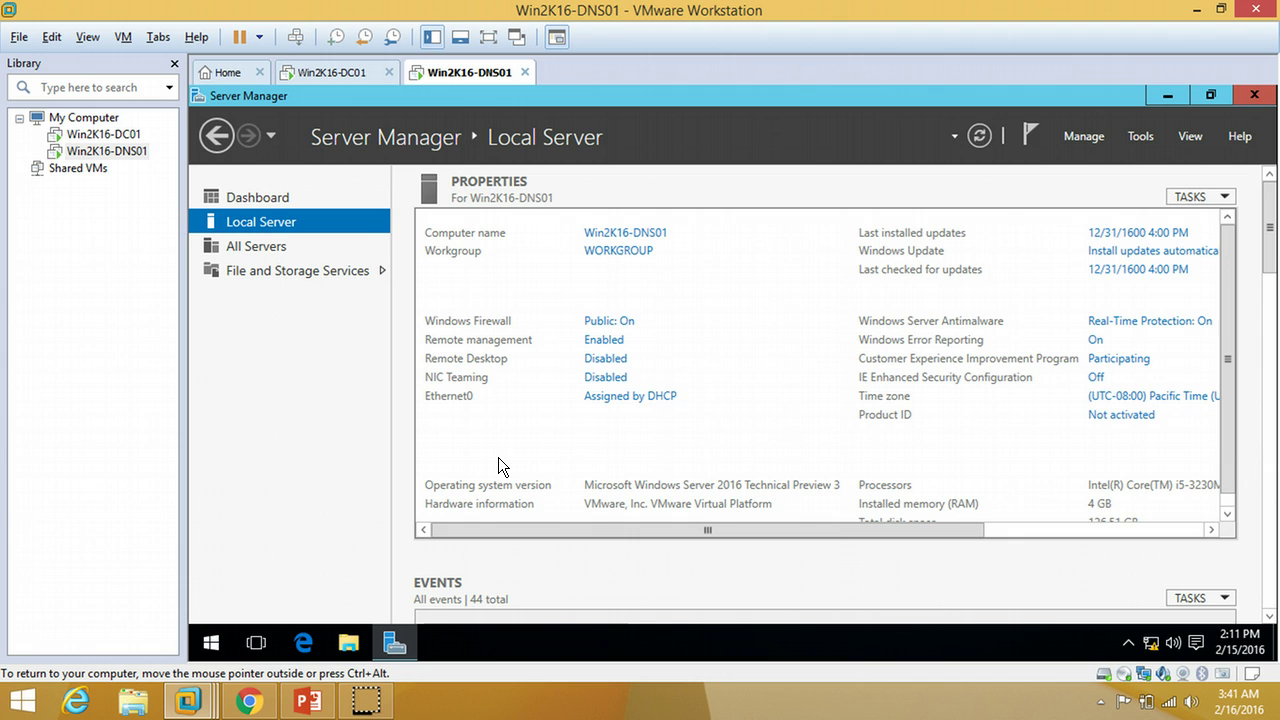
left_click(317, 367)
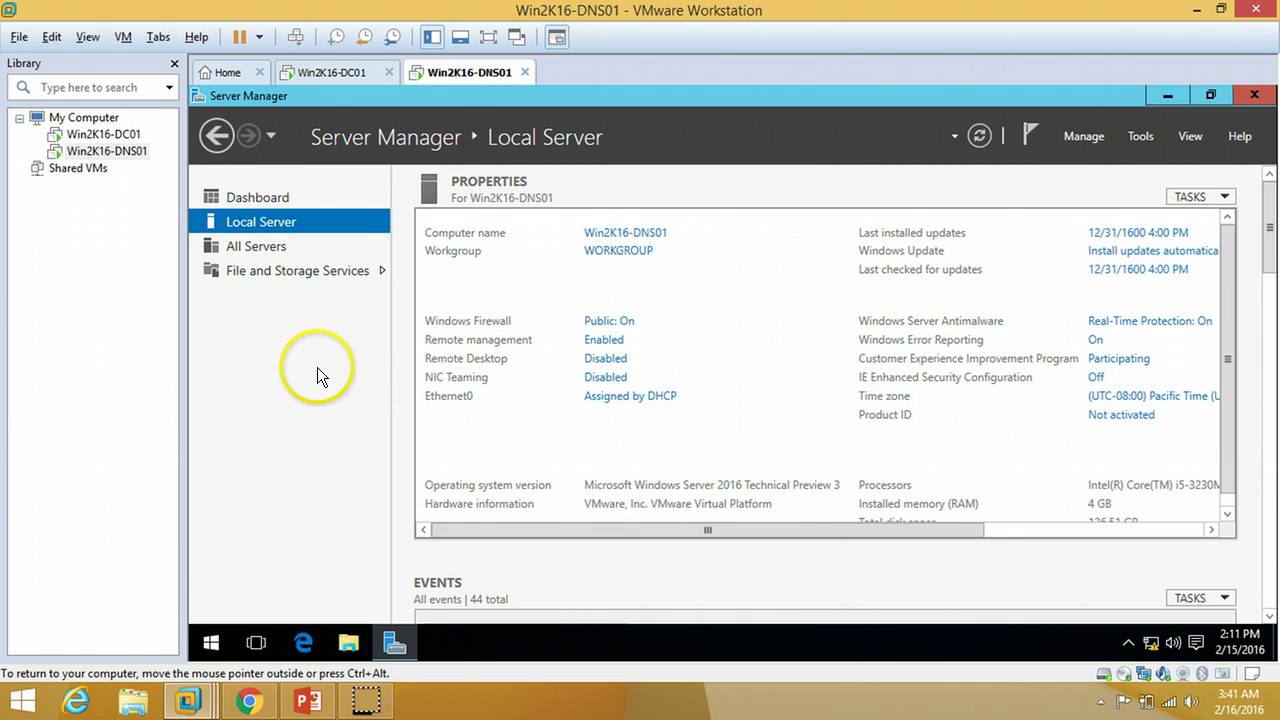
left_click(352, 74)
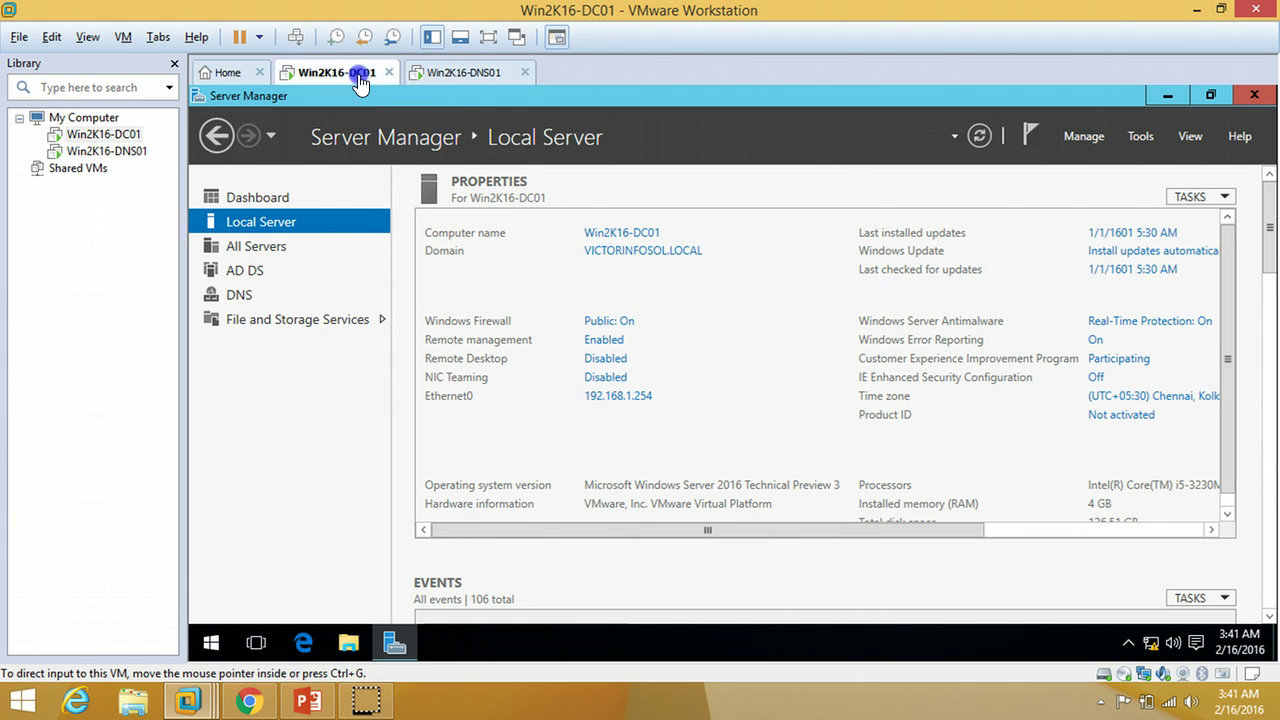
left_click(308, 701)
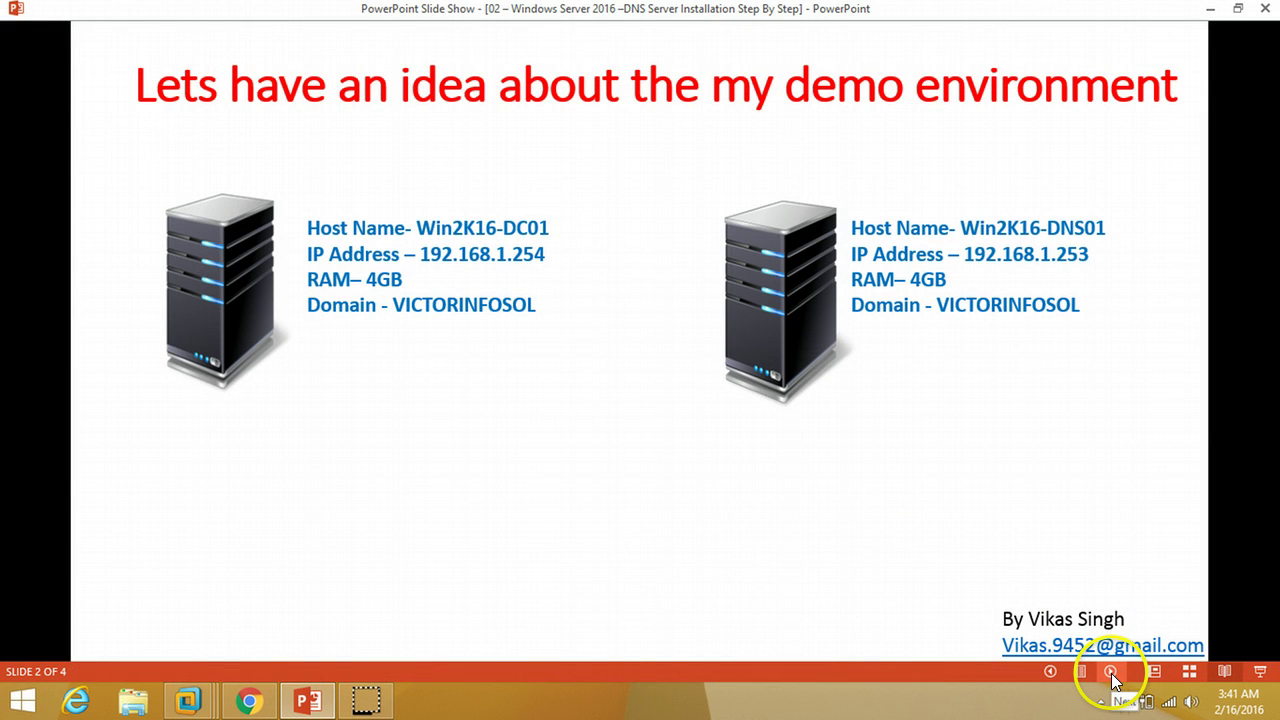
left_click(1111, 673)
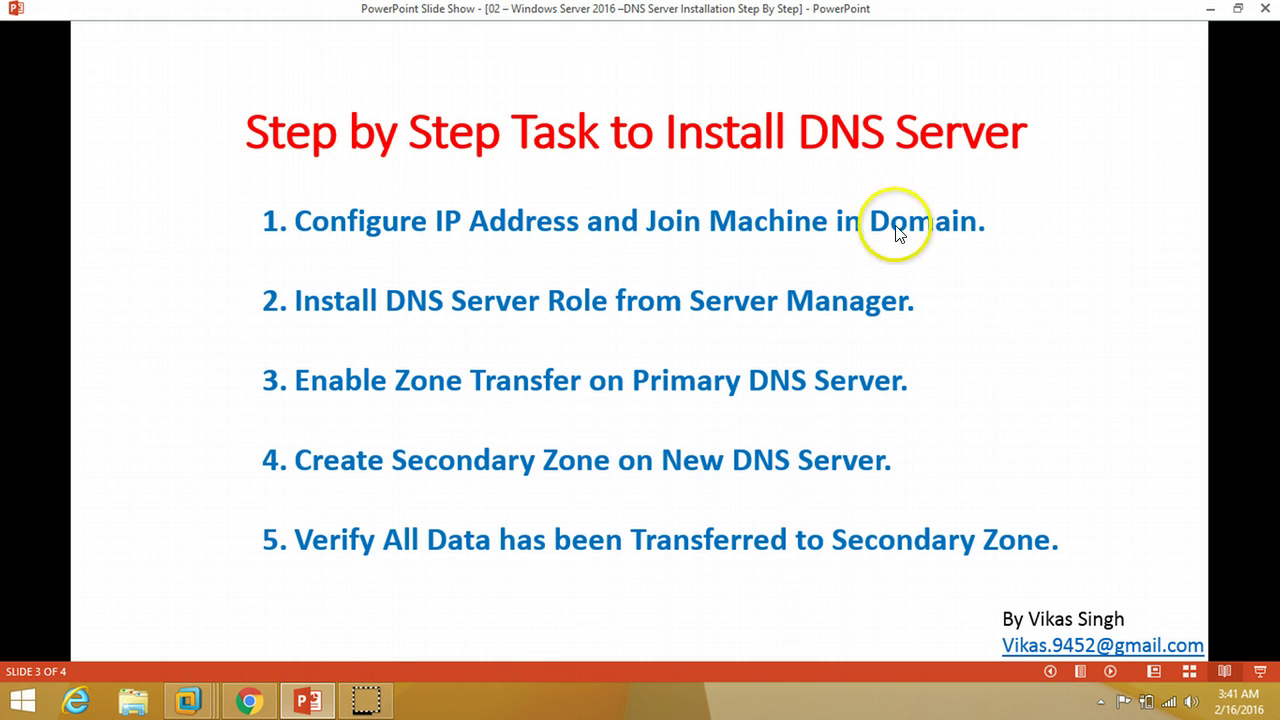
left_click(314, 700)
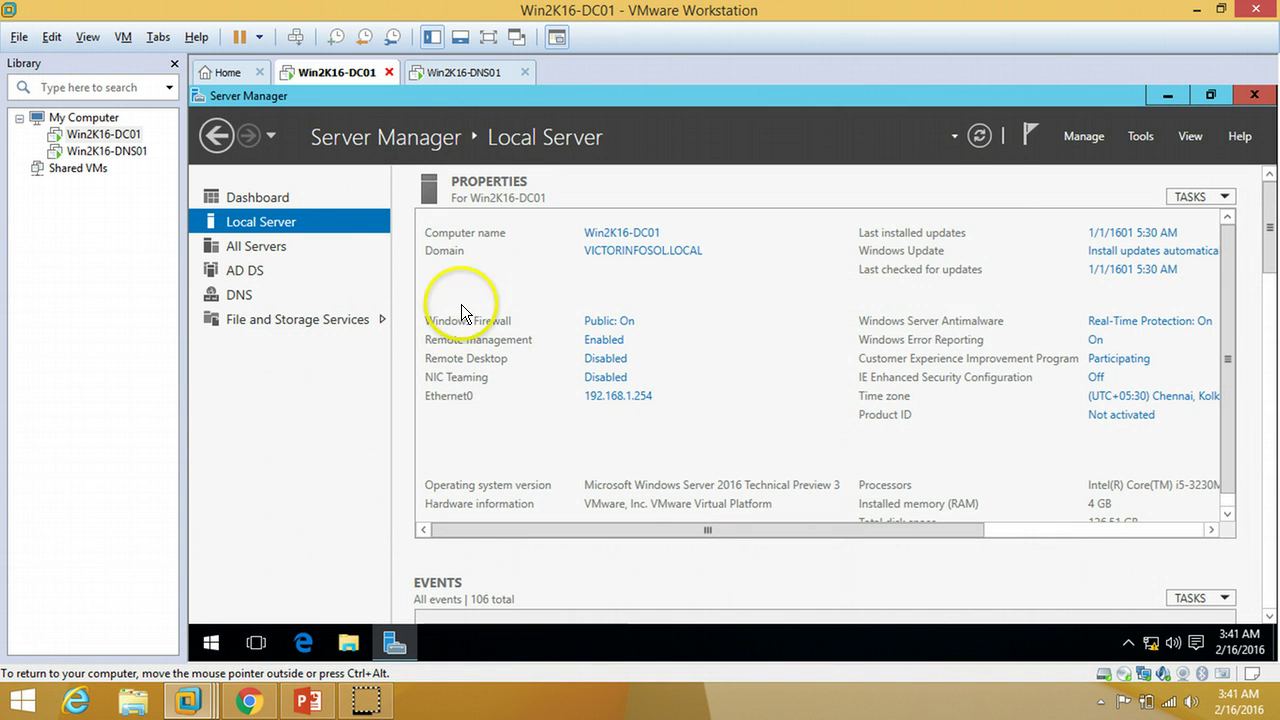
On Win2K16-DNS01, bring up the Ethernet0 adapter's Properties from its status window
left_click(464, 74)
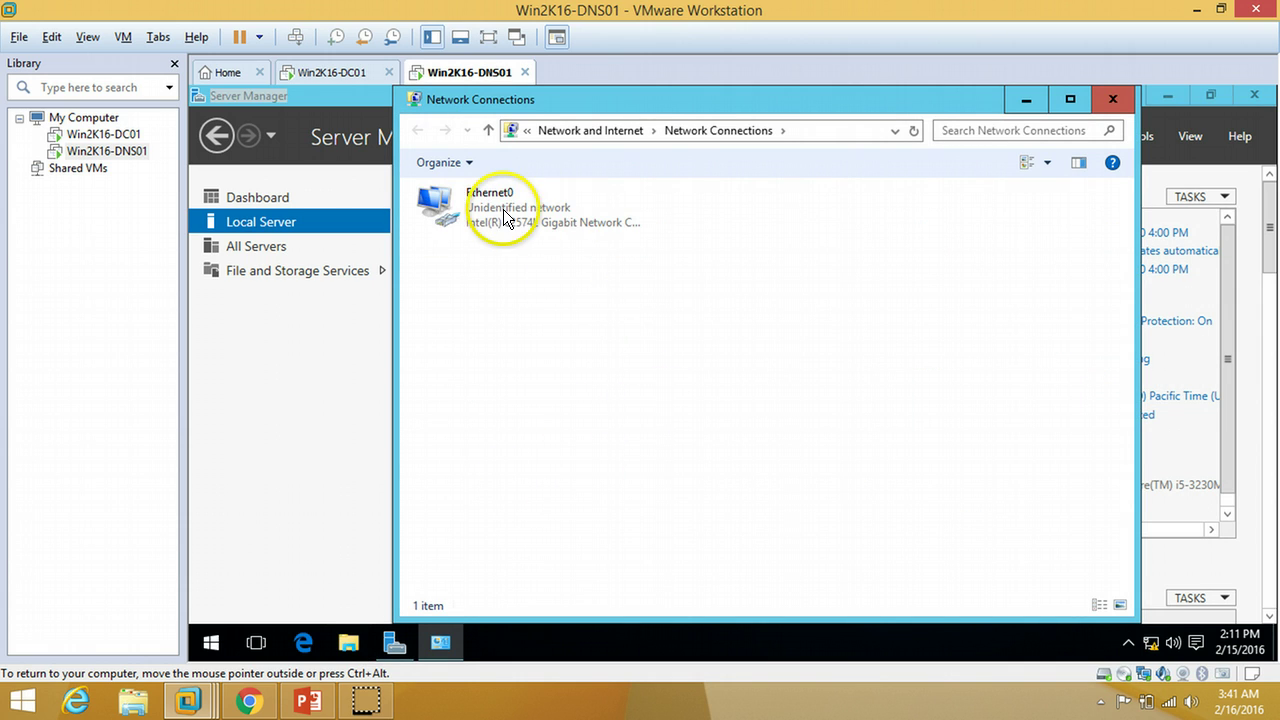
double_click(505, 215)
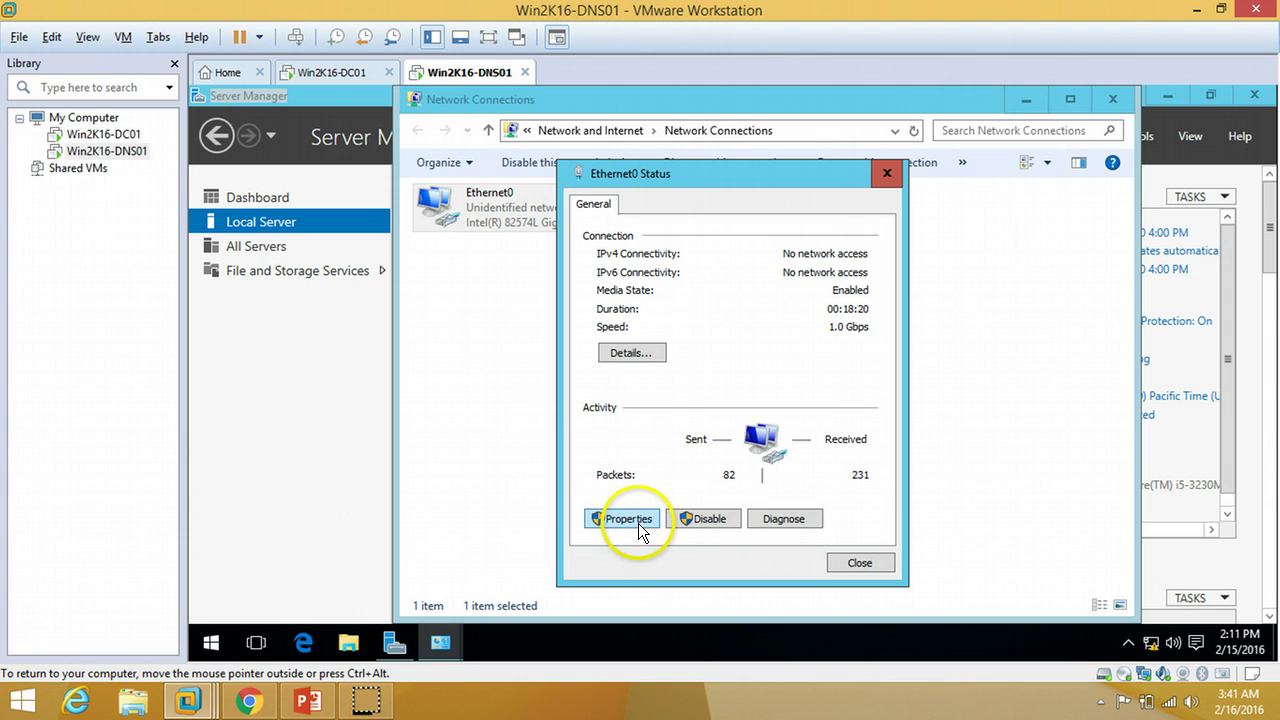
left_click(628, 518)
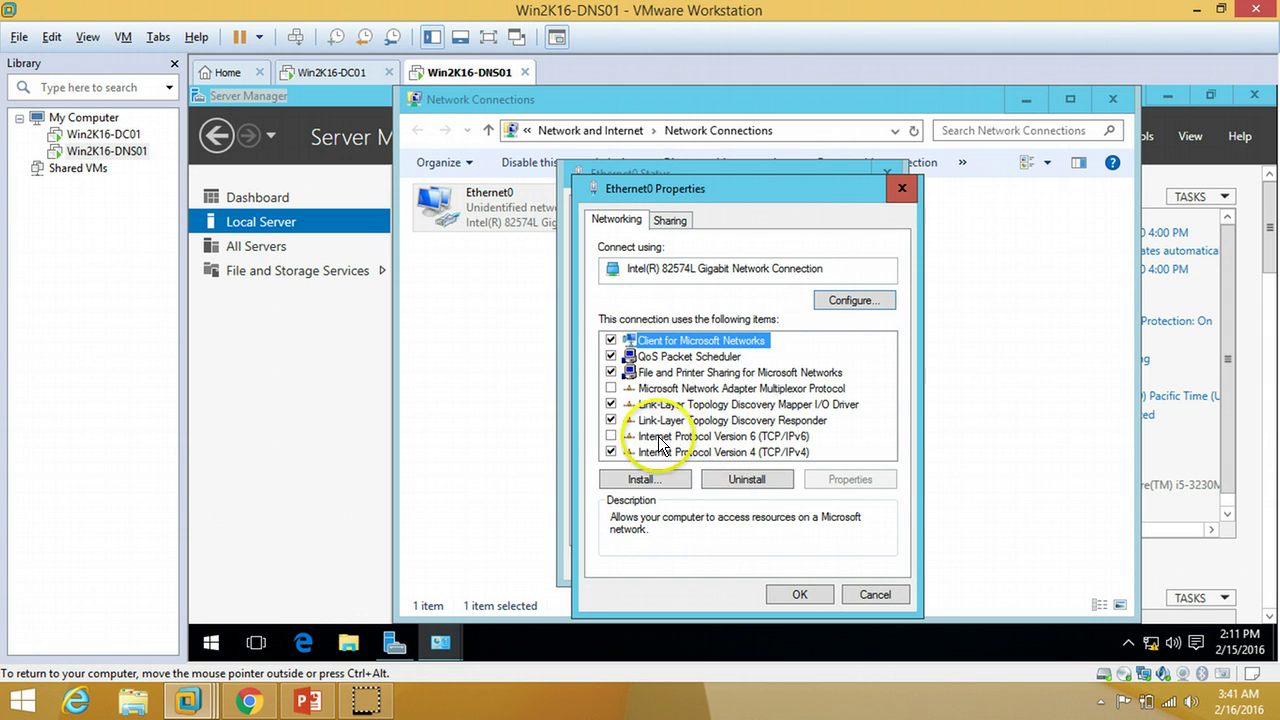
Switch IPv4 to a static address and enter IP 192.168.1.253, correcting a mistyped octet
left_click(725, 452)
left_click(852, 478)
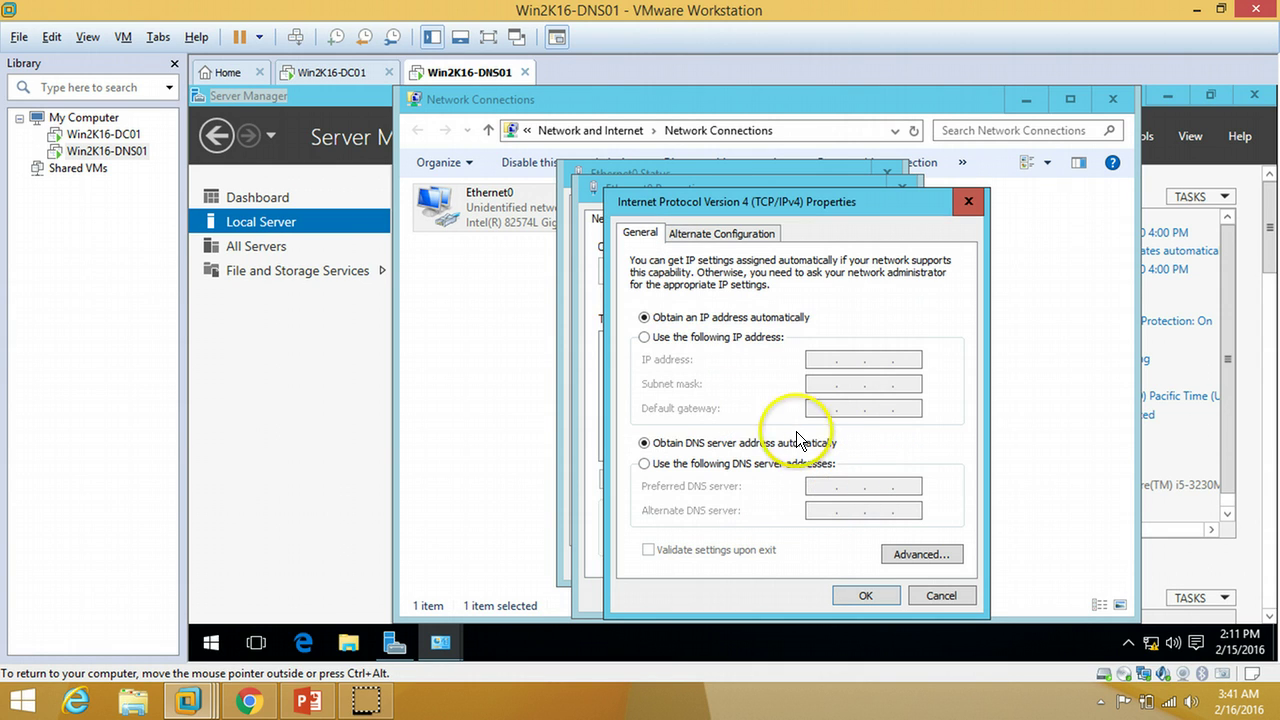
left_click(726, 340)
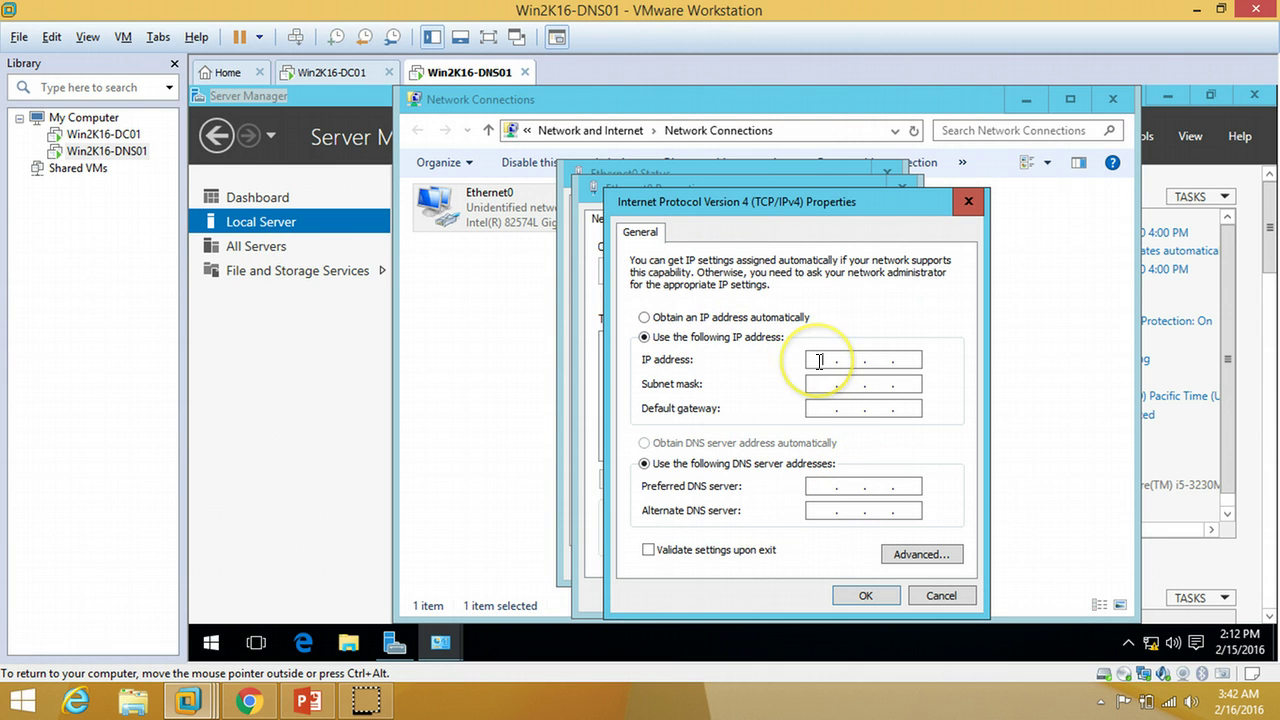
left_click(819, 361)
type("192.168.")
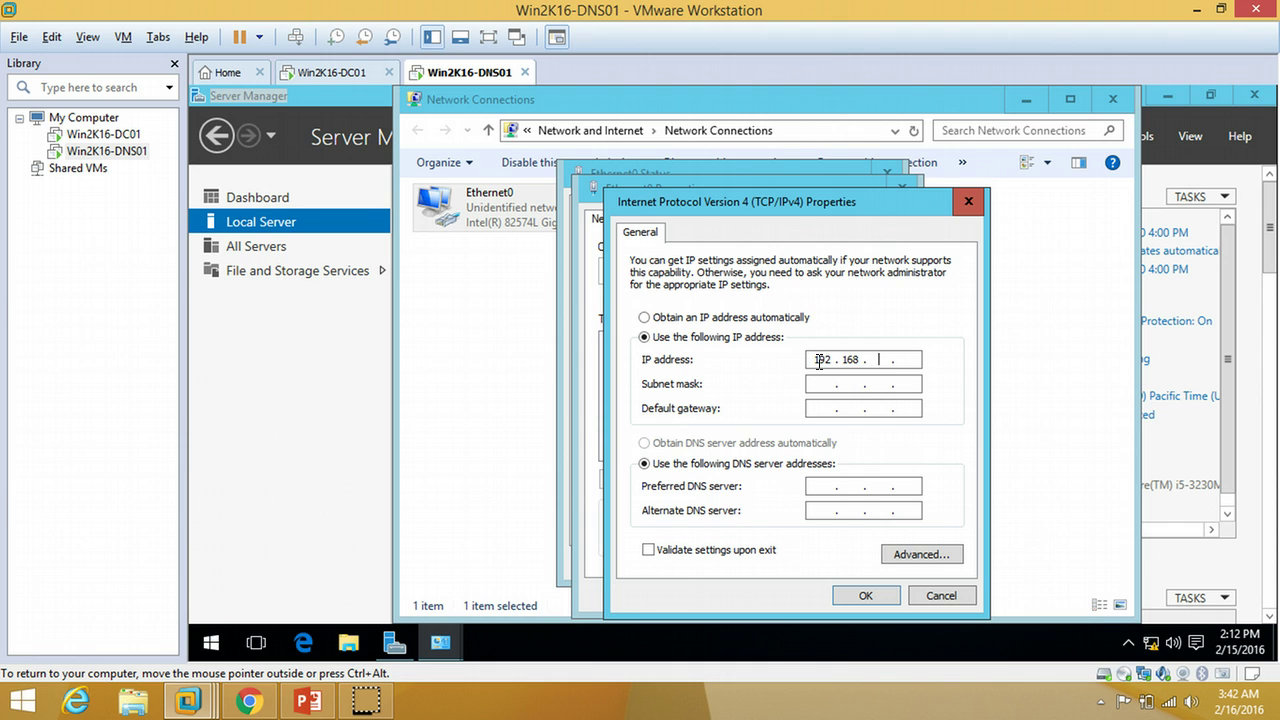
type("1.263")
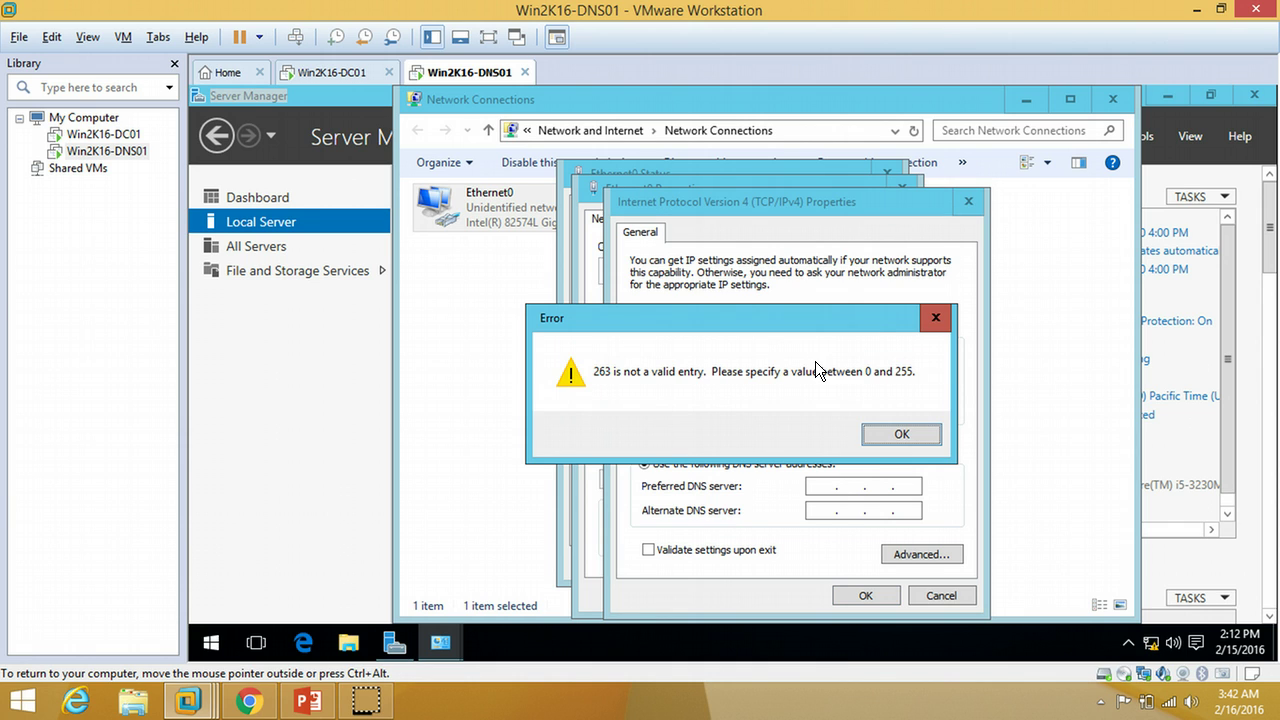
left_click(901, 433)
left_click_drag(906, 358, 942, 363)
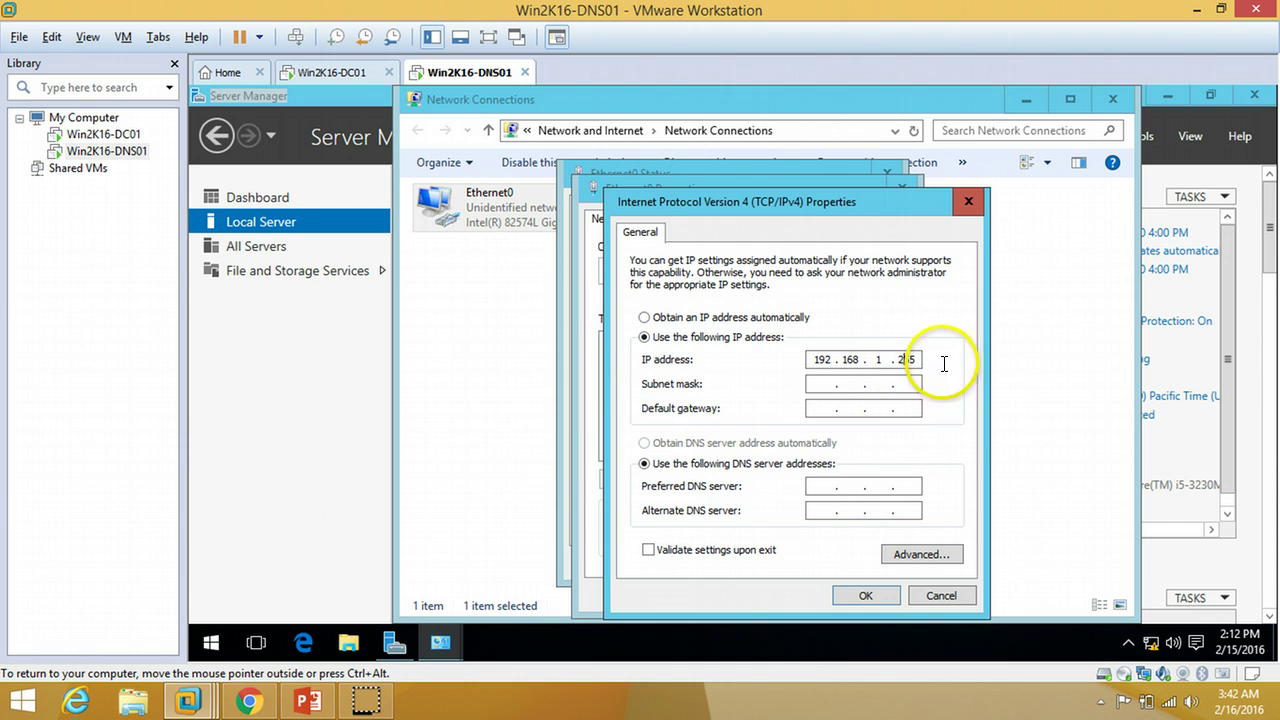
type("53")
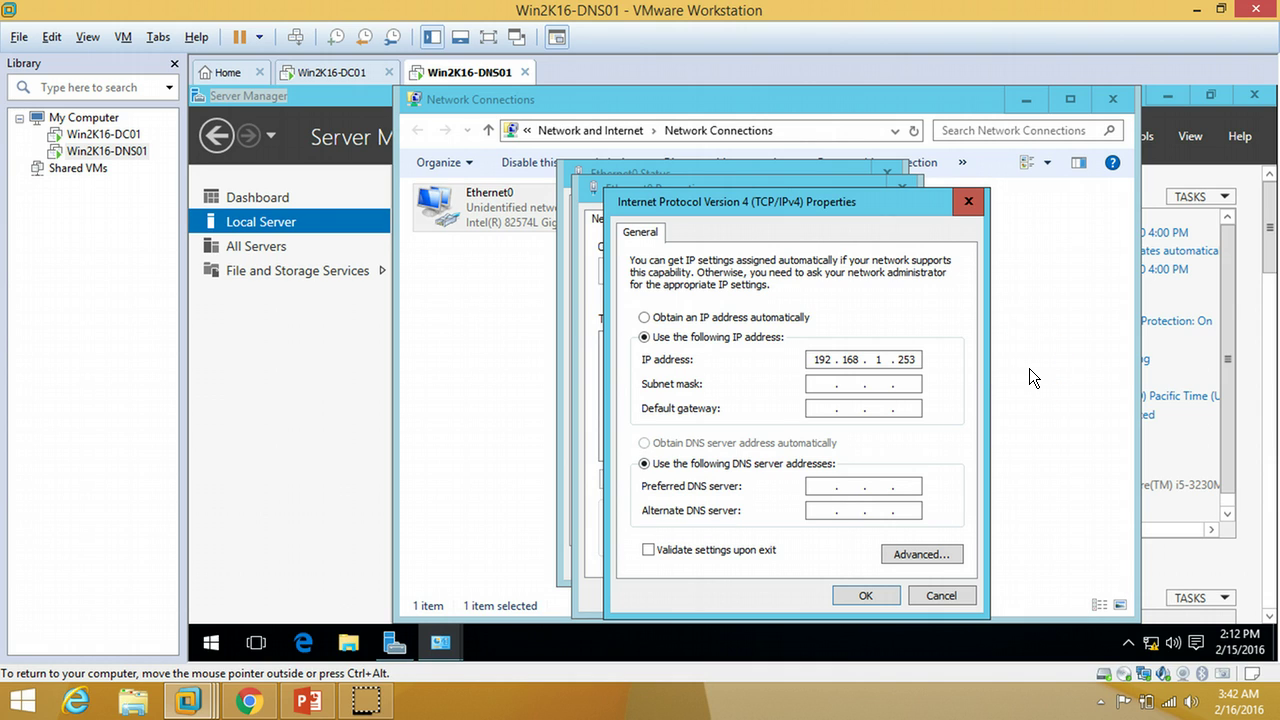
Fill in mask 255.255.255.0, gateway 192.168.1.1, and DNS servers 192.168.1.253 and 192.168.1.254
key("Tab")
key("Tab")
type("192 . 168 . 1 . 1")
key("Tab")
key("Tab")
type("192 . ")
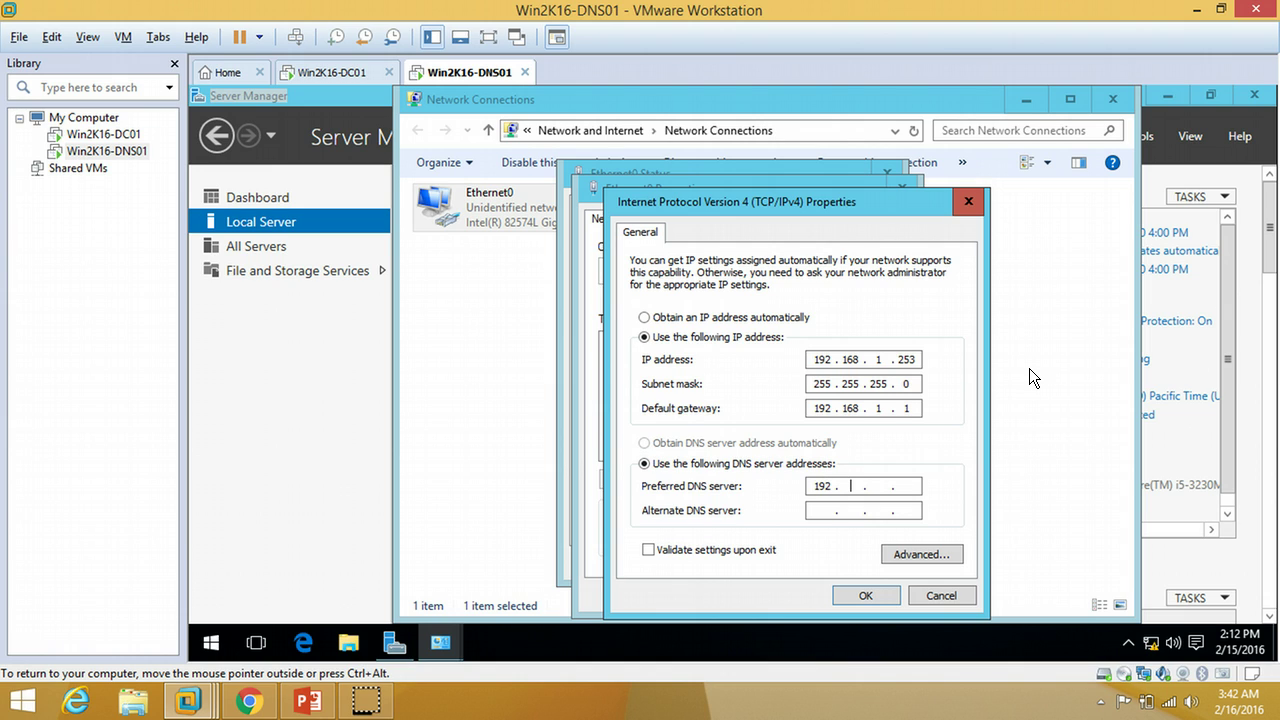
type("168 . 1 . 253")
key("Tab")
type("192 . 168 . 1 . 254")
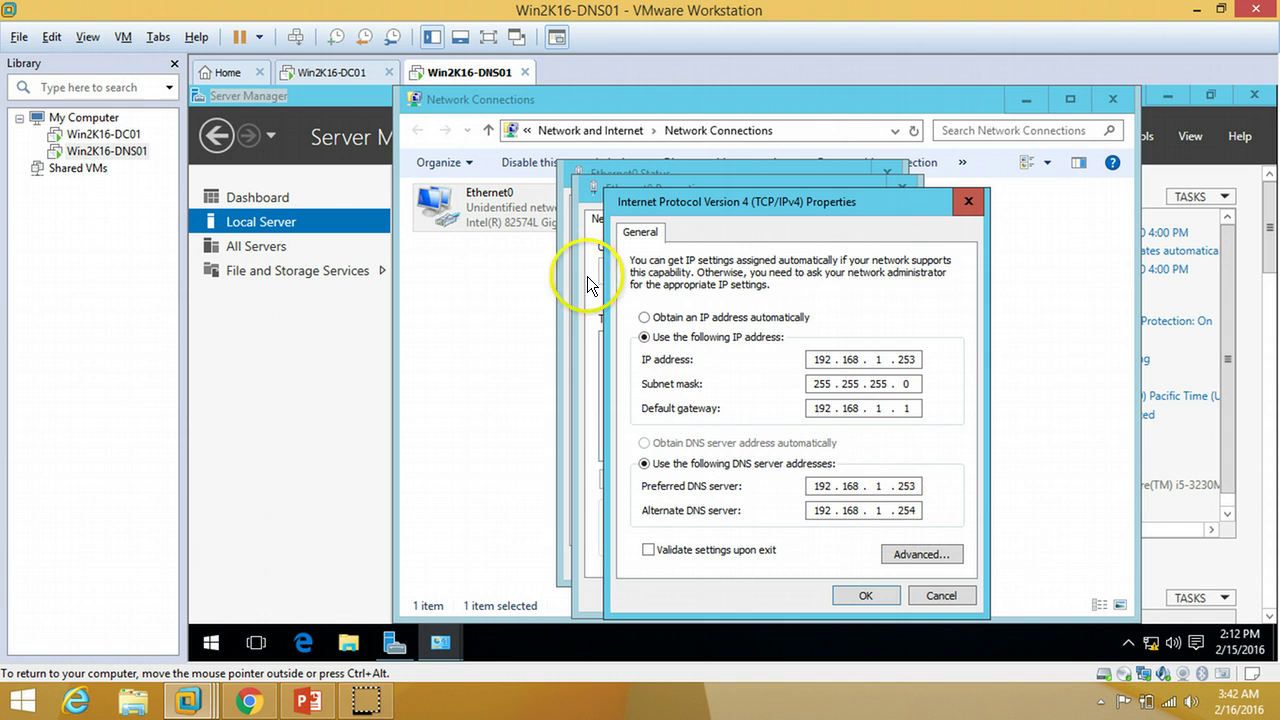
left_click(331, 68)
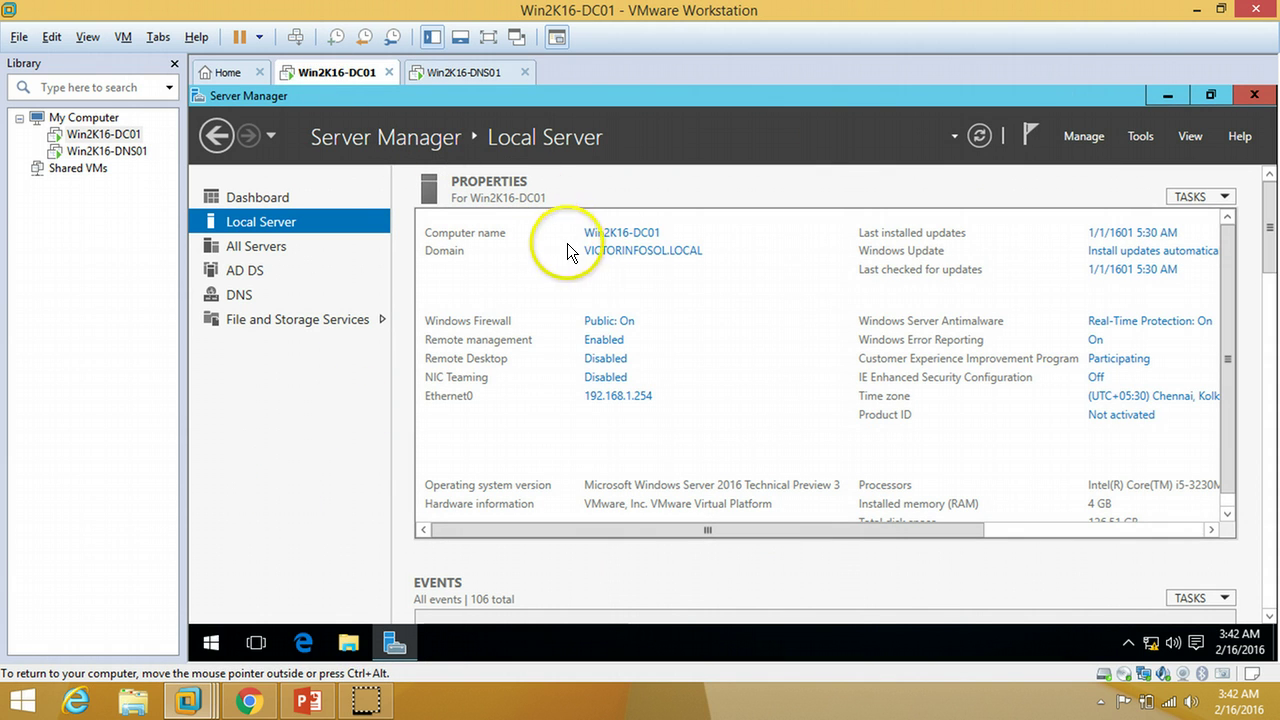
left_click(460, 70)
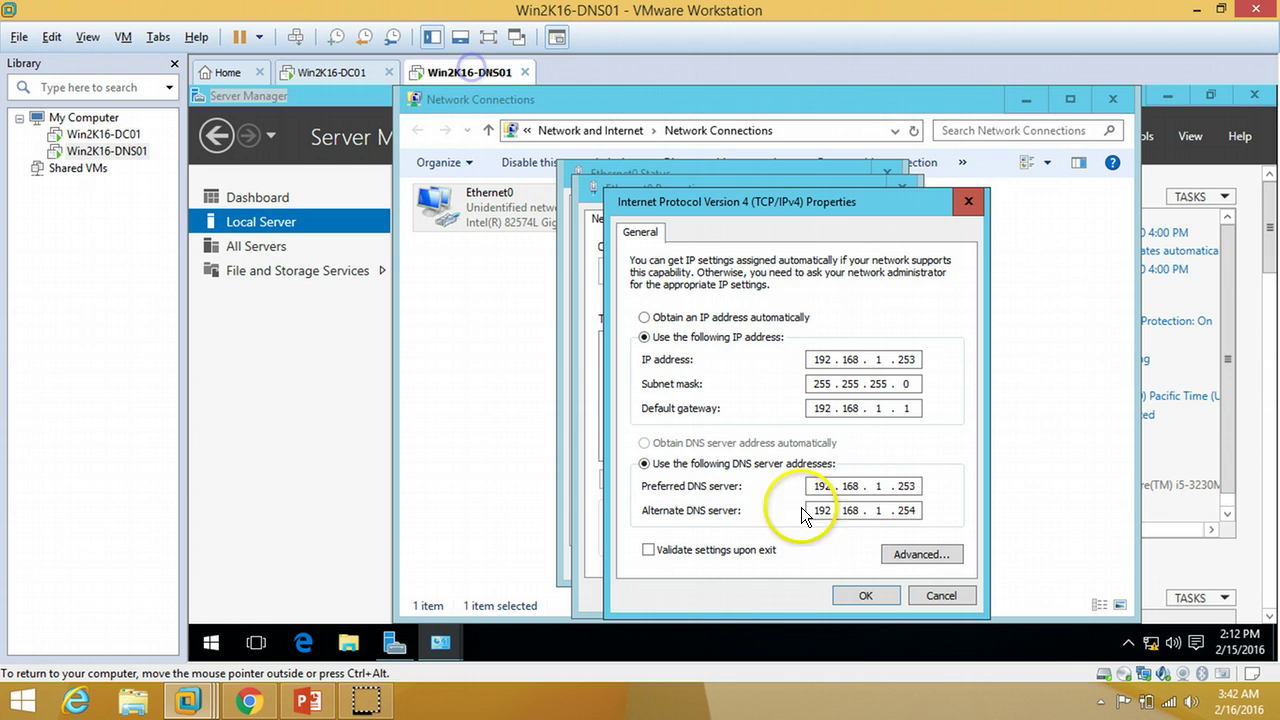
Apply the static IPv4 settings and close the adapter Properties and Status windows
left_click(866, 596)
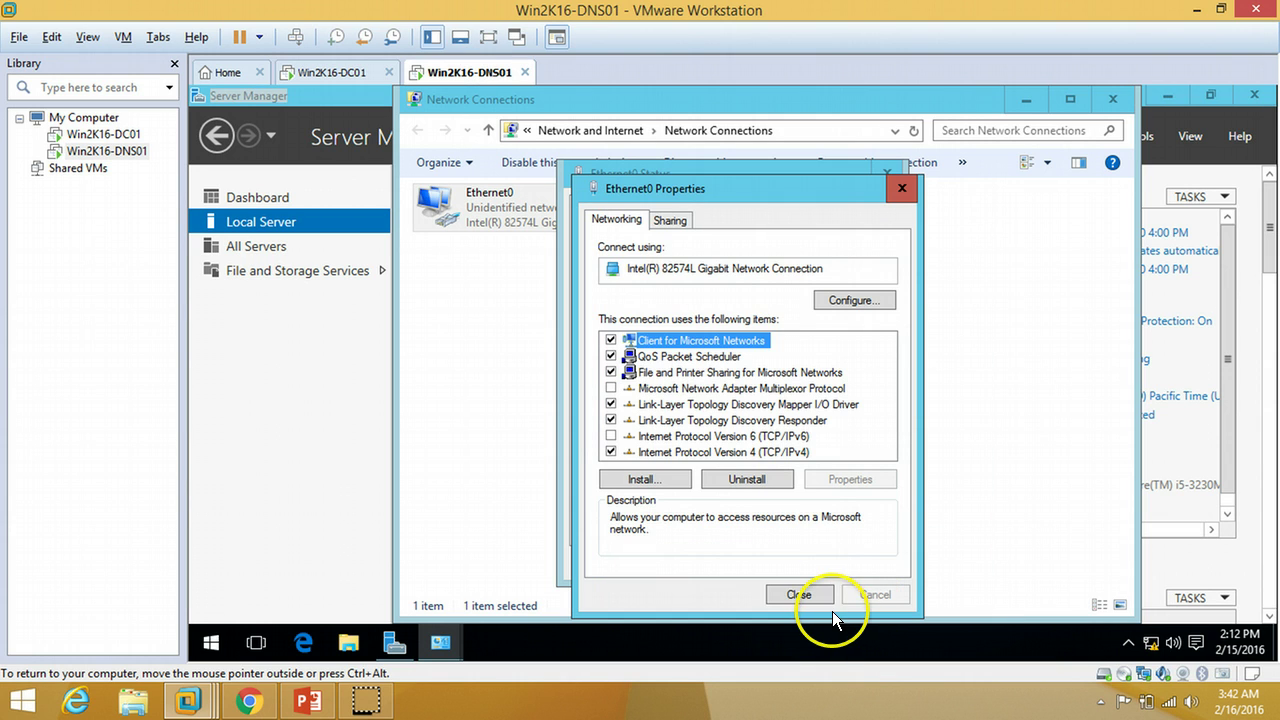
left_click(803, 596)
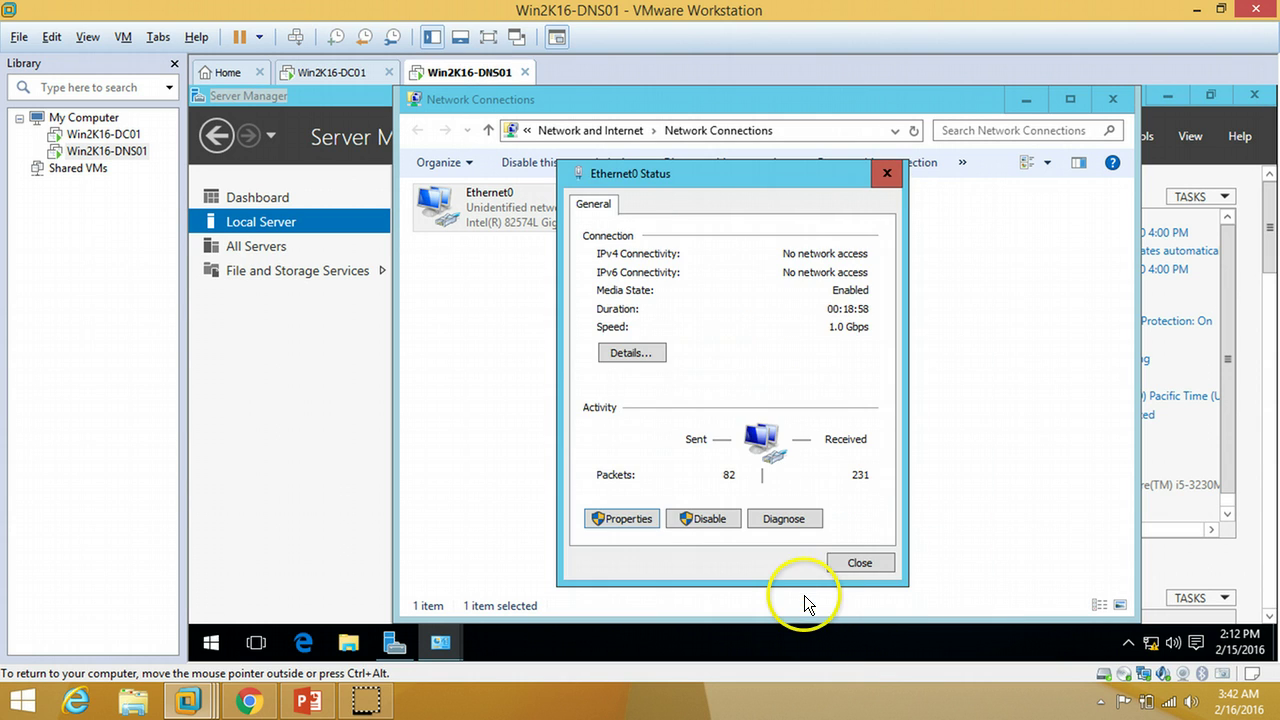
left_click(877, 561)
In advanced TCP/IP DNS settings, change the connection suffix to VICTORINFOSOL.LOCAL and apply
double_click(574, 228)
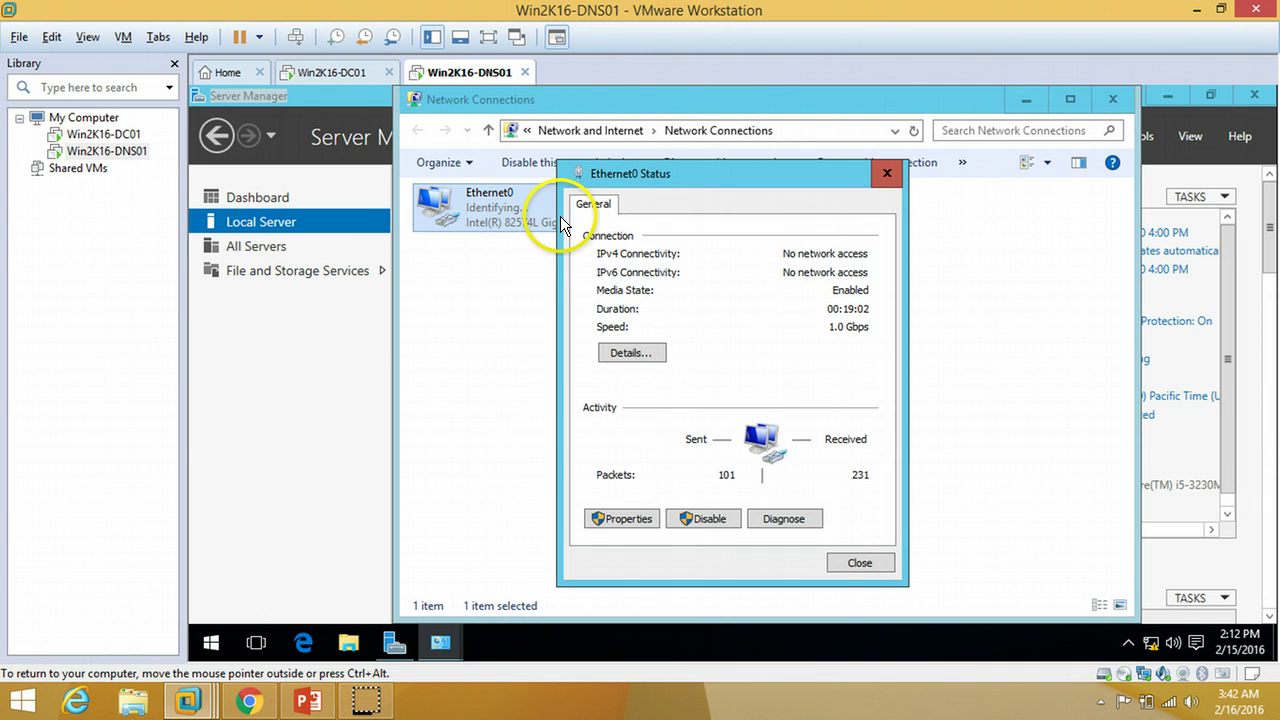
left_click(649, 516)
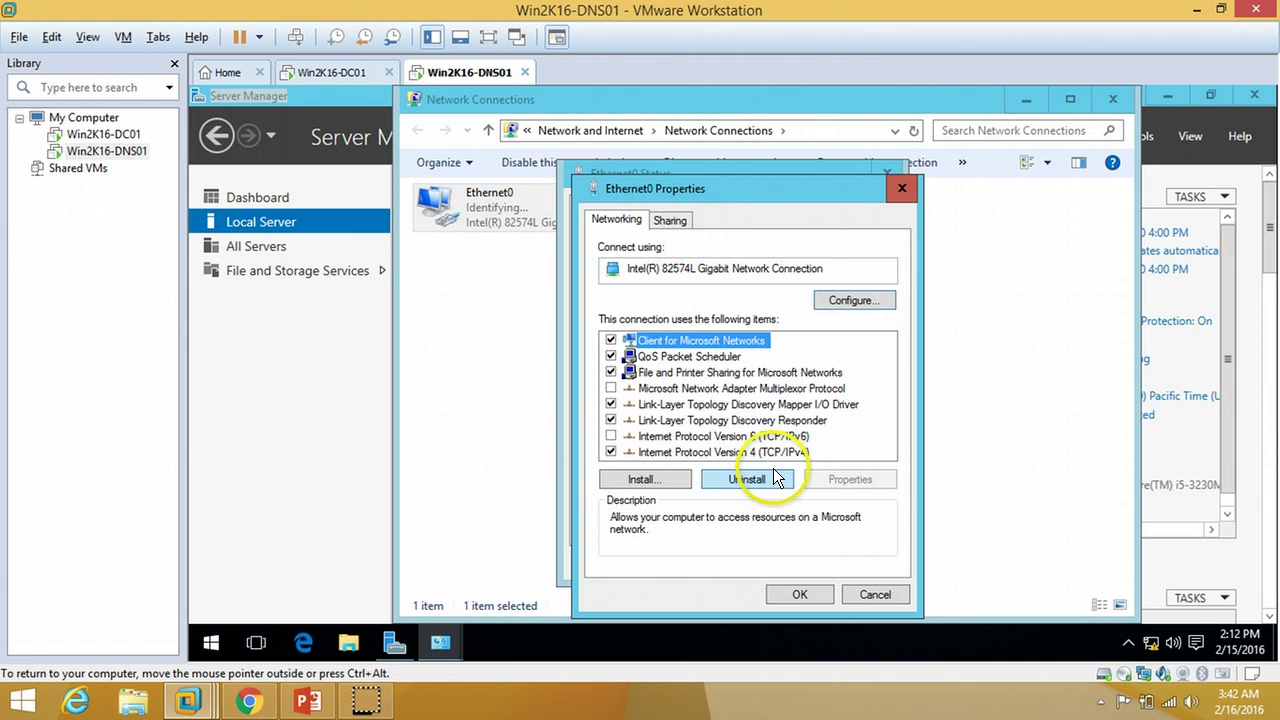
left_click(760, 452)
left_click(840, 480)
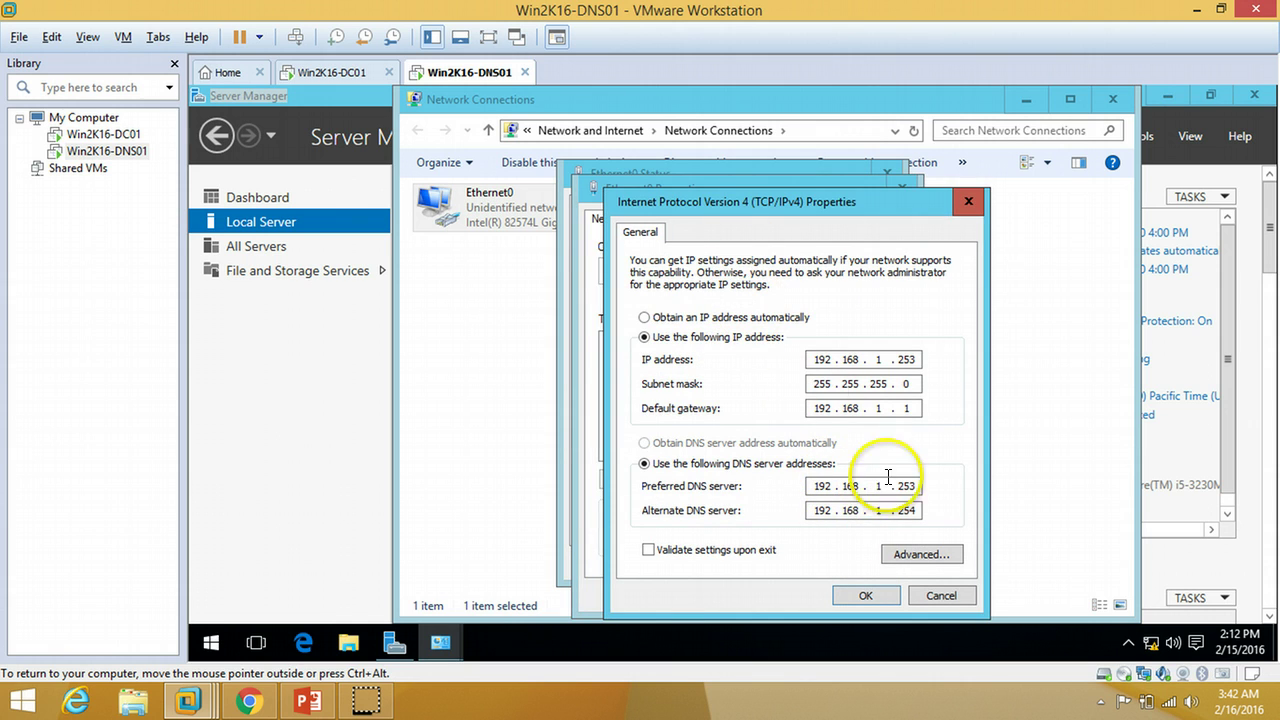
left_click(921, 556)
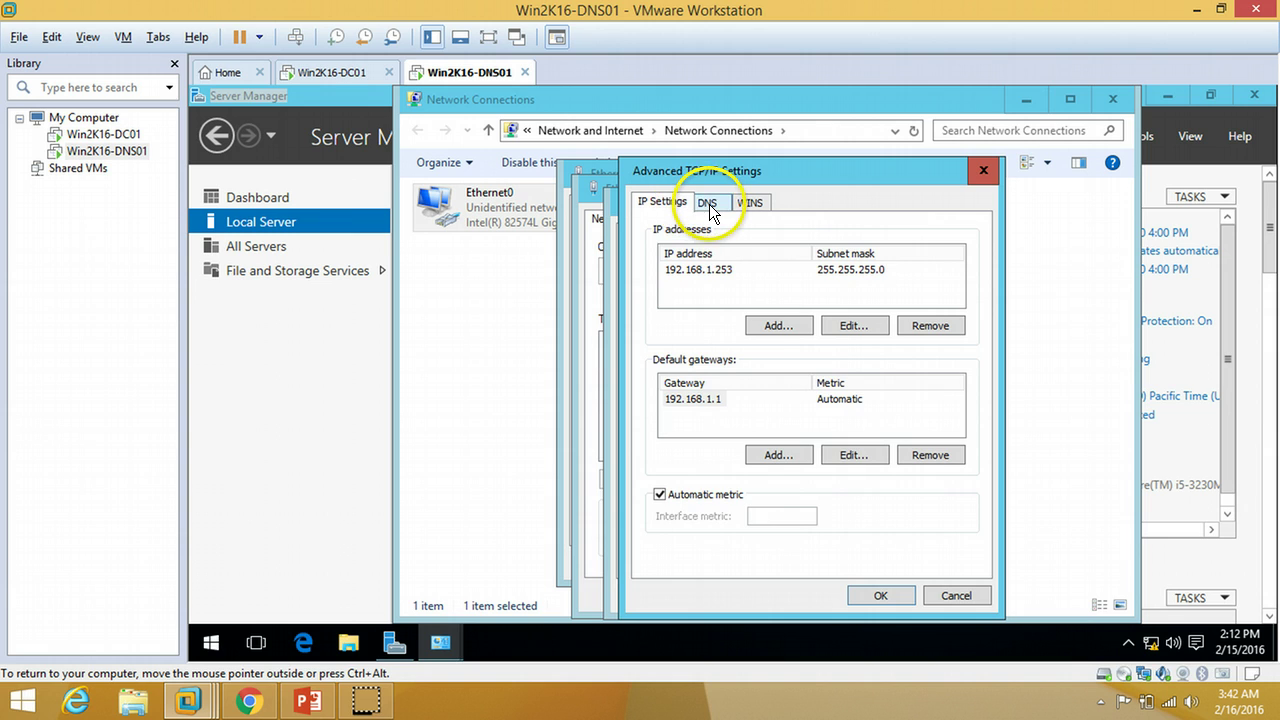
left_click(713, 204)
left_click(906, 517)
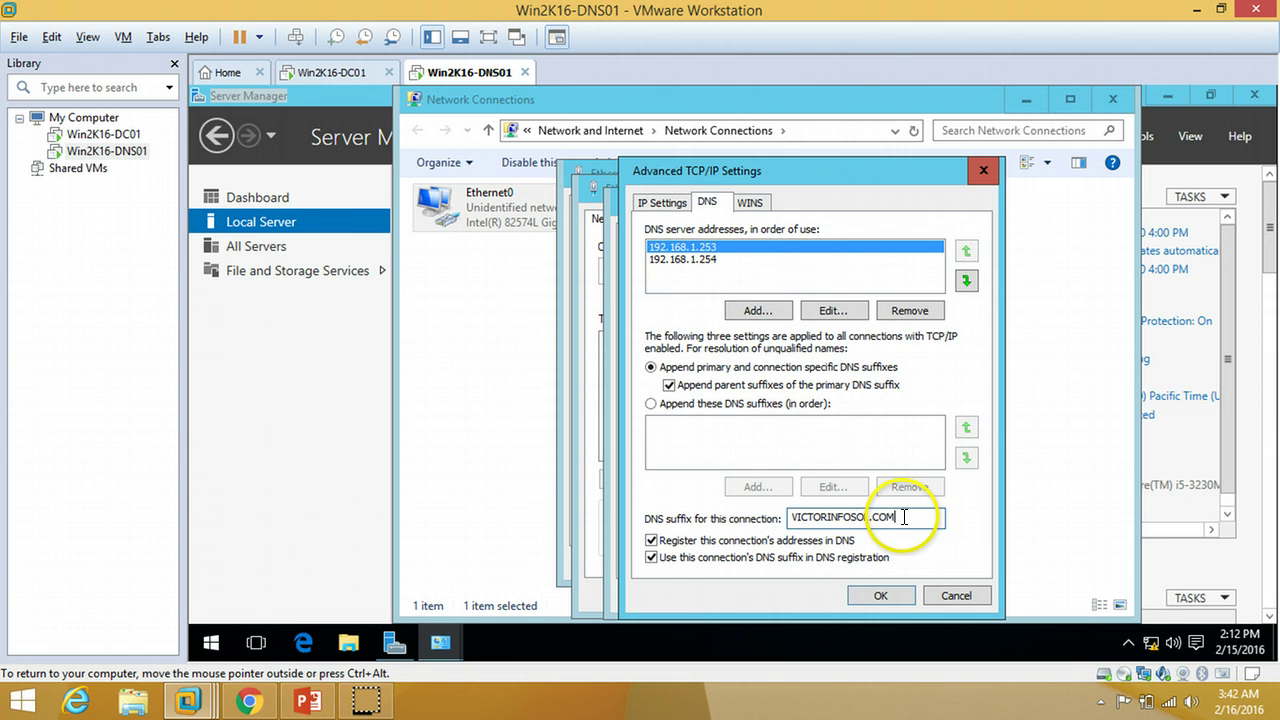
key("BackSpace")
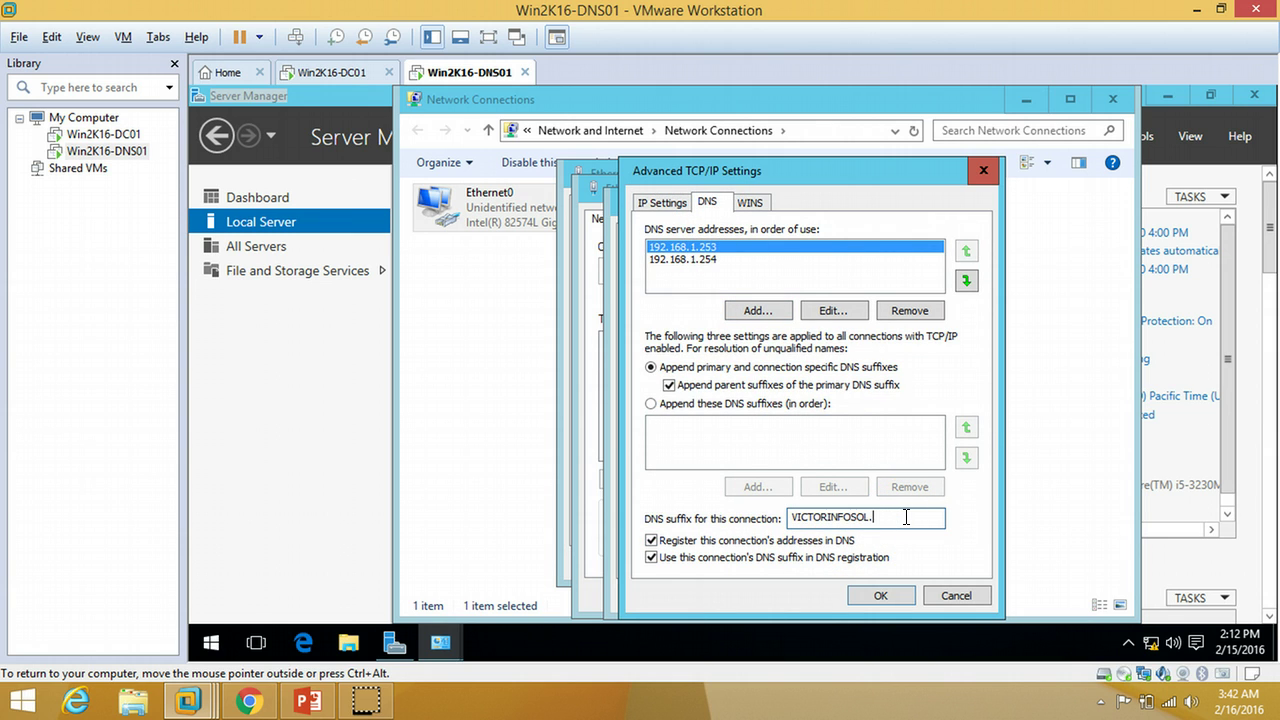
type("LOCAL")
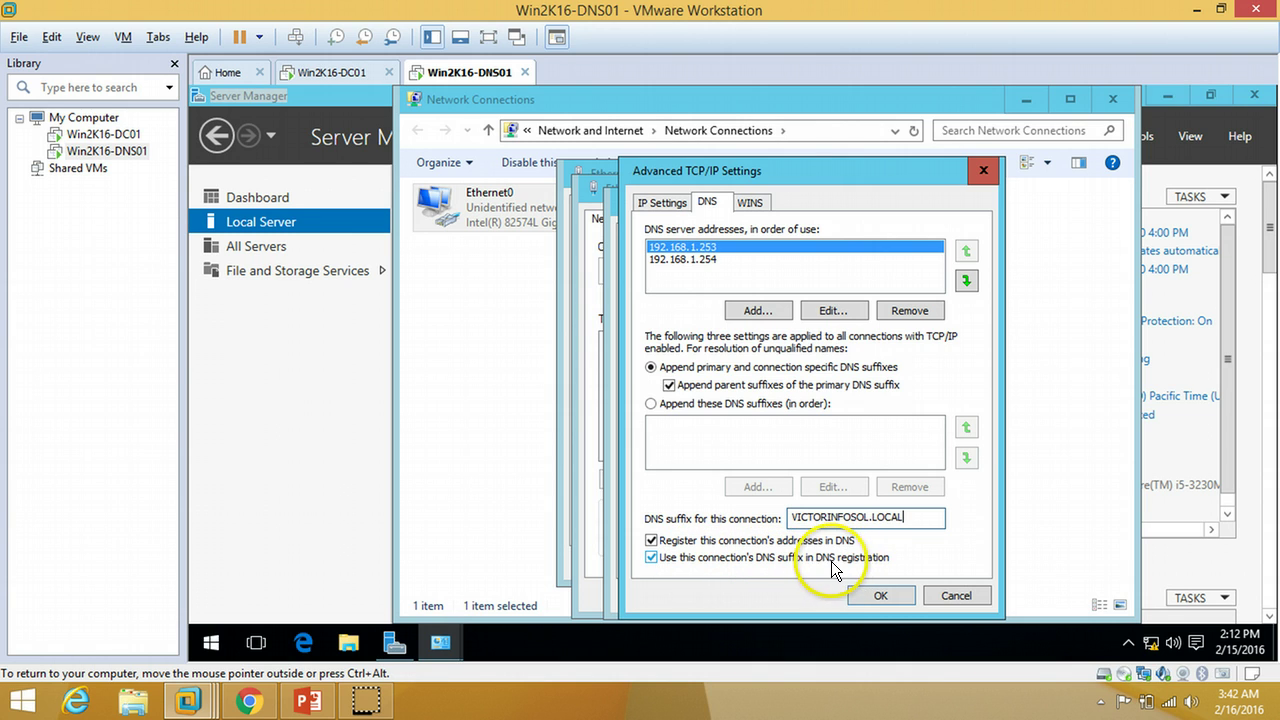
left_click(883, 594)
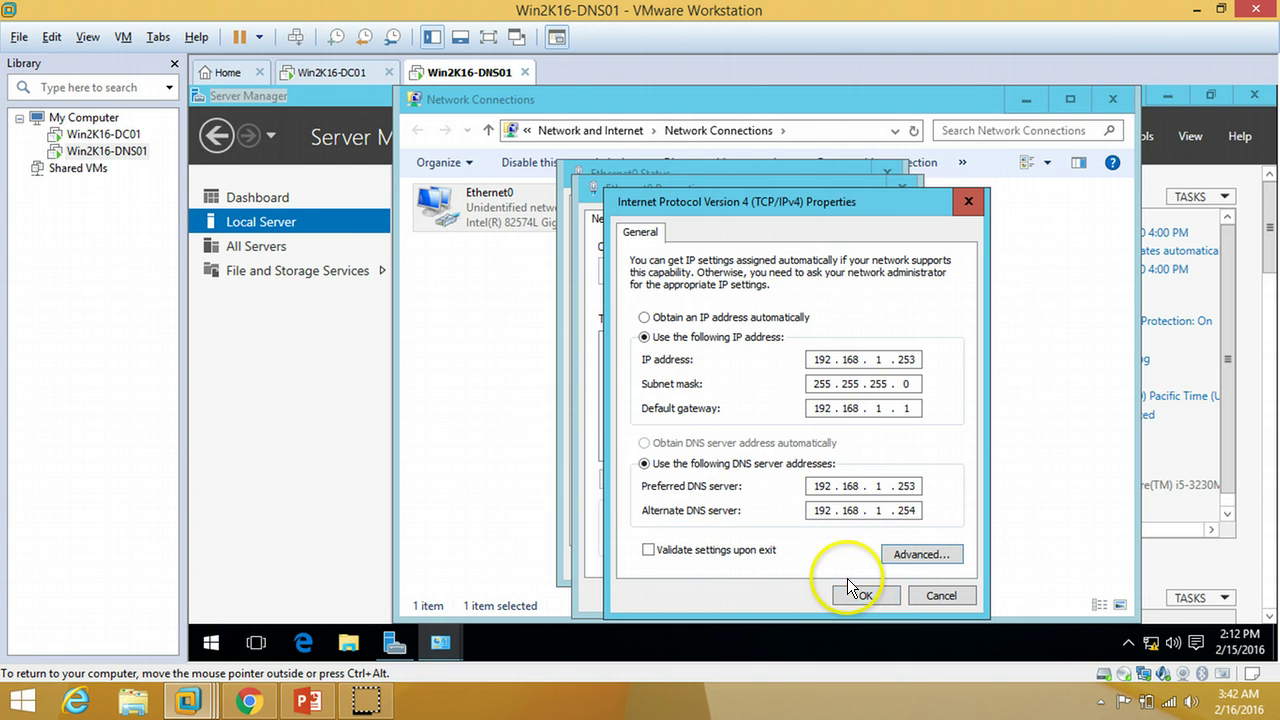
left_click(862, 595)
left_click(808, 593)
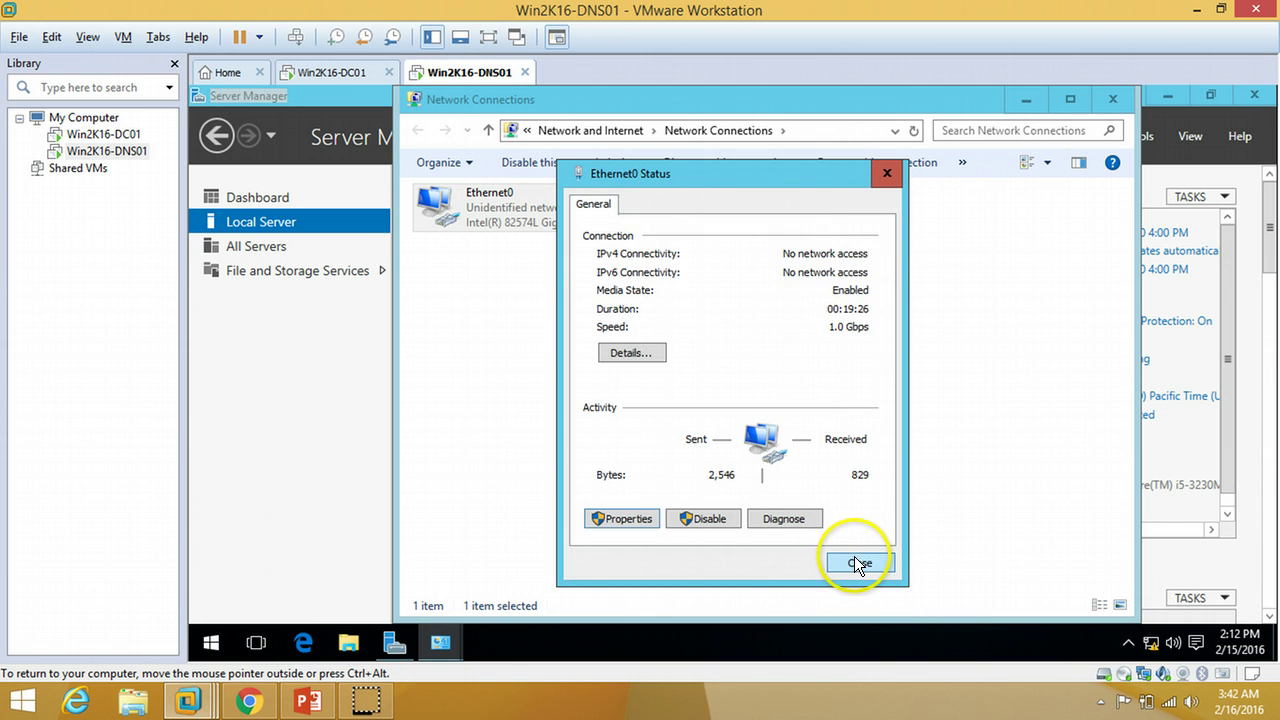
left_click(856, 556)
Change the server's membership from workgroup to Domain, entering VICTORINFOSOL.COM
left_click(1111, 99)
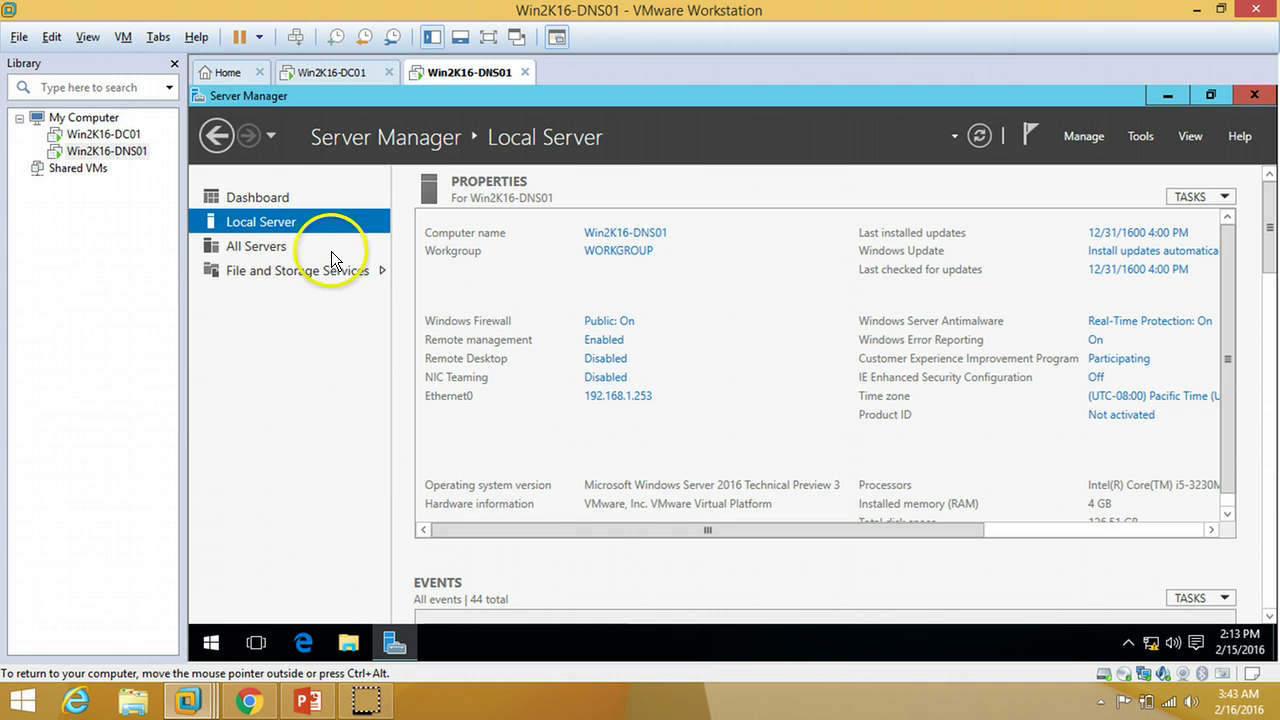
left_click(602, 256)
left_click(594, 406)
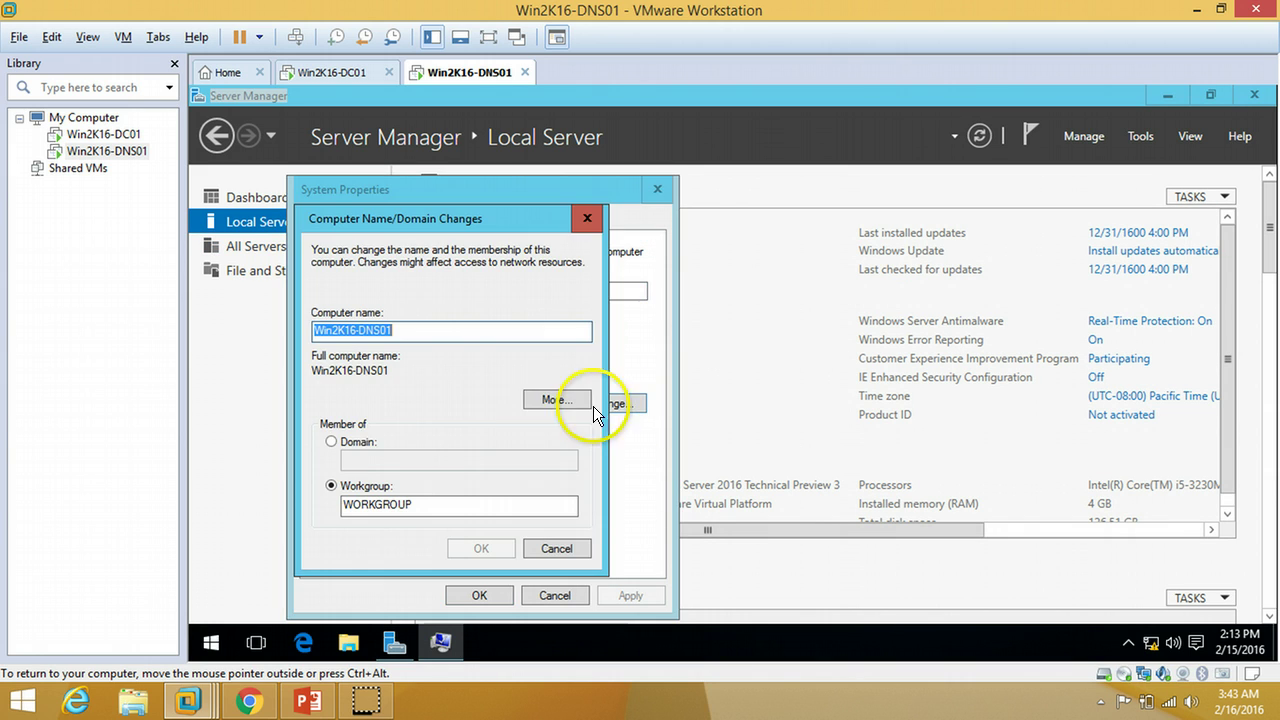
left_click(370, 446)
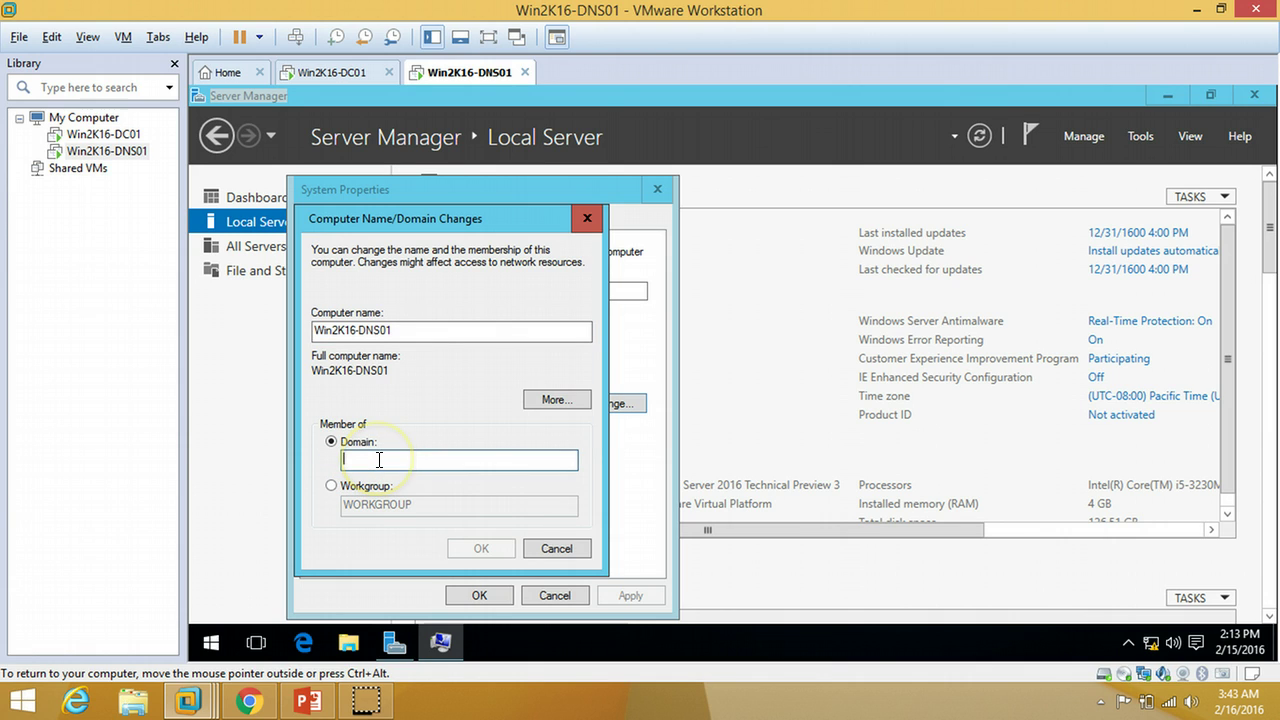
type("VICTORINF")
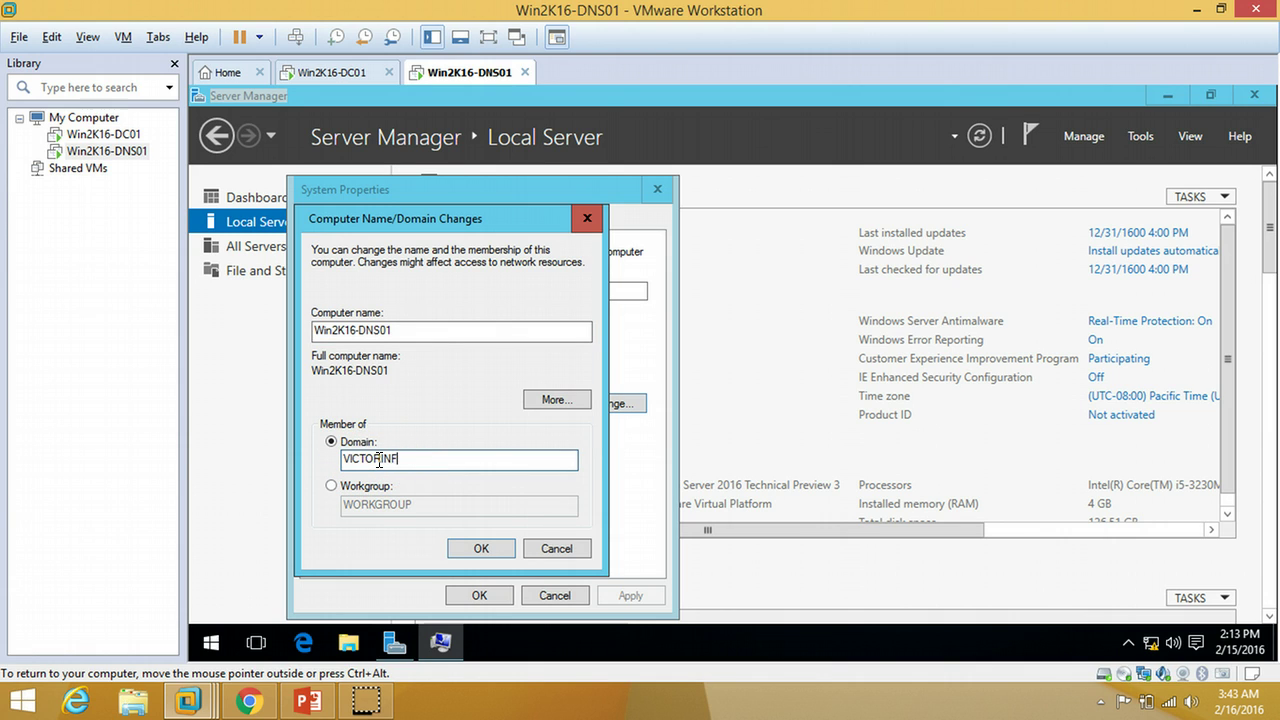
type("OSOL.COM")
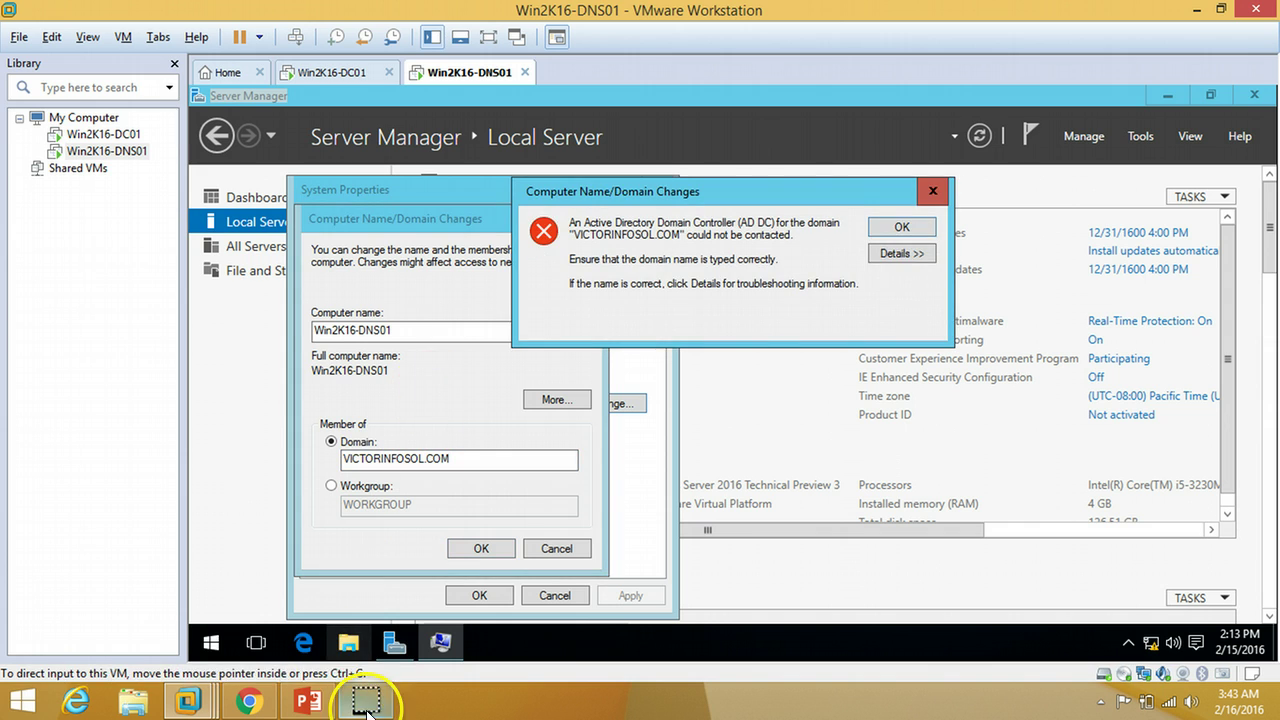
Dismiss the domain controller error and resubmit the domain as VICTORINFOSOL.local
left_click(901, 226)
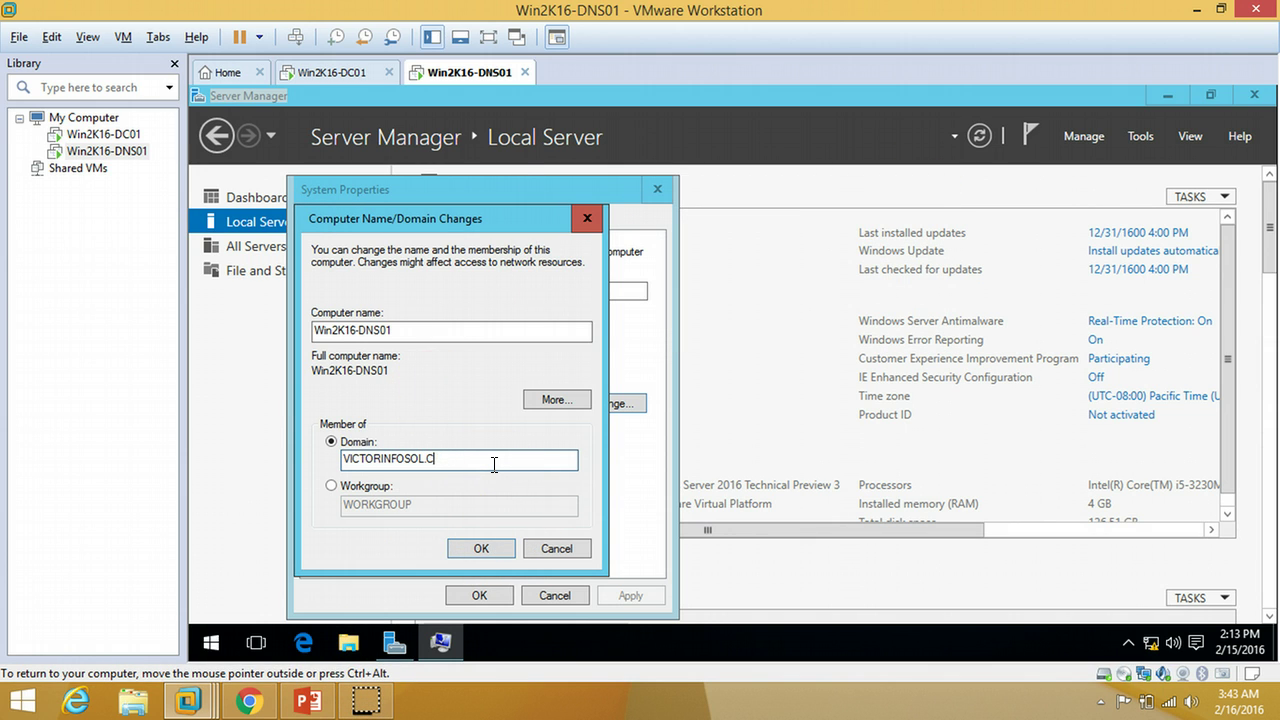
type("ocal")
left_click(470, 548)
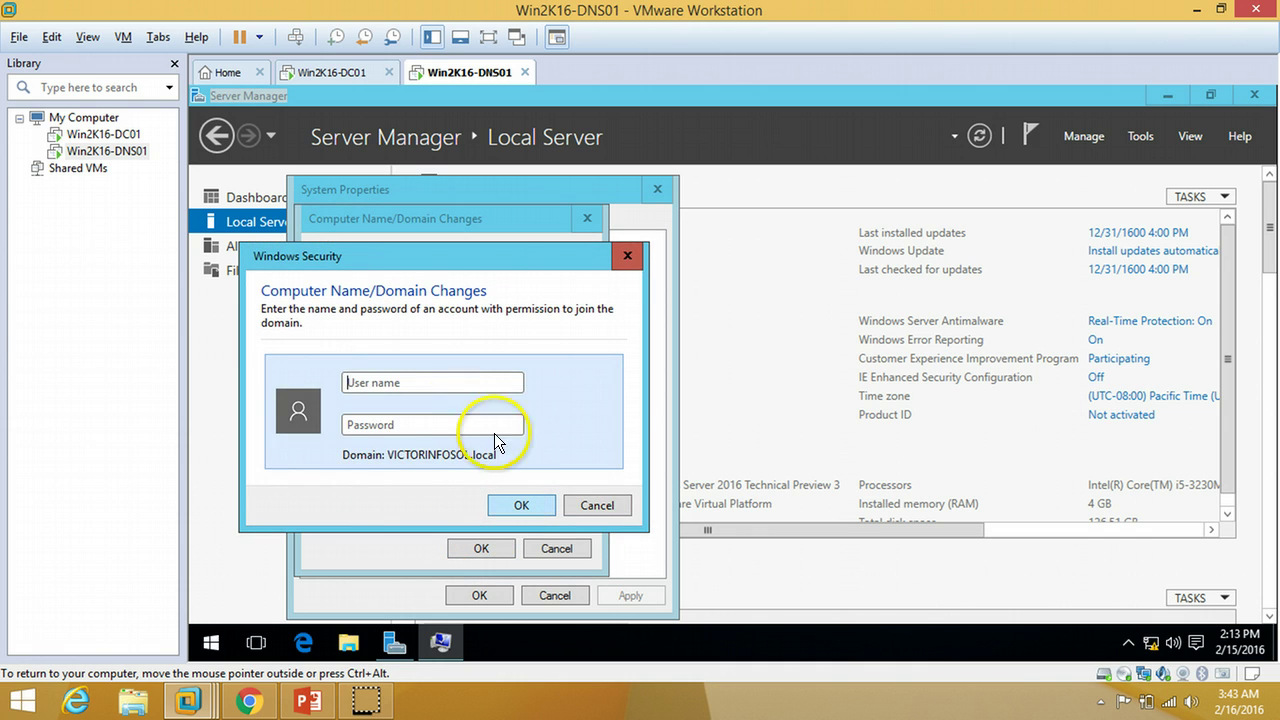
Enter the domain administrator user name and password to authorize the join
left_click(422, 377)
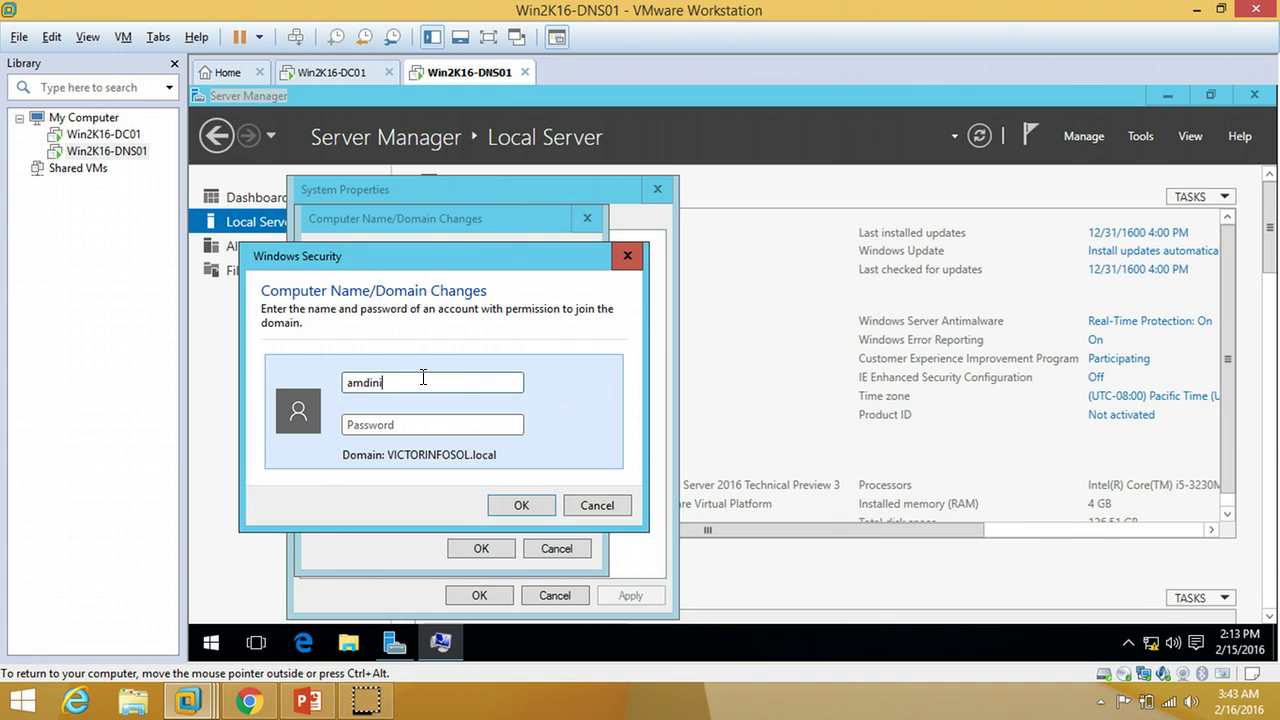
key("BackSpace")
key("BackSpace")
key("Return")
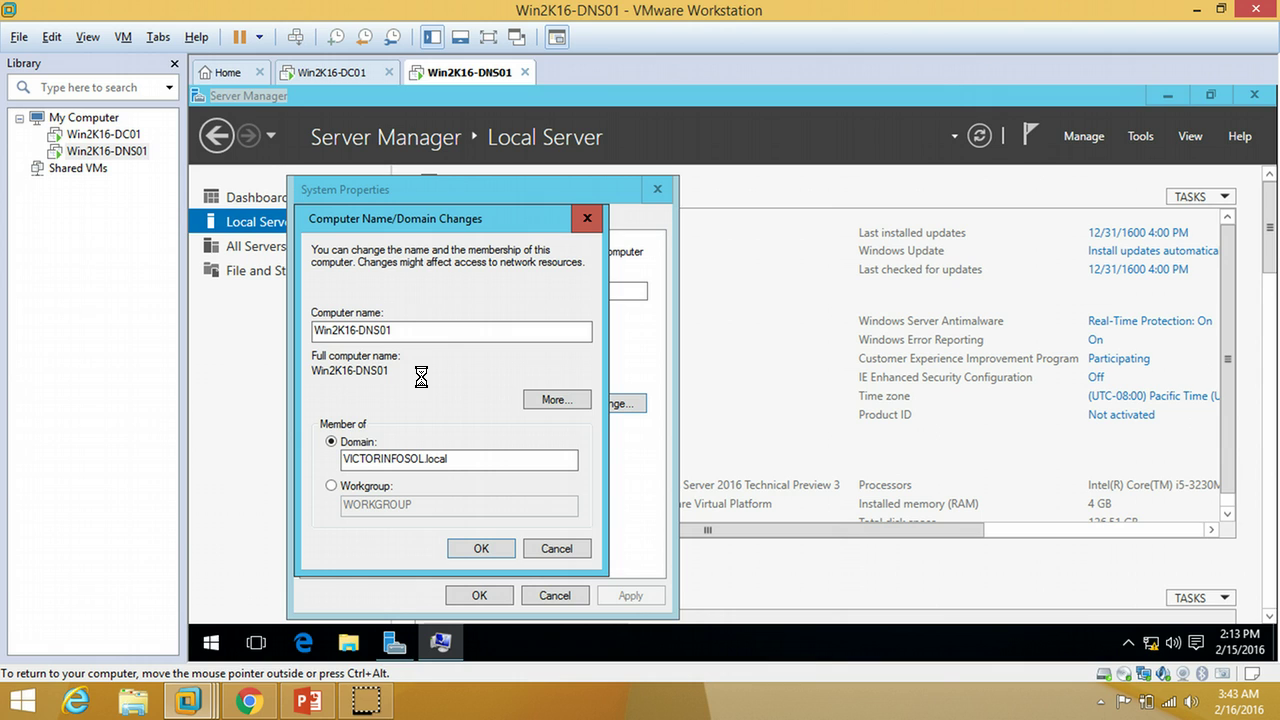
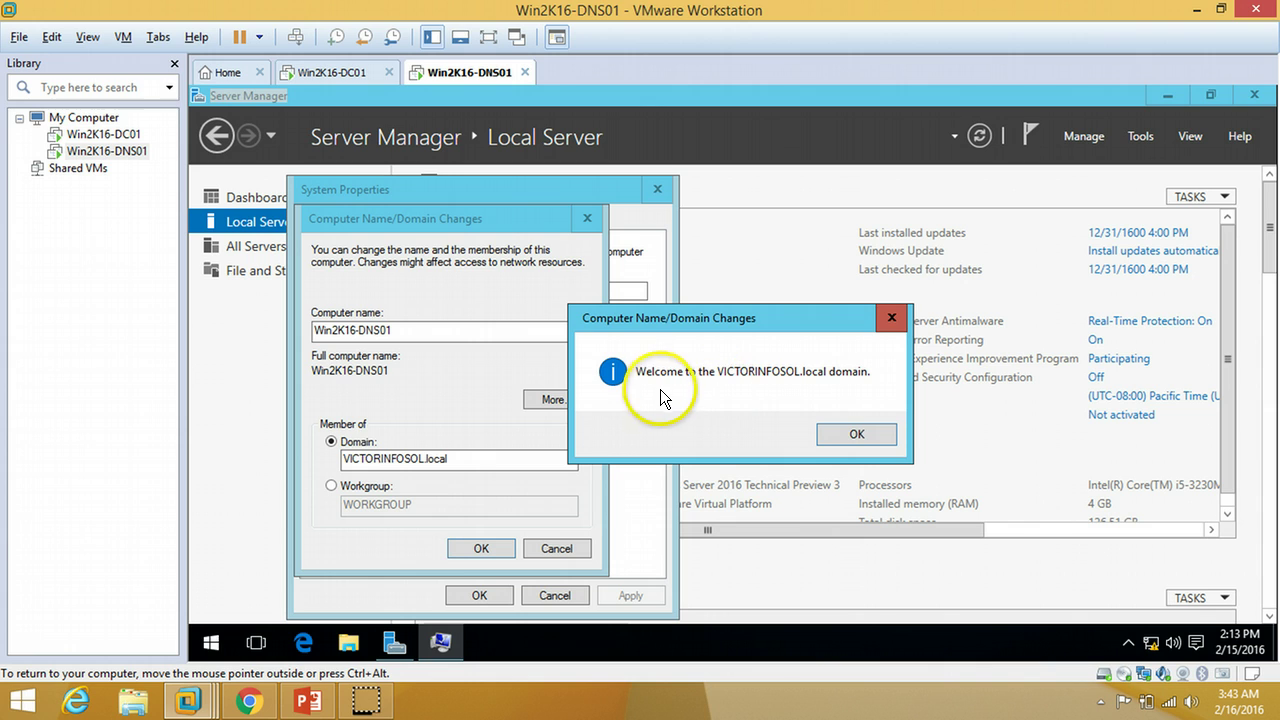
Acknowledge the 'Welcome to the VICTORINFOSOL.local domain' message
left_click(862, 434)
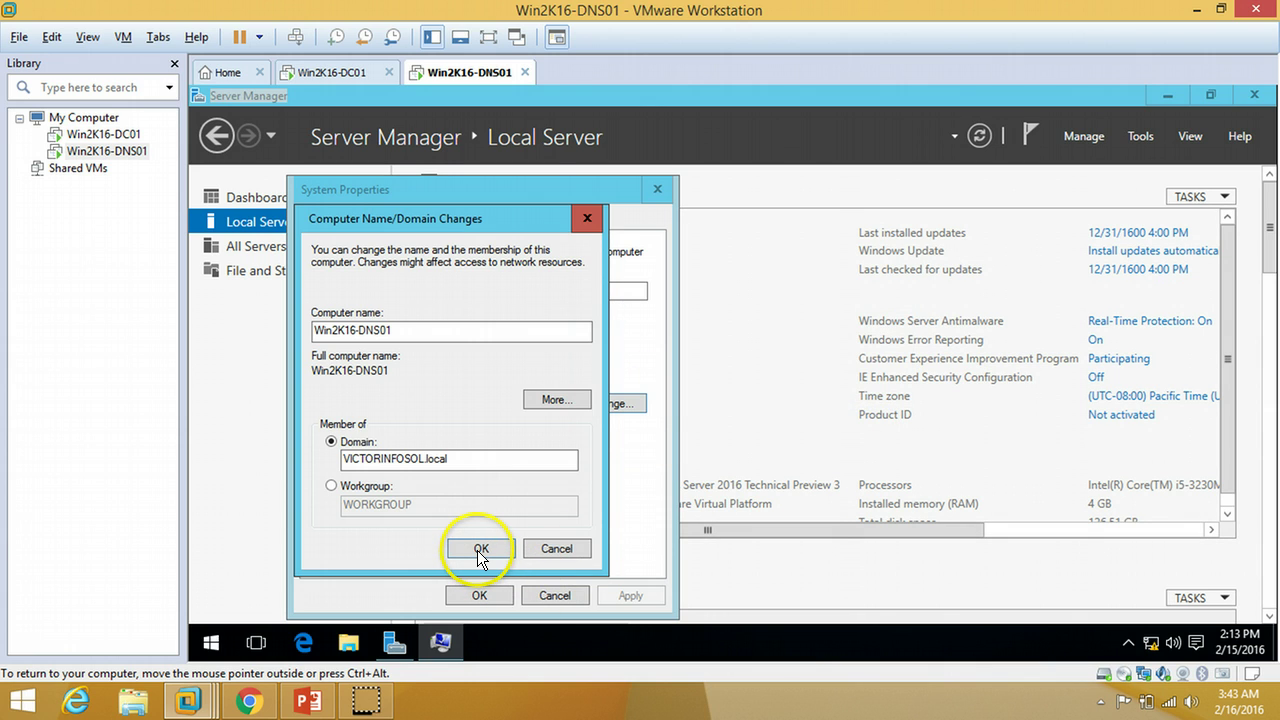
Confirm the domain change, close System Properties and restart Win2K16-DNS01 now
left_click(479, 549)
left_click(846, 389)
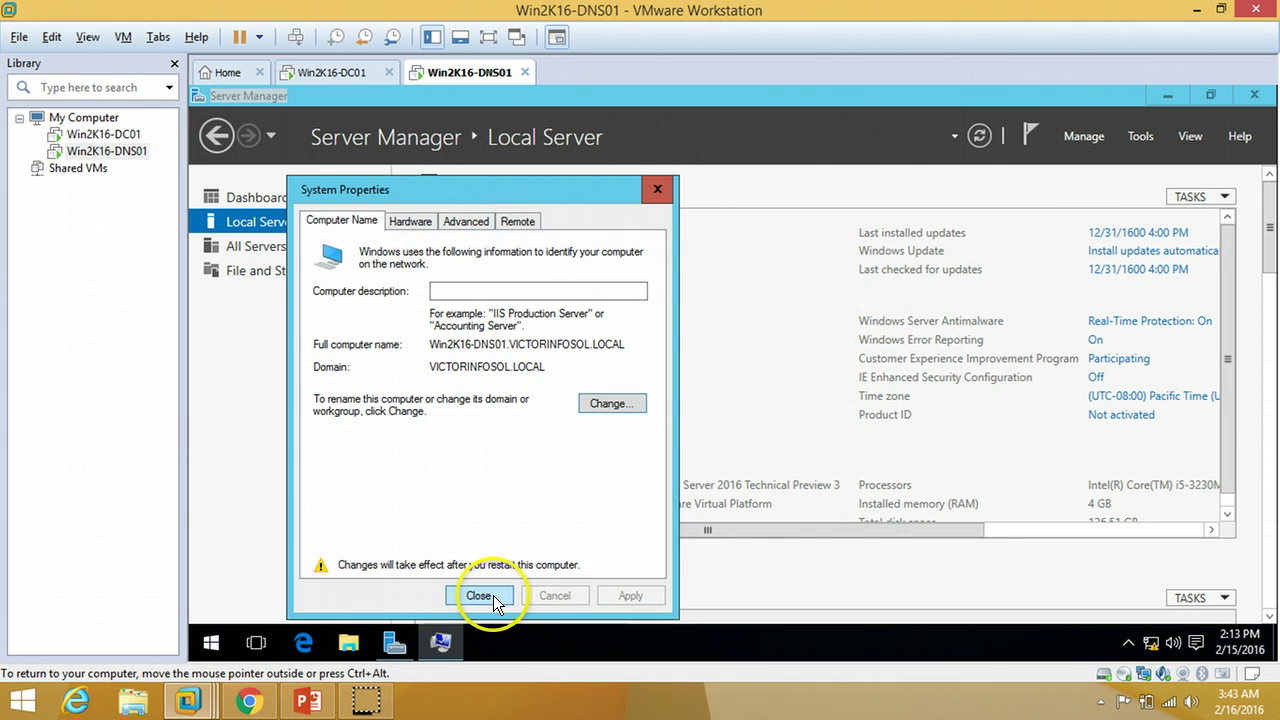
left_click(479, 595)
left_click(750, 382)
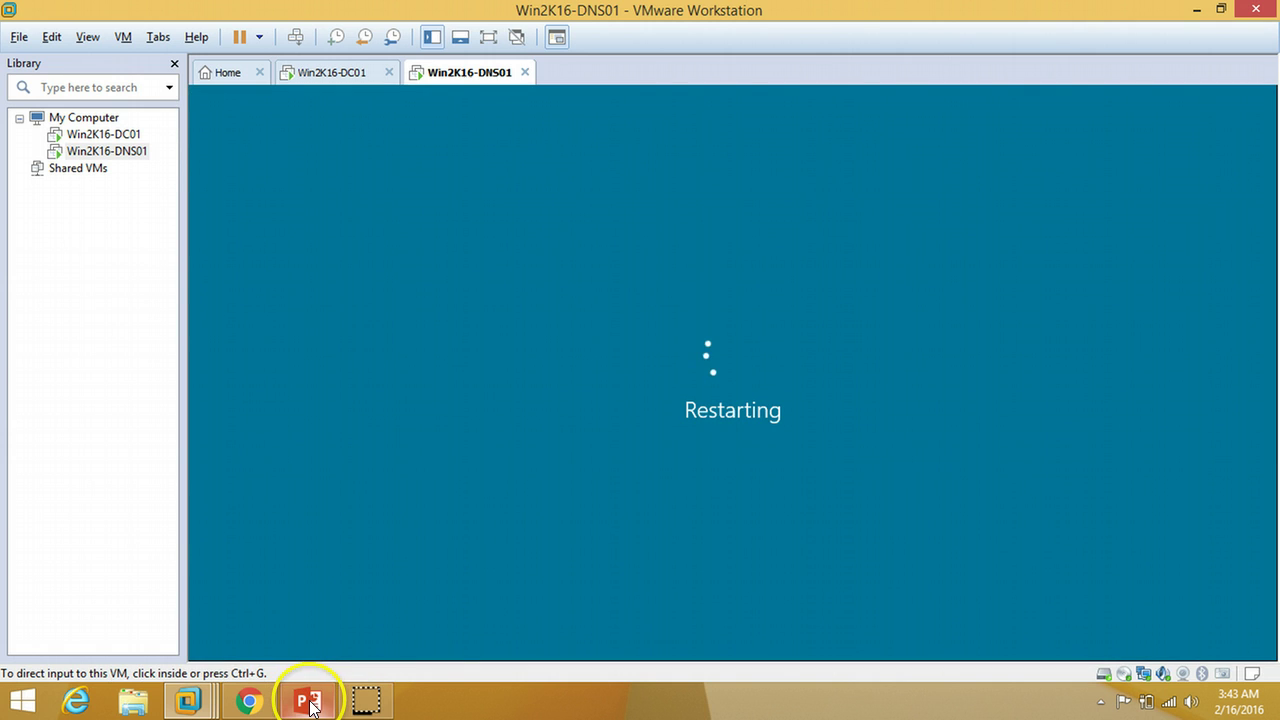
Glance at the presentation slides, then switch to the Win2K16-DC01 virtual machine
left_click(310, 703)
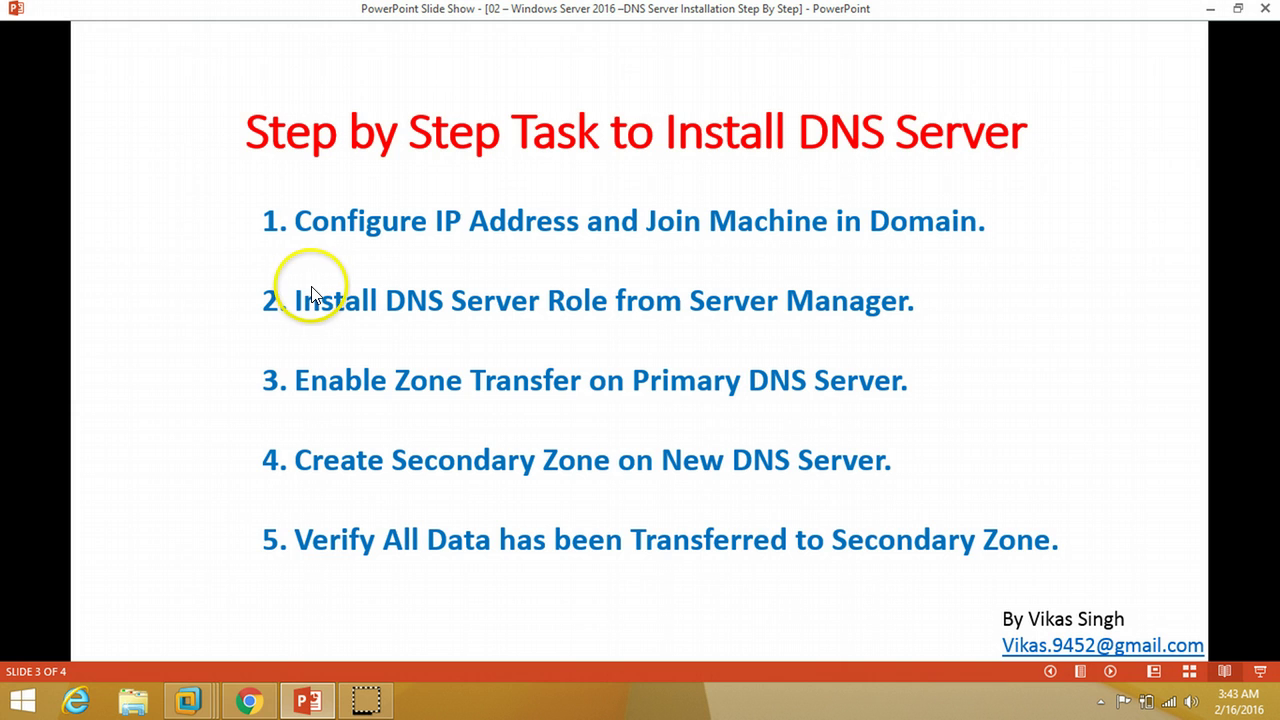
left_click(1210, 8)
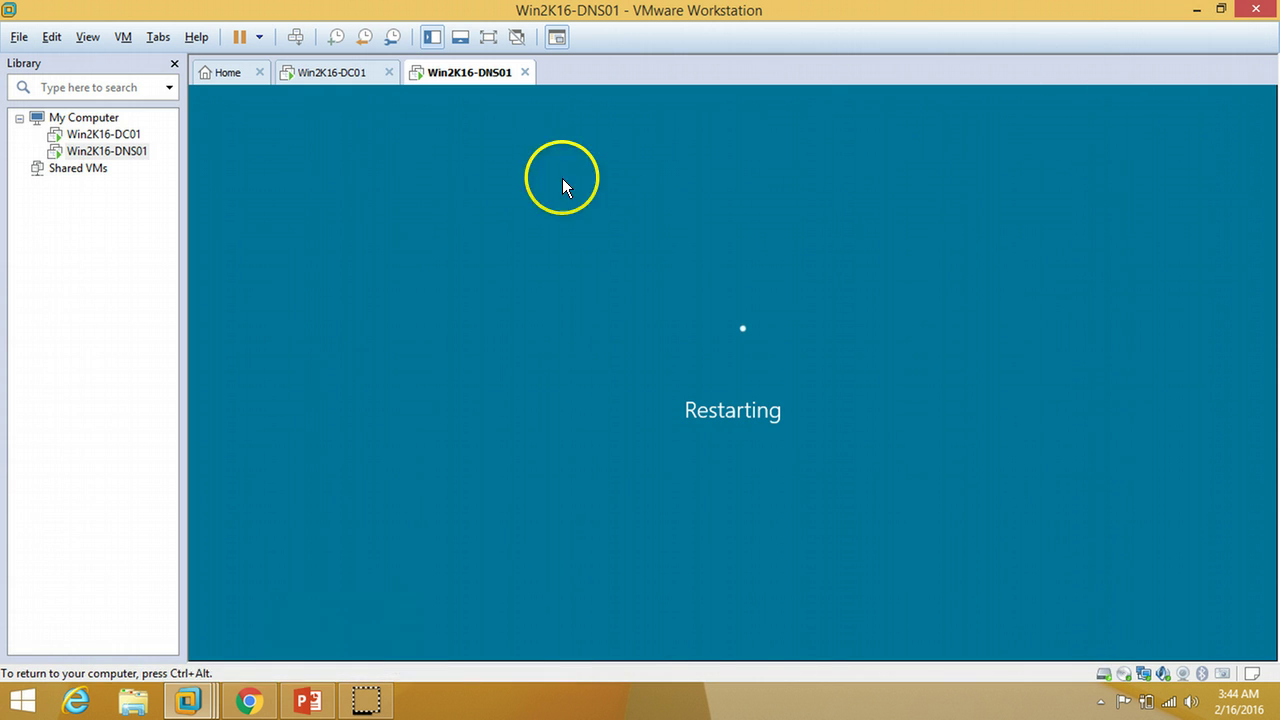
left_click(332, 78)
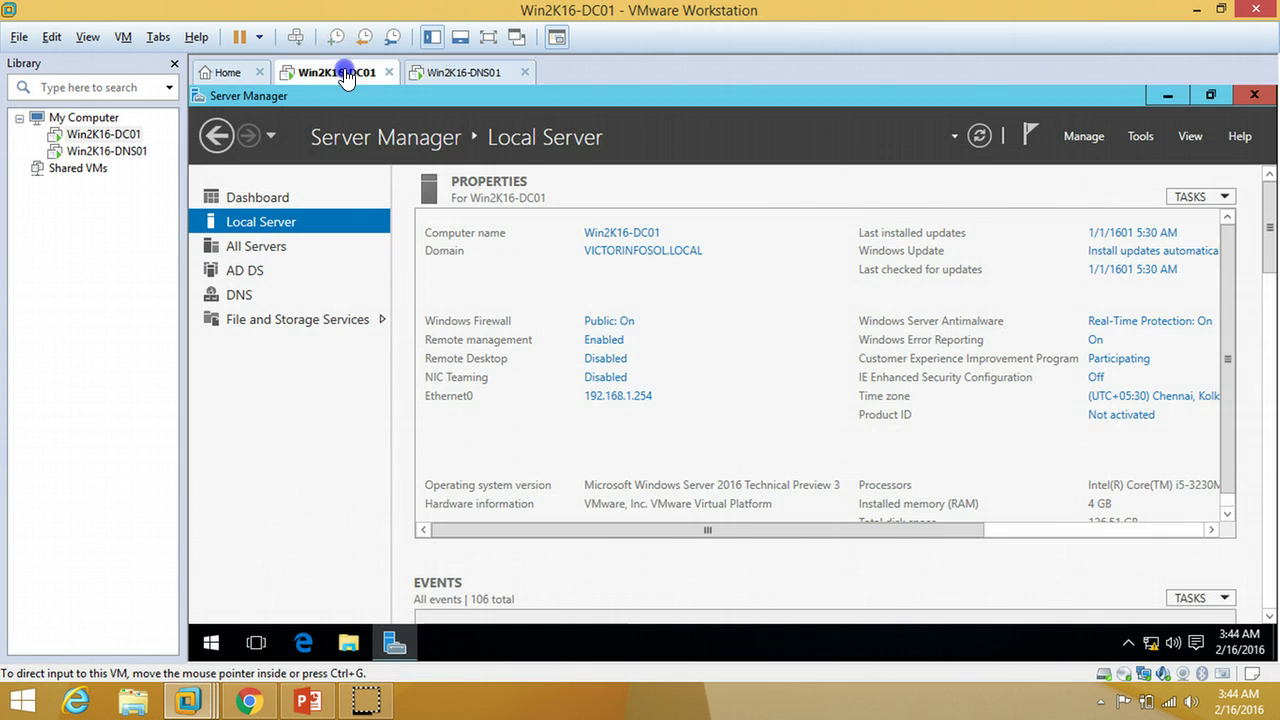
Open the Ethernet0 adapter properties from Server Manager's Local Server page
left_click(277, 194)
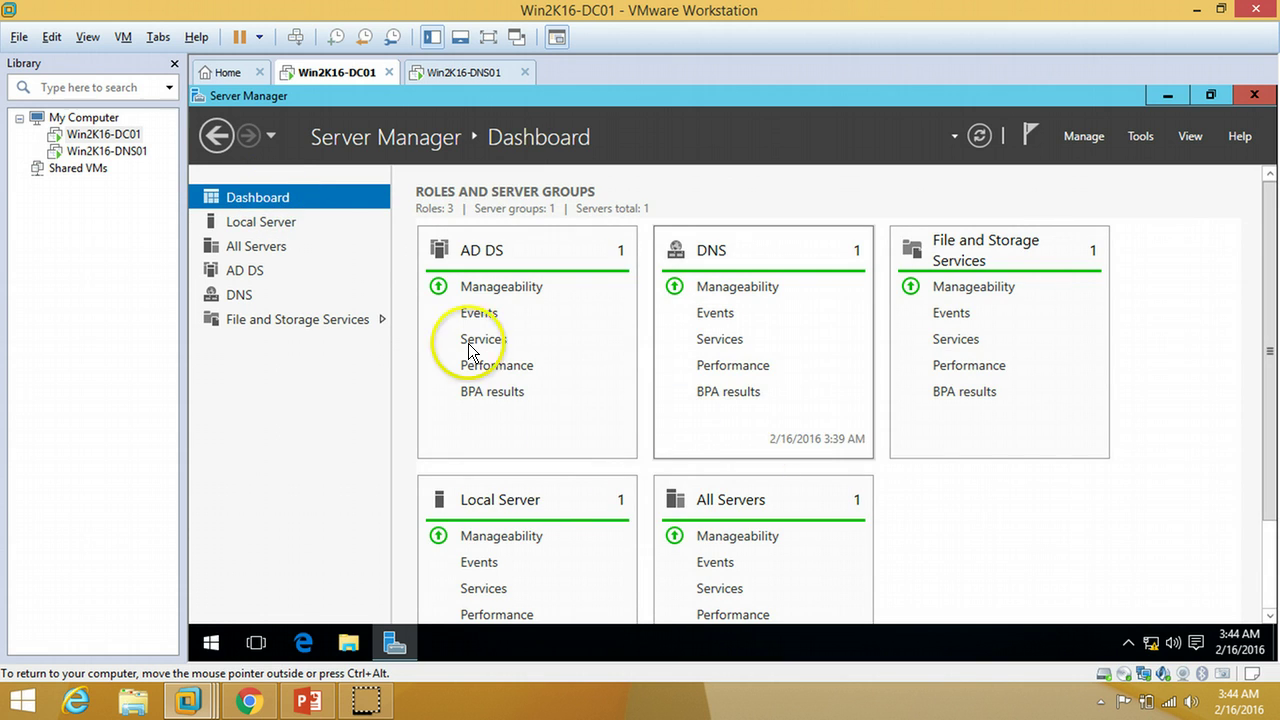
left_click(279, 228)
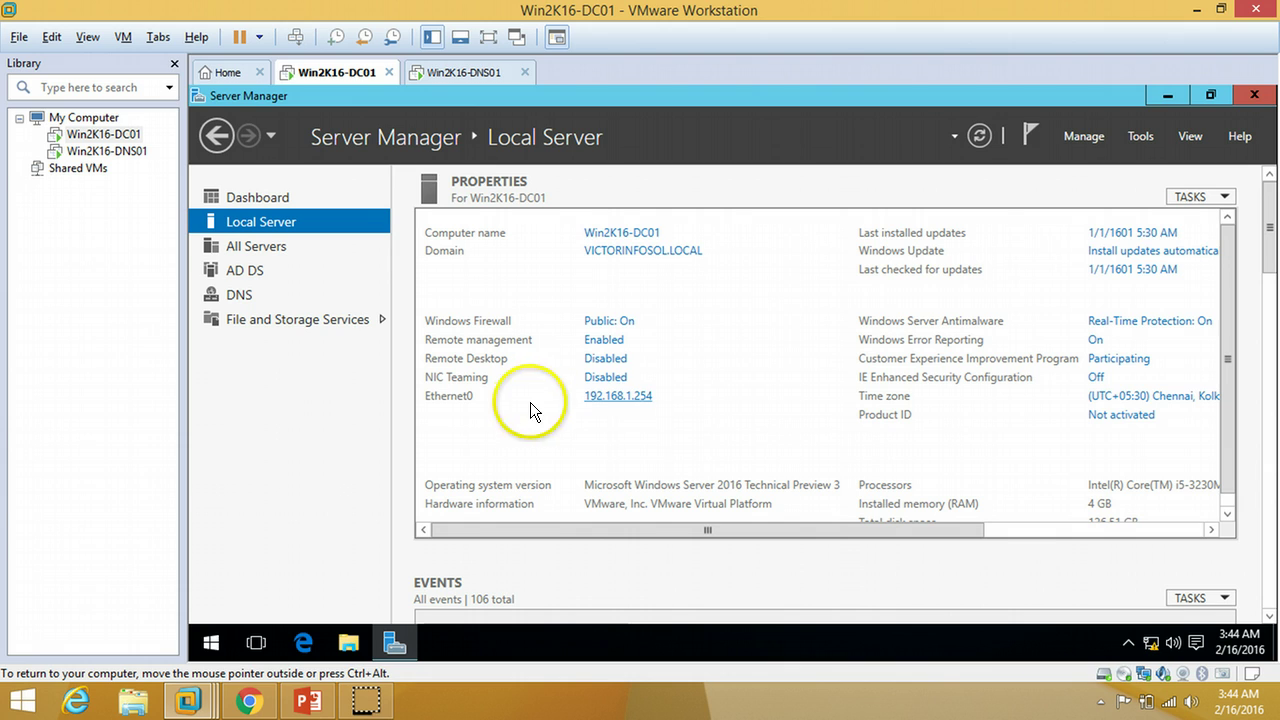
left_click(637, 400)
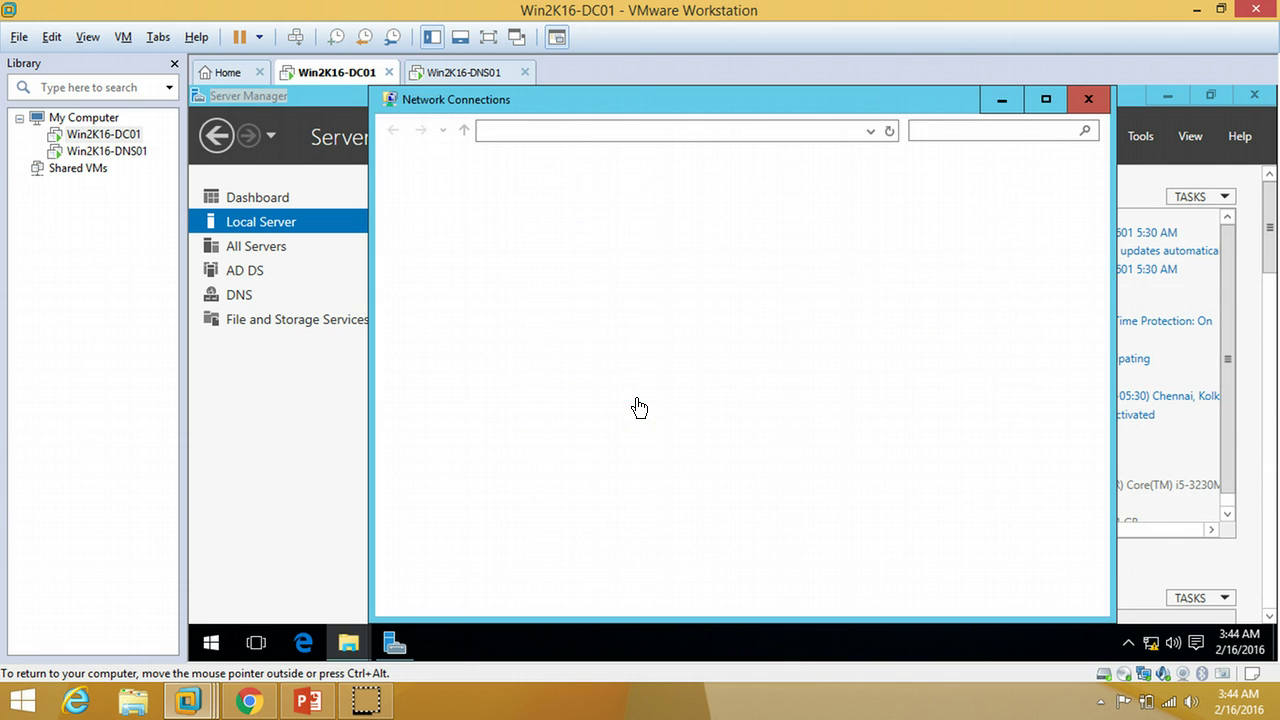
left_click(556, 432)
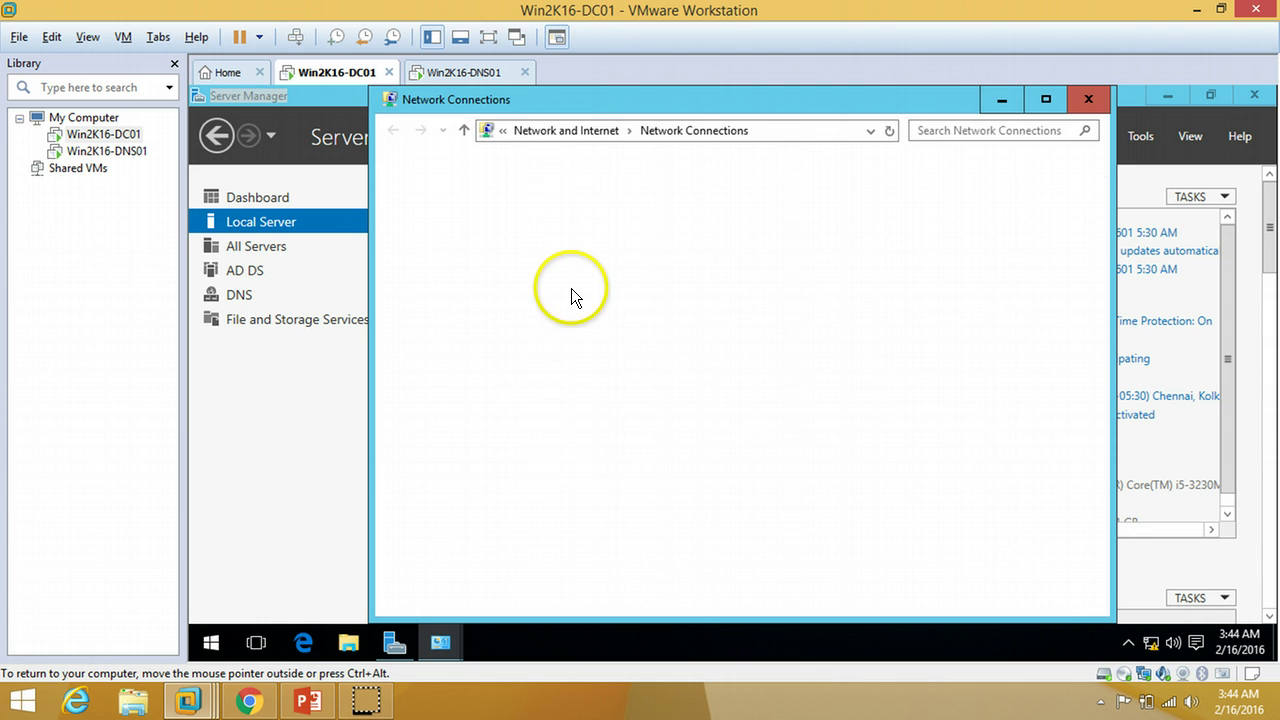
left_click(471, 209)
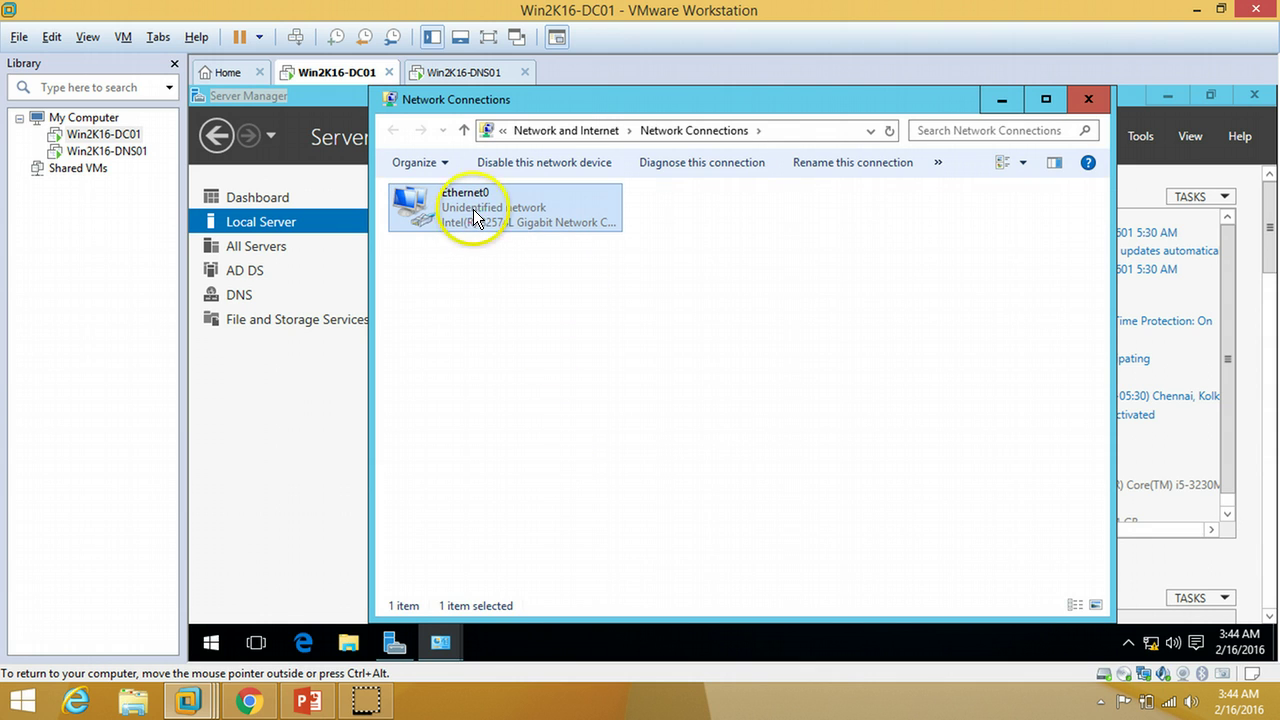
double_click(472, 209)
left_click(631, 519)
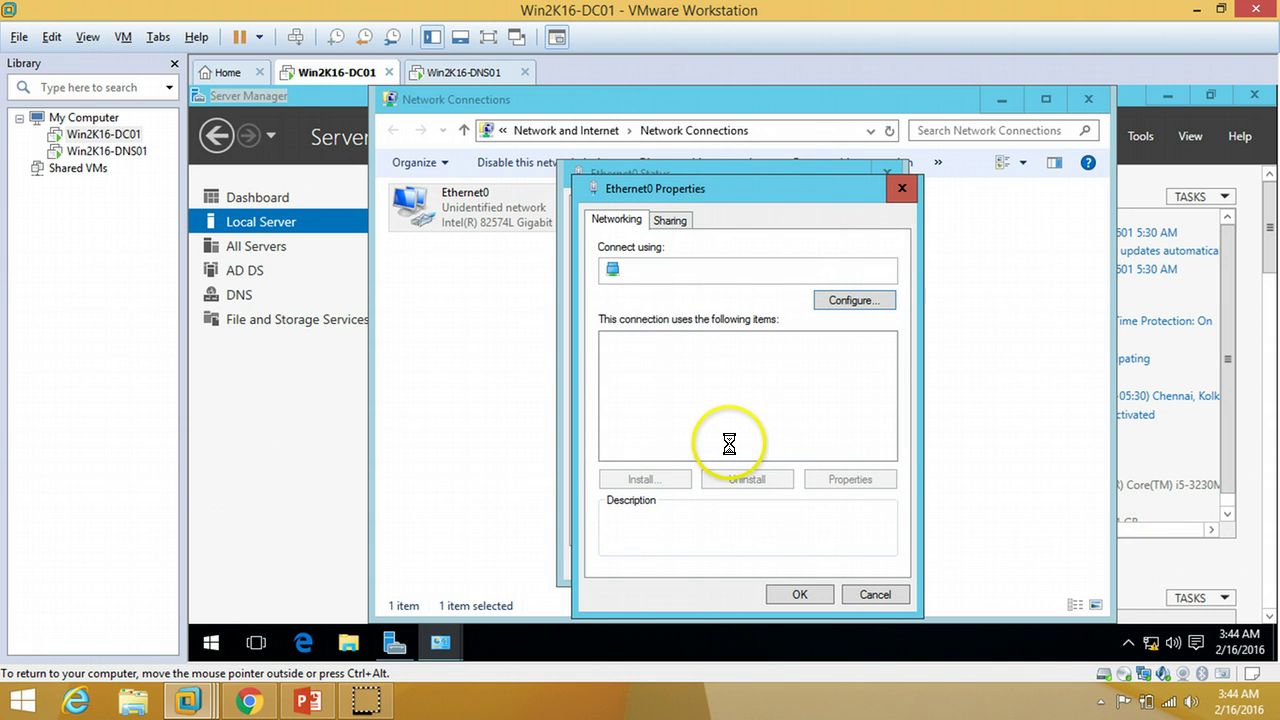
Set IPv4 preferred DNS to 192.168.1.254 and alternate to 192.168.1.253, then close the network windows
left_click(765, 452)
left_click(849, 479)
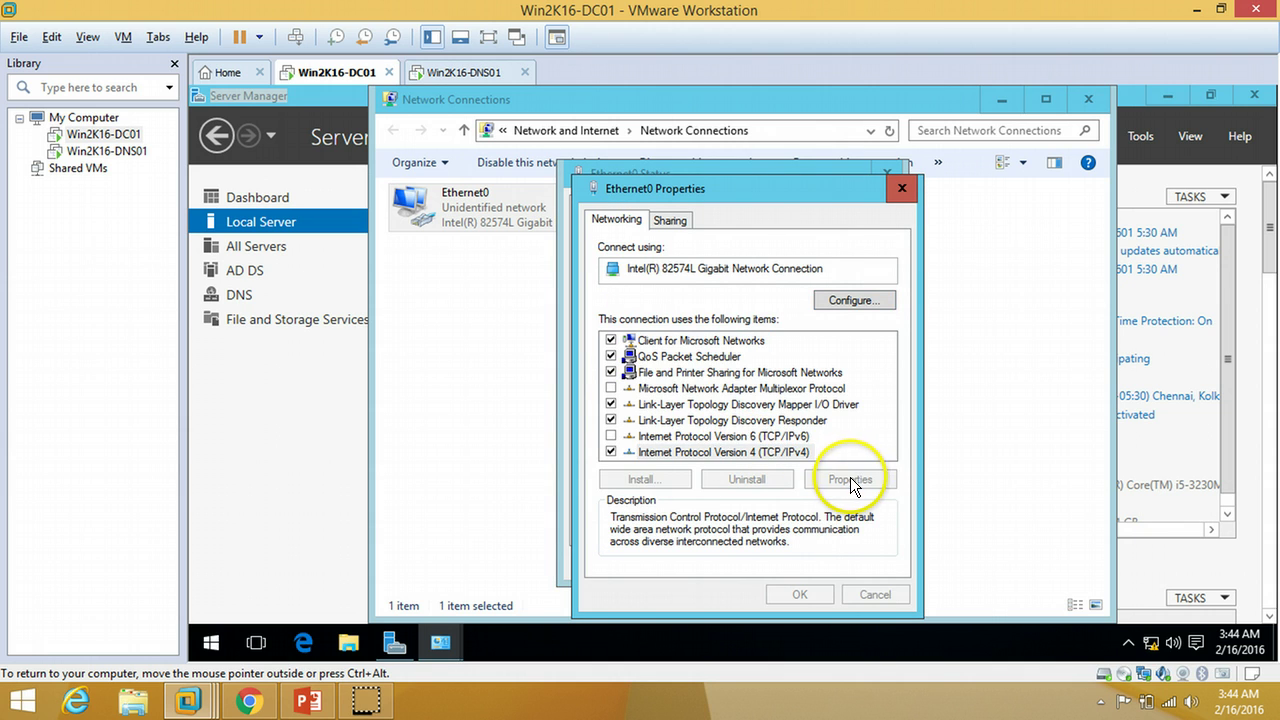
double_click(906, 486)
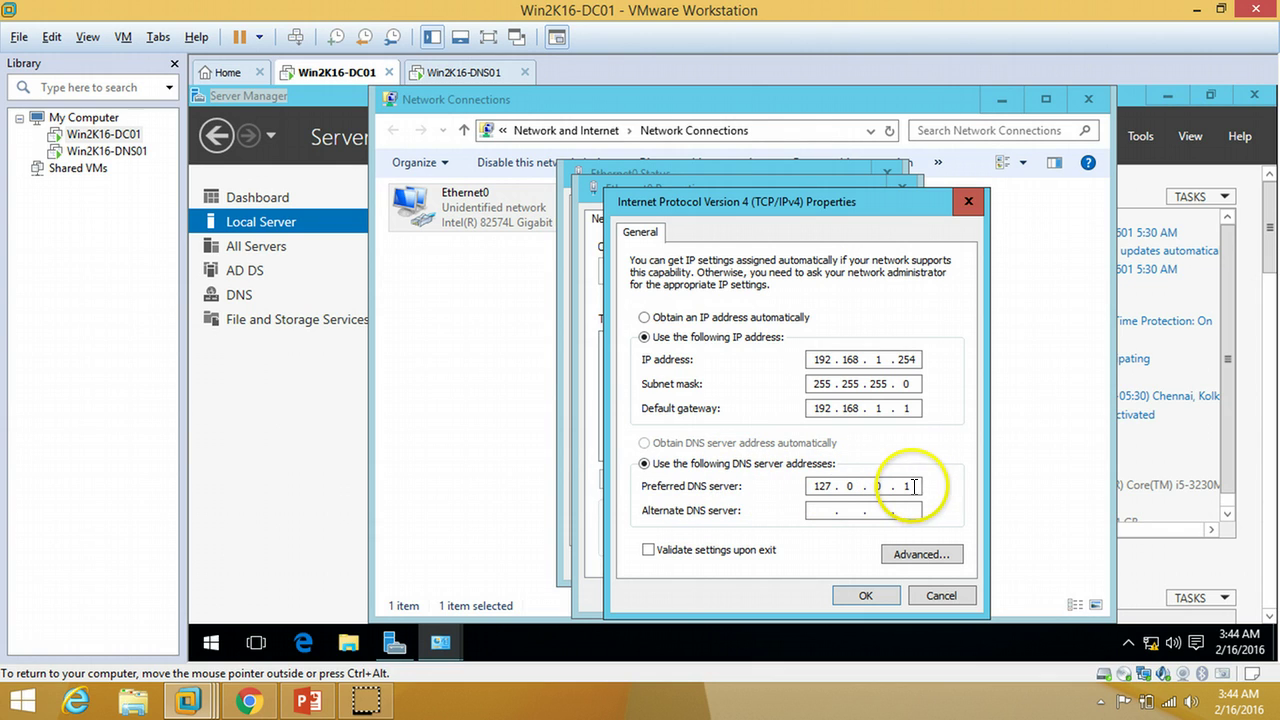
key("BackSpace")
key("BackSpace")
key("BackSpace")
key("BackSpace")
key("BackSpace")
key("BackSpace")
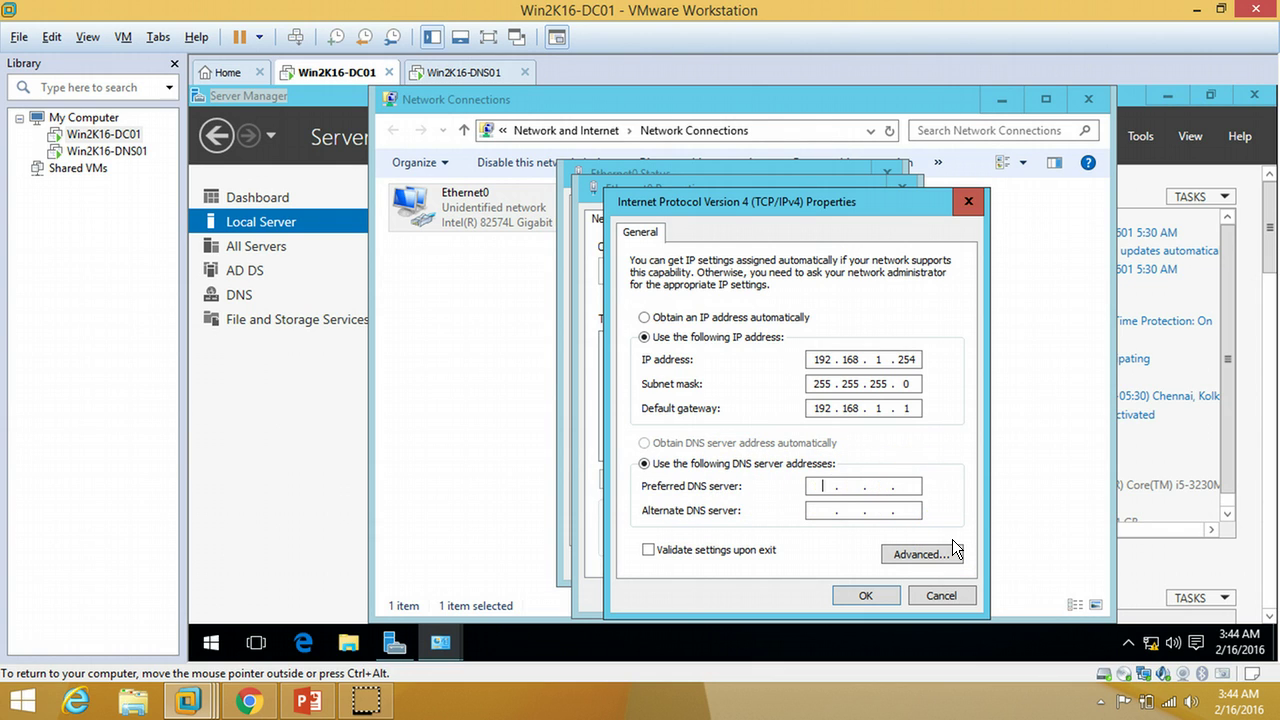
type("192 . 168 . 1 . 254")
left_click(828, 513)
left_click(863, 597)
left_click(820, 592)
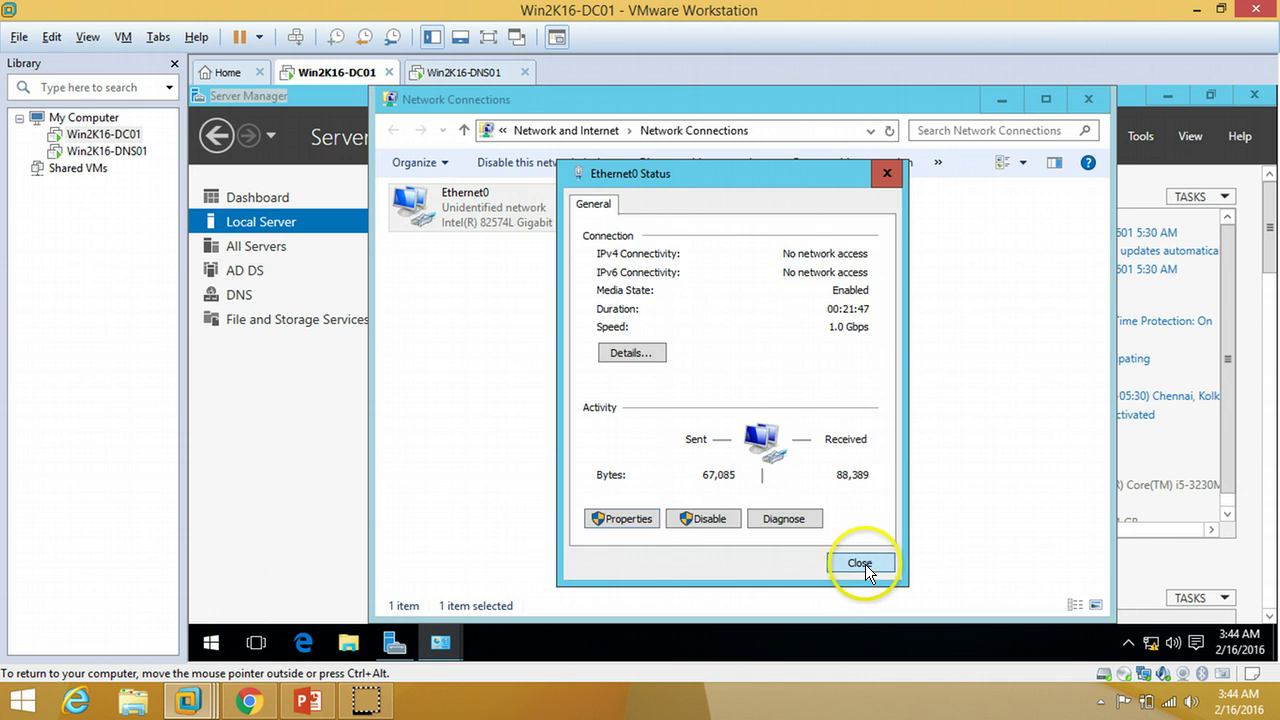
left_click(862, 564)
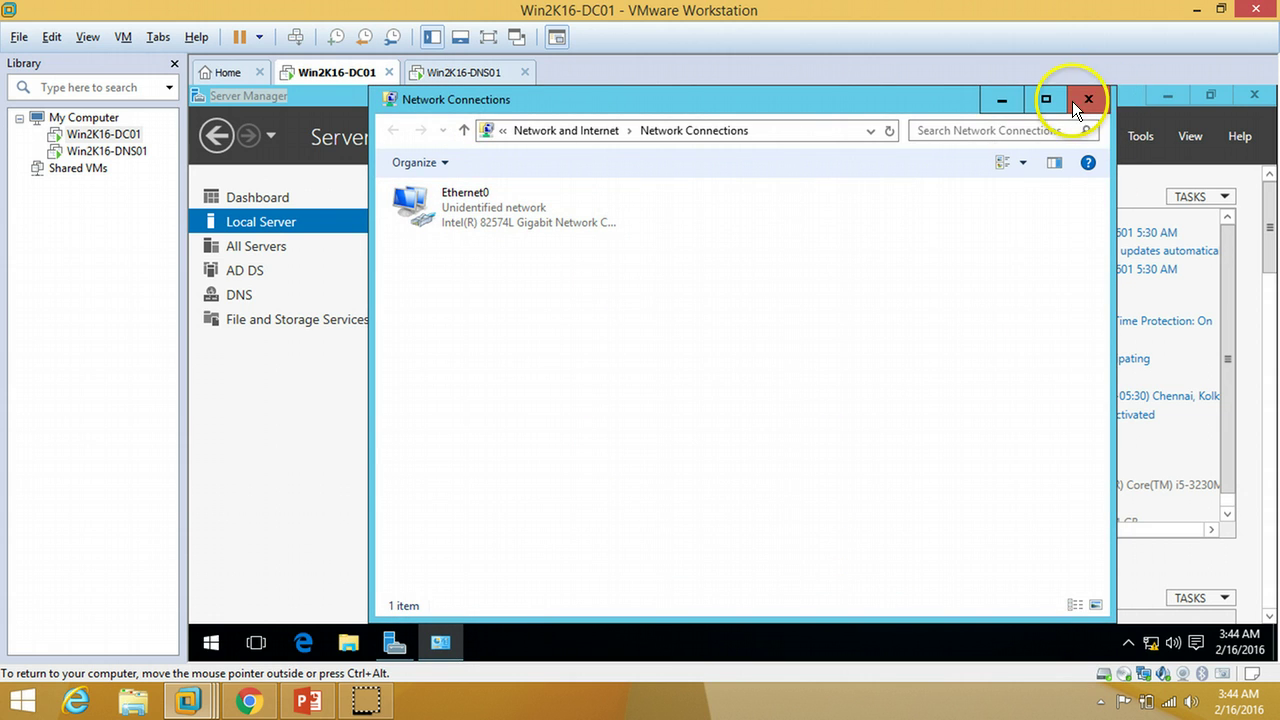
left_click(1086, 101)
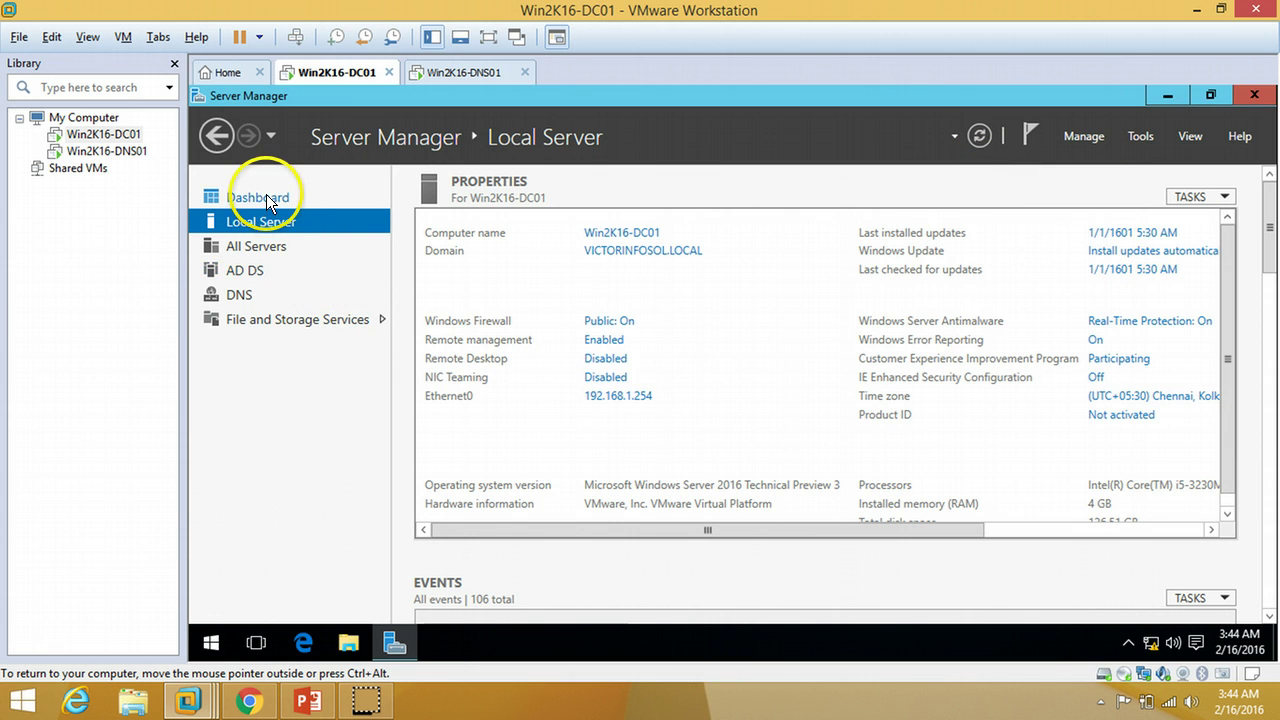
Switch to Win2K16-DNS01 and sign in with the Administrator password
left_click(262, 197)
left_click(460, 73)
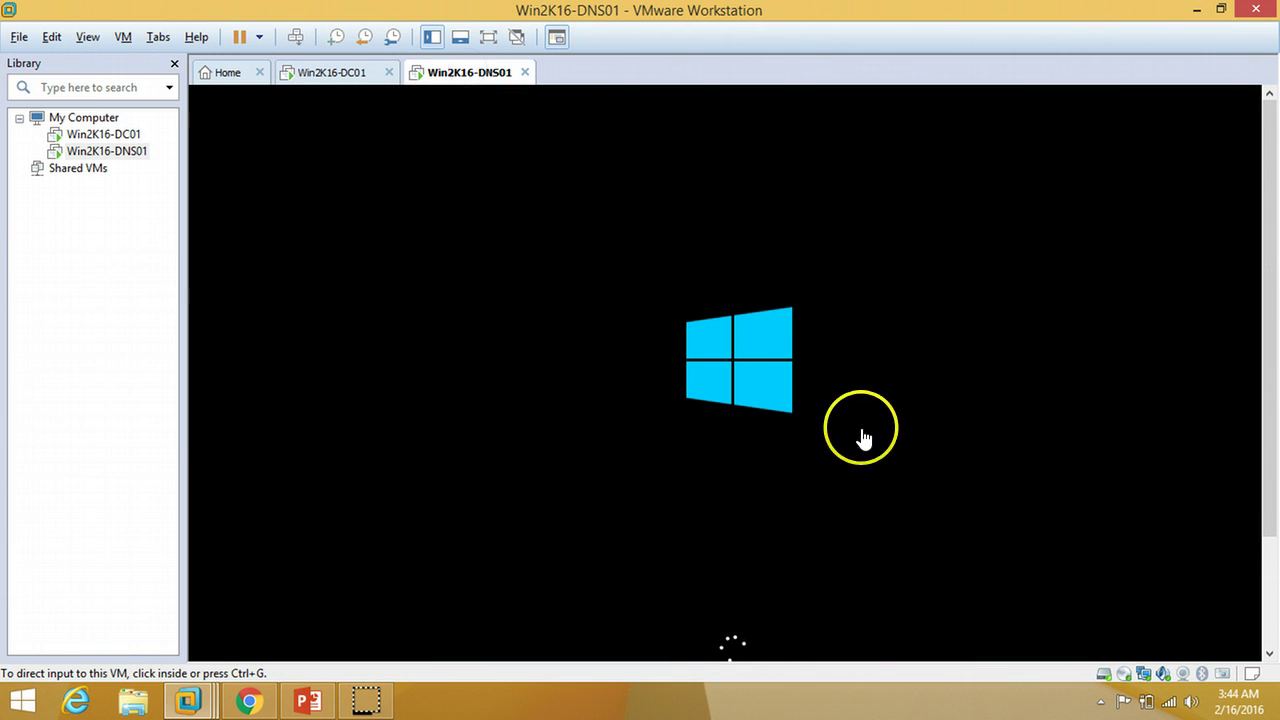
left_click(1271, 582)
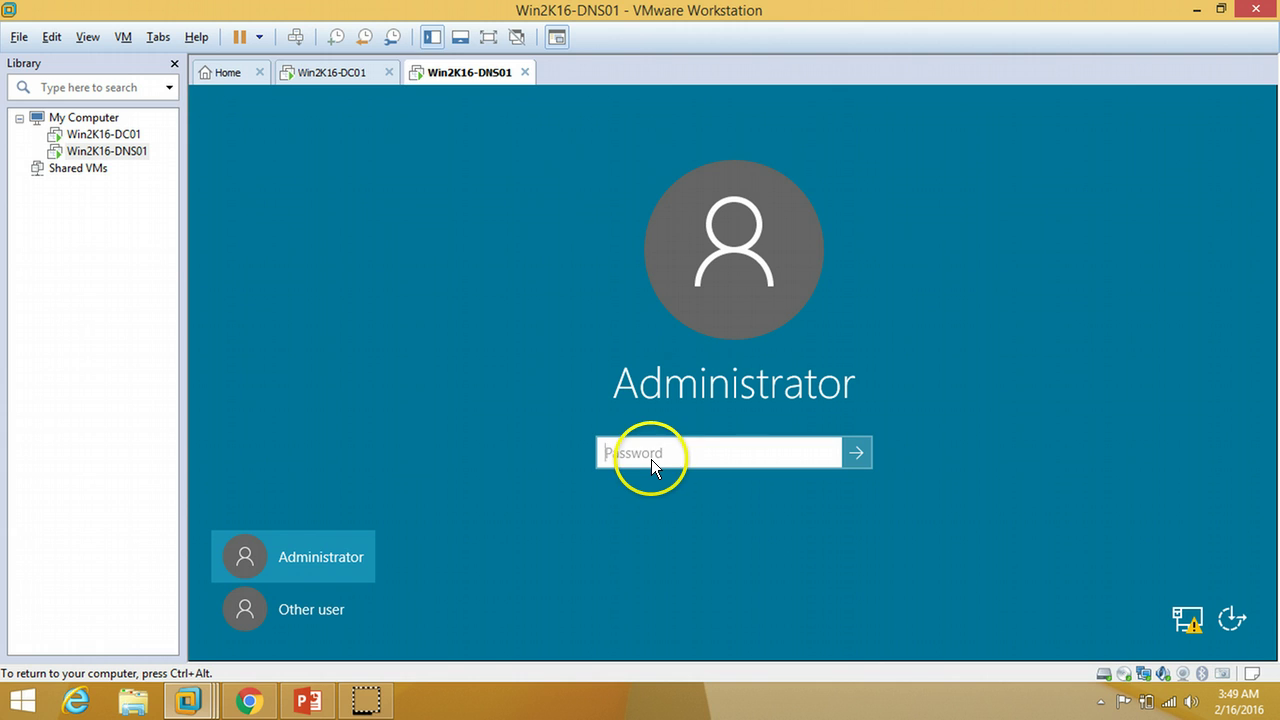
type("P")
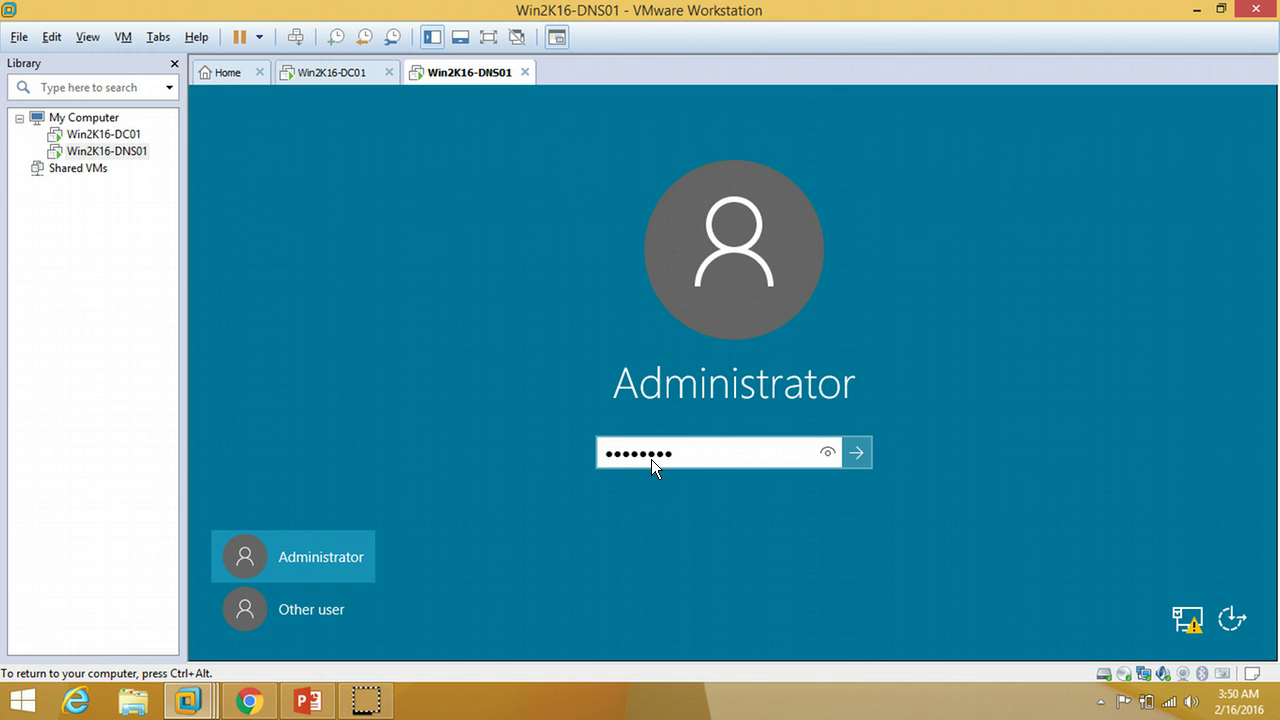
key("Return")
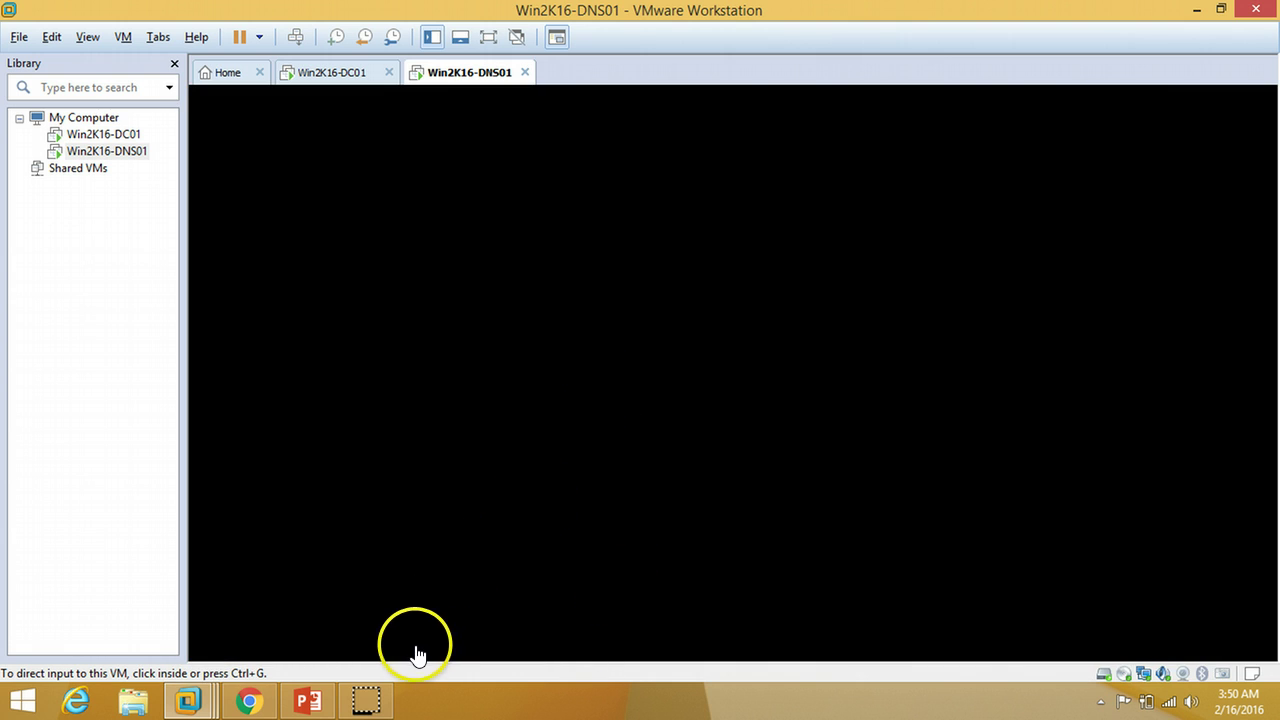
Wake the DNS01 desktop and bring up the DNS installation steps slide
left_click(626, 330)
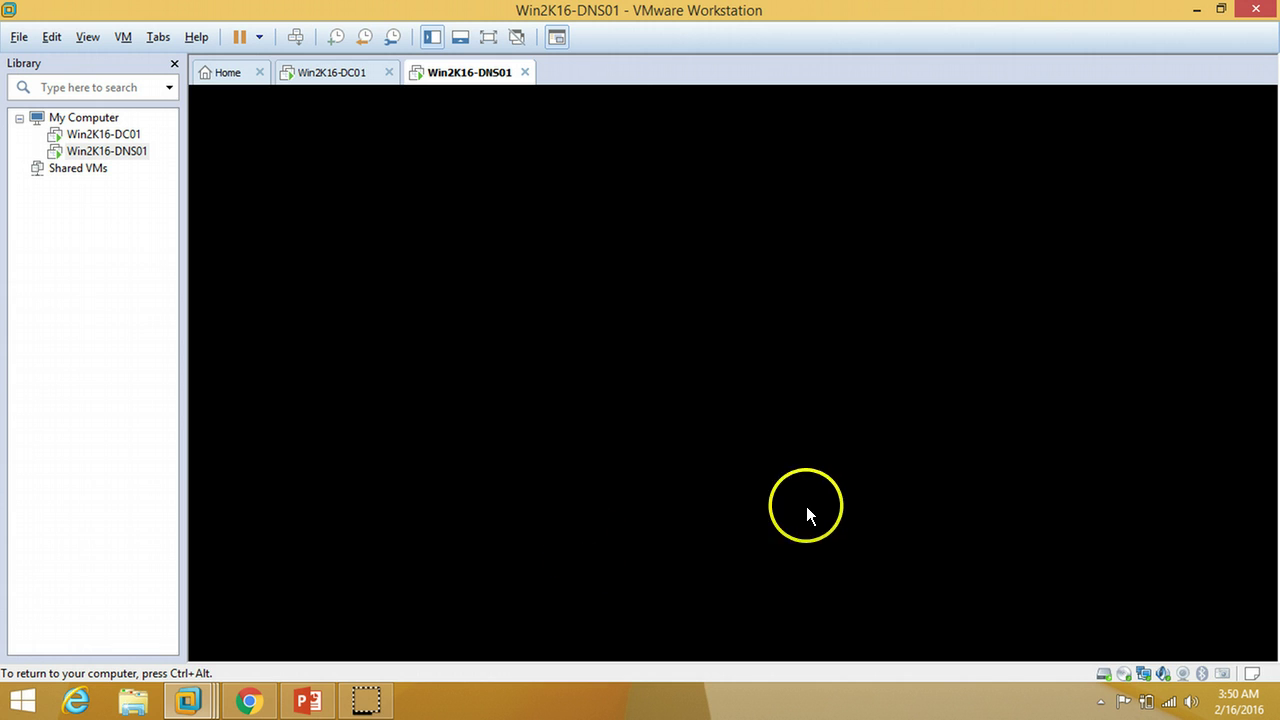
key("ctrl+alt")
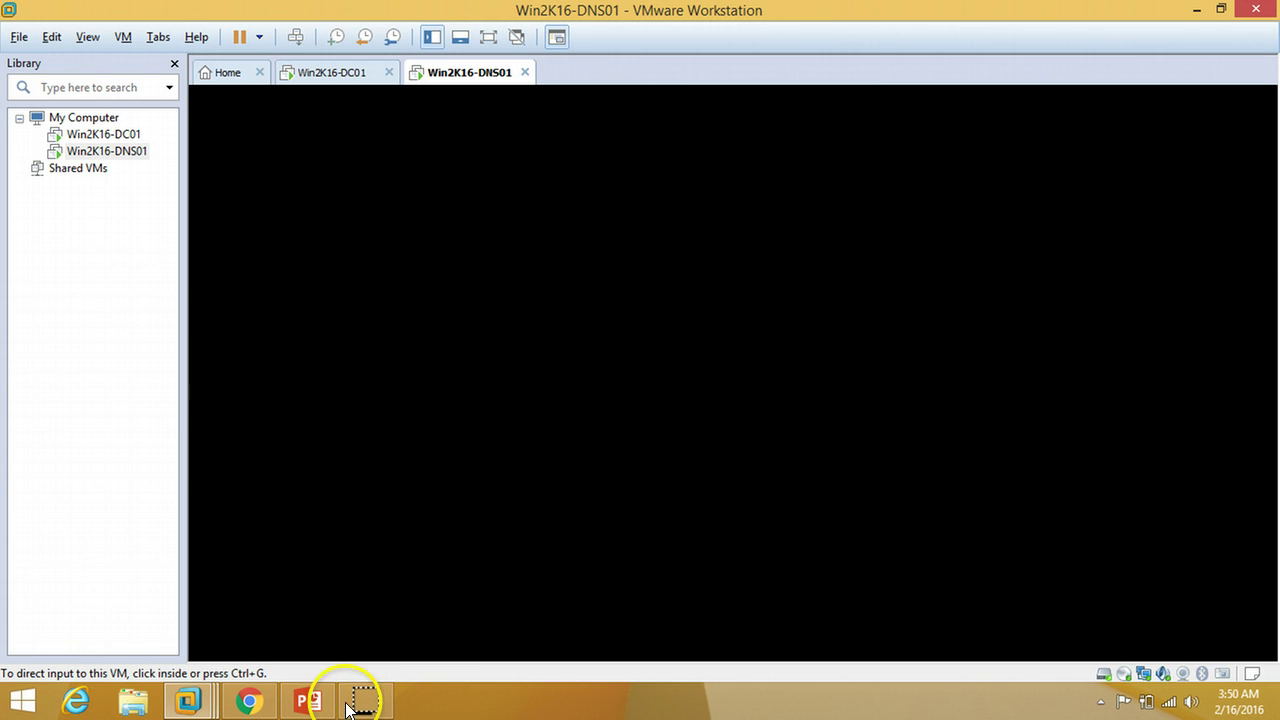
left_click(480, 480)
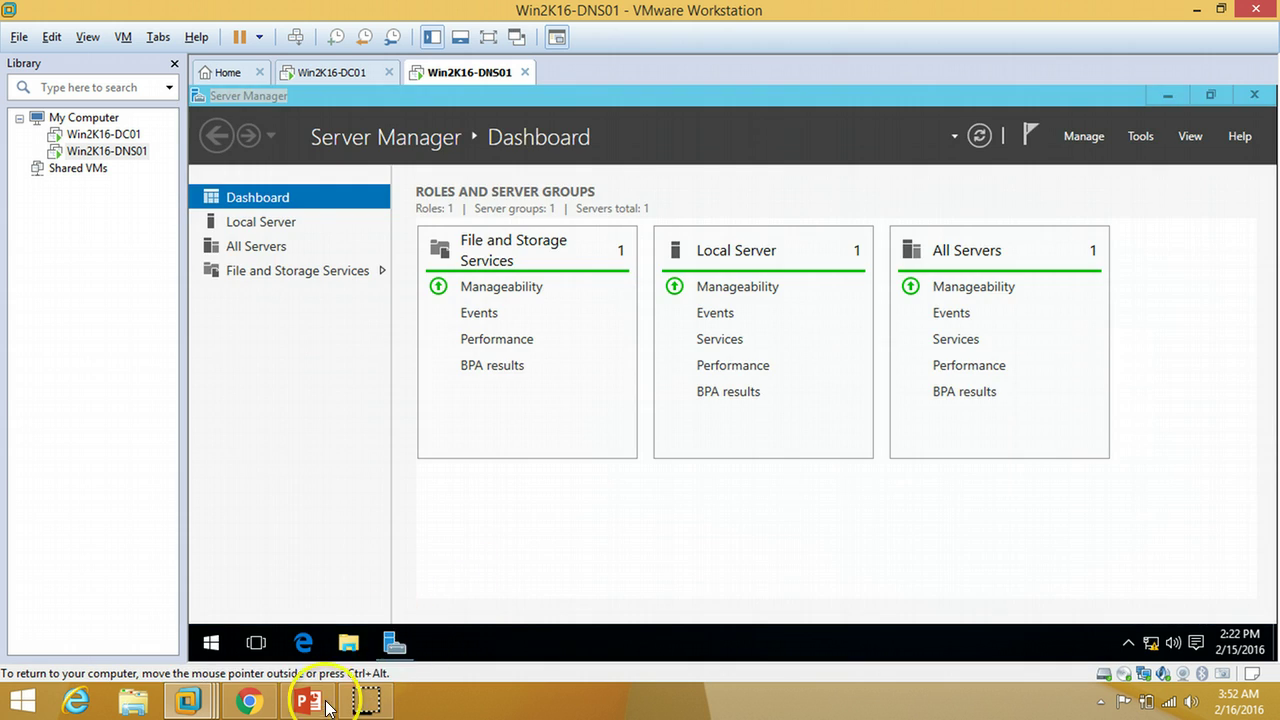
left_click(328, 703)
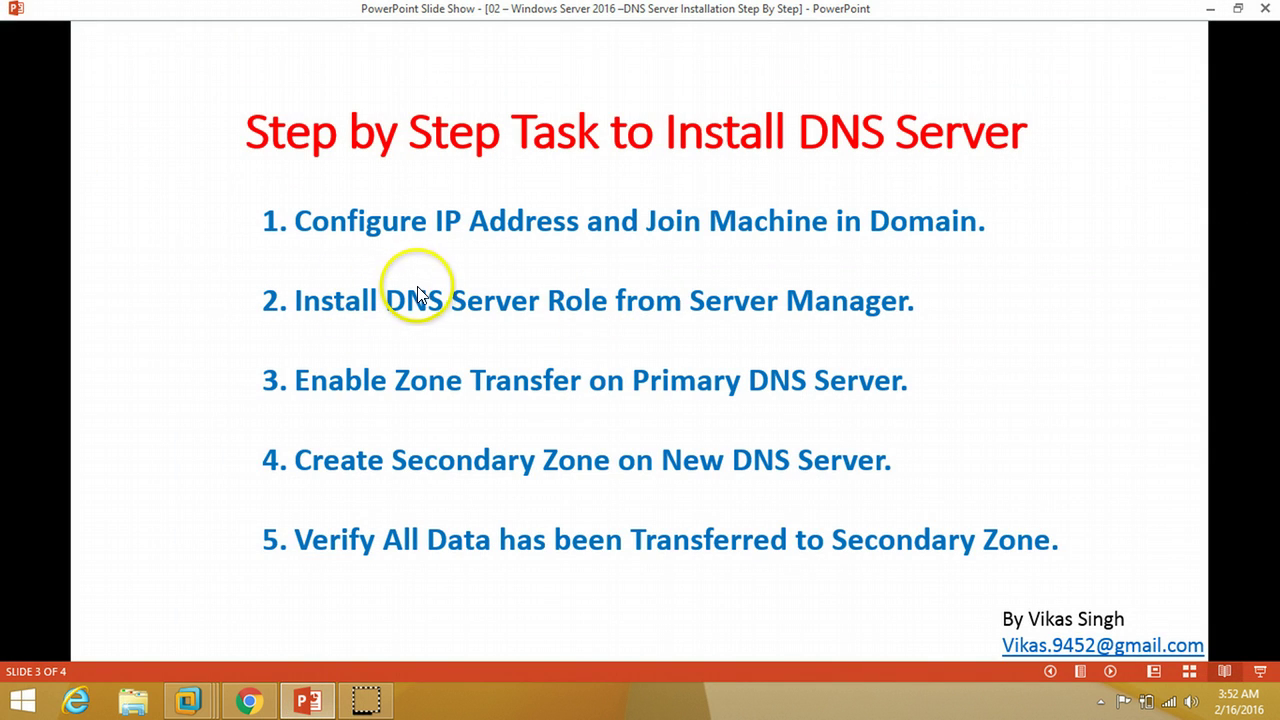
Launch the Add Roles and Features Wizard and advance past installation type and server selection
left_click(321, 693)
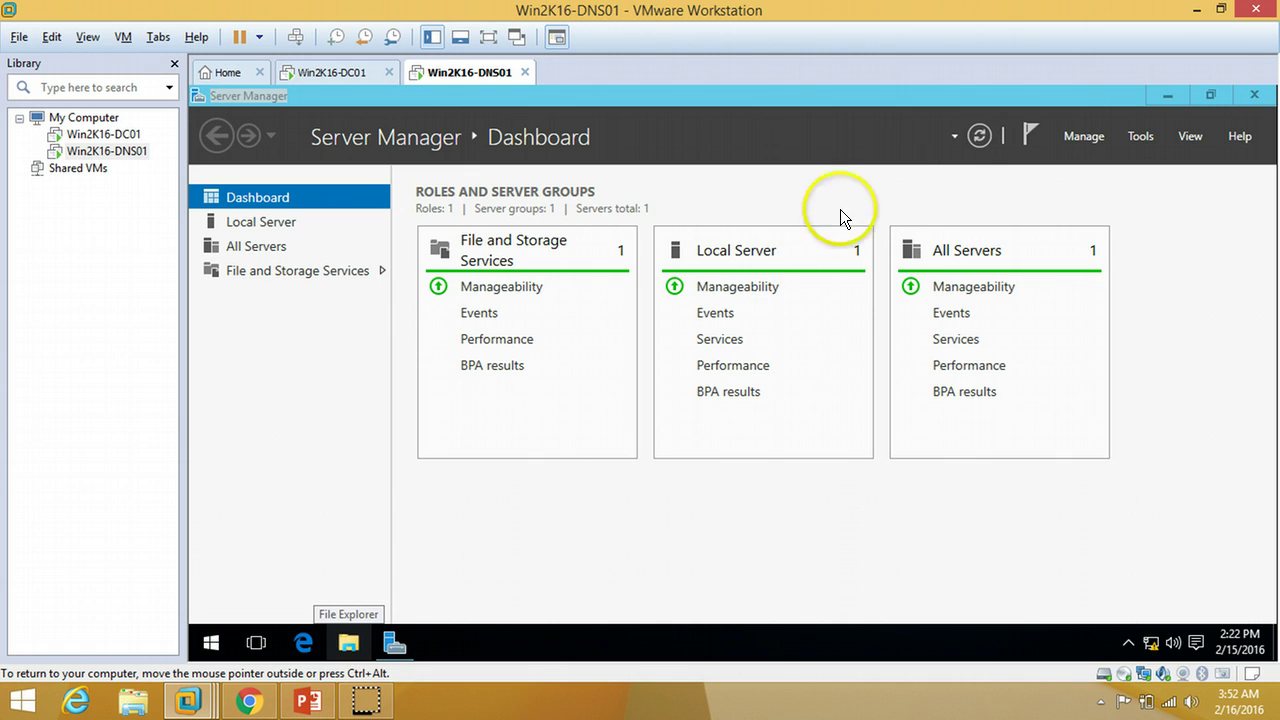
left_click(1080, 159)
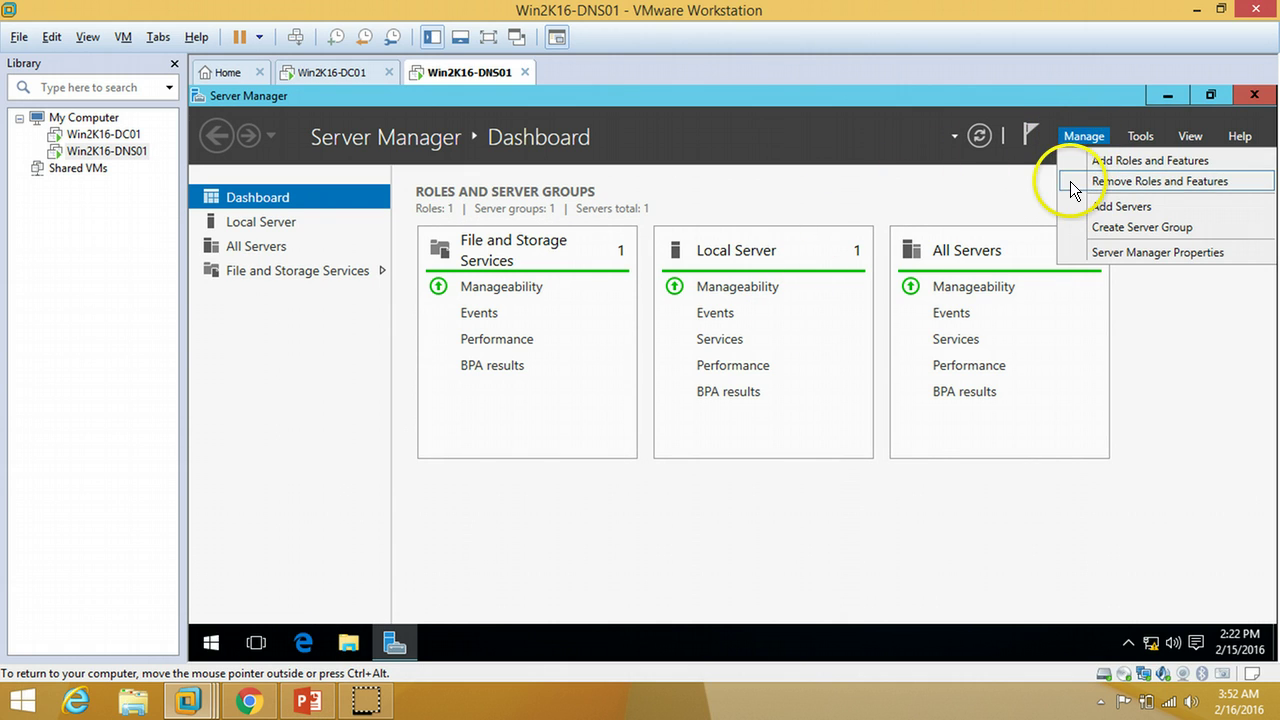
left_click(1138, 163)
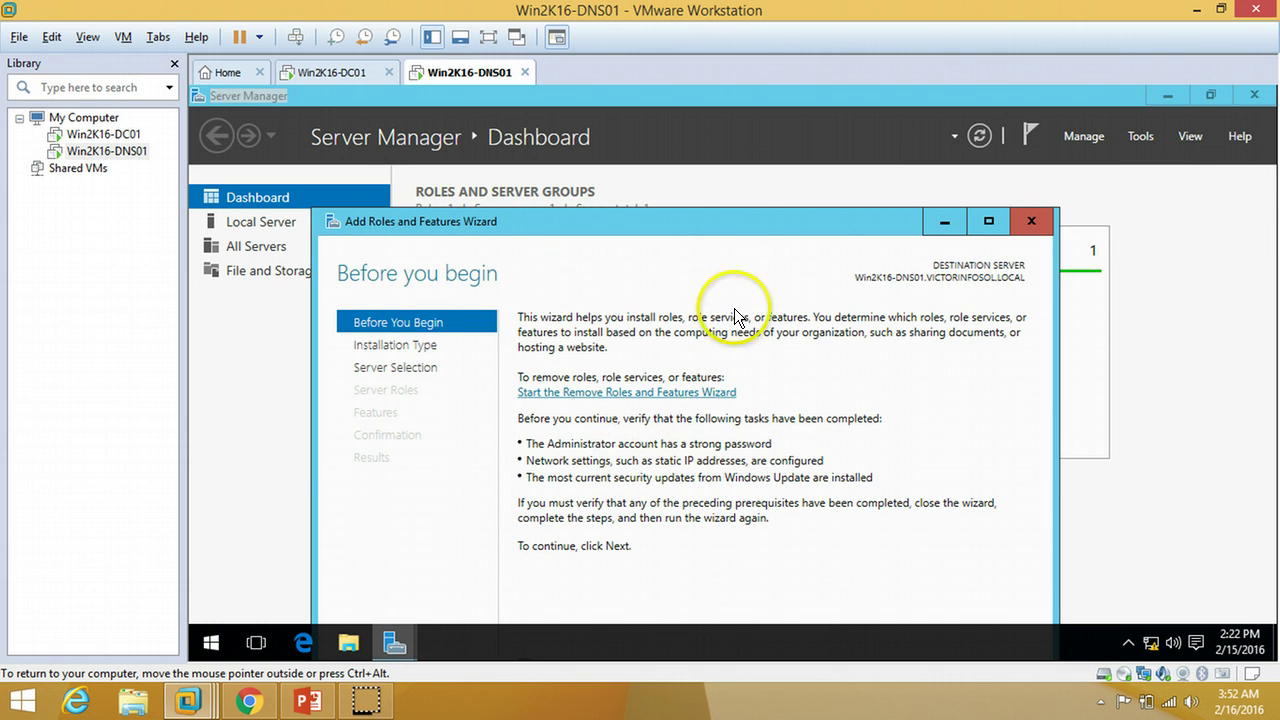
double_click(754, 228)
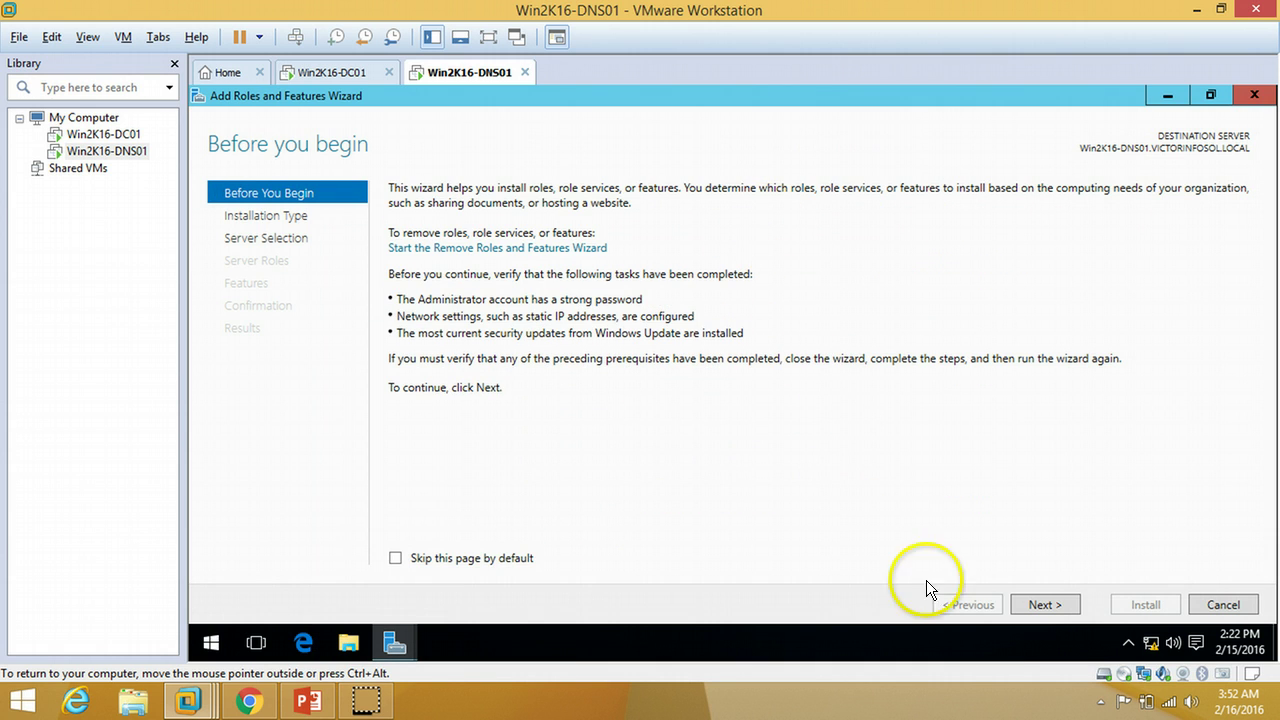
left_click(1044, 605)
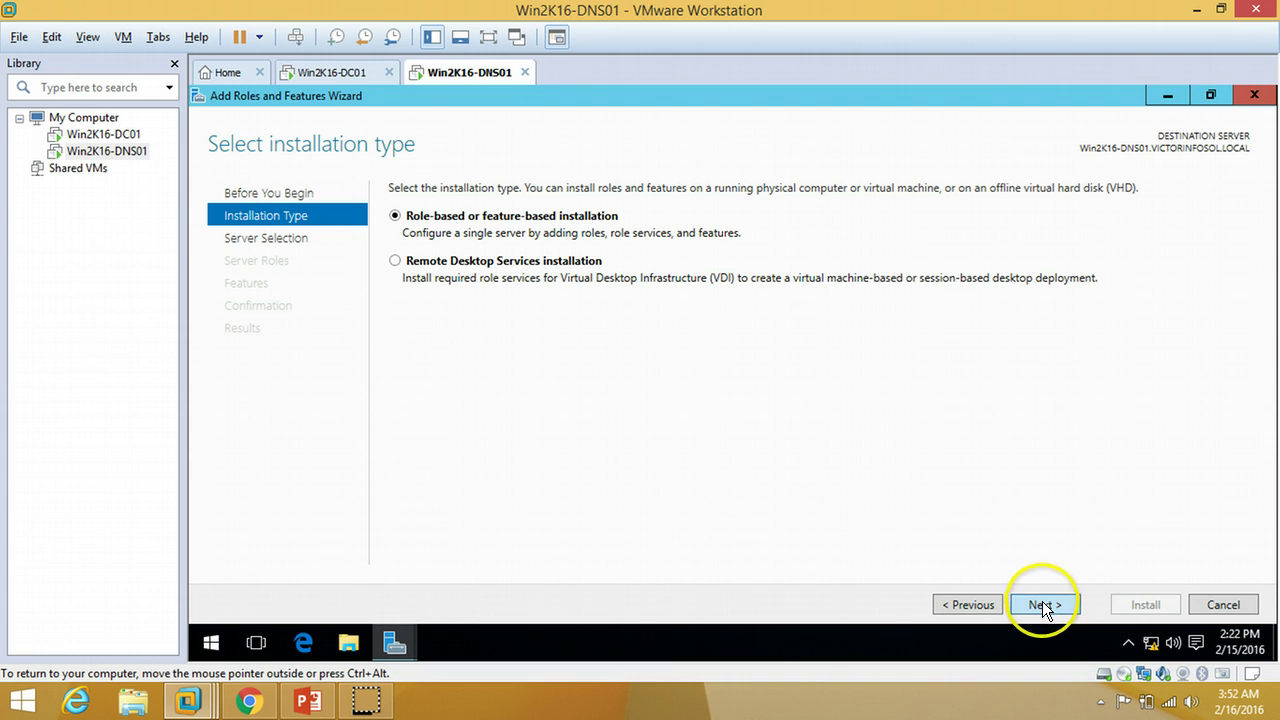
key("Return")
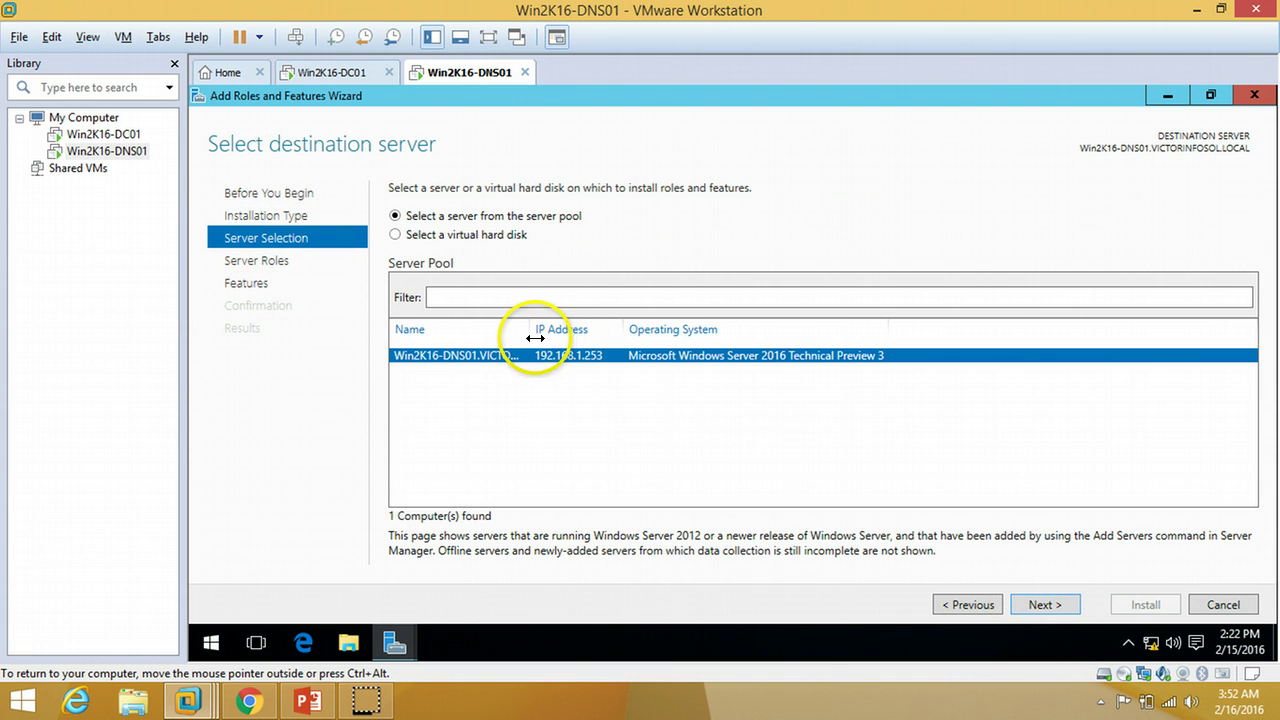
double_click(527, 330)
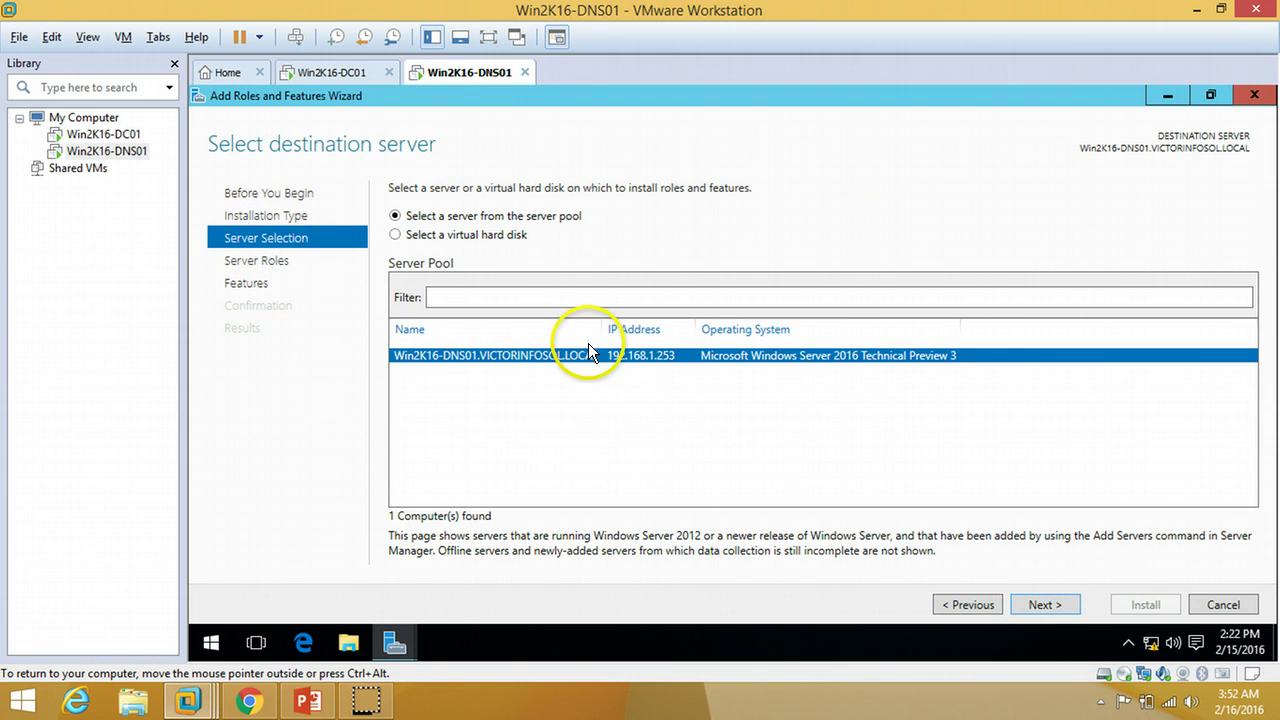
double_click(695, 329)
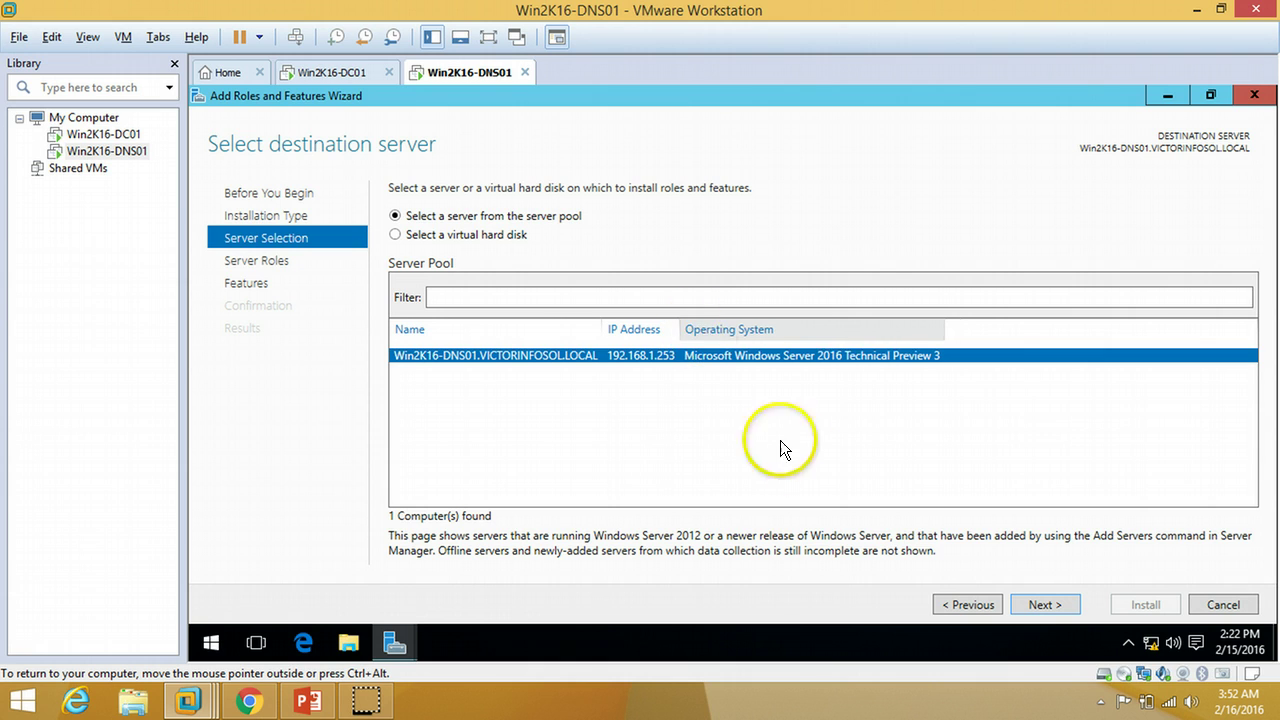
left_click(1063, 604)
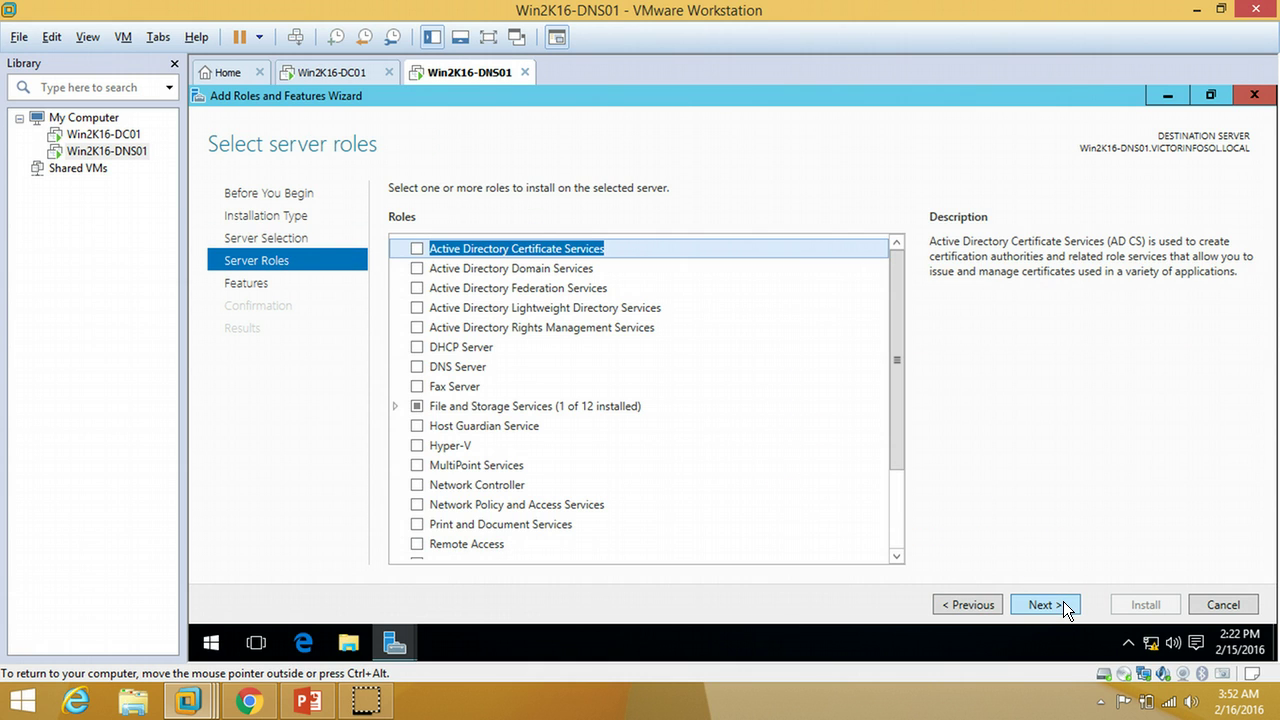
Select the DNS Server role with its management tools and start the installation
left_click(418, 367)
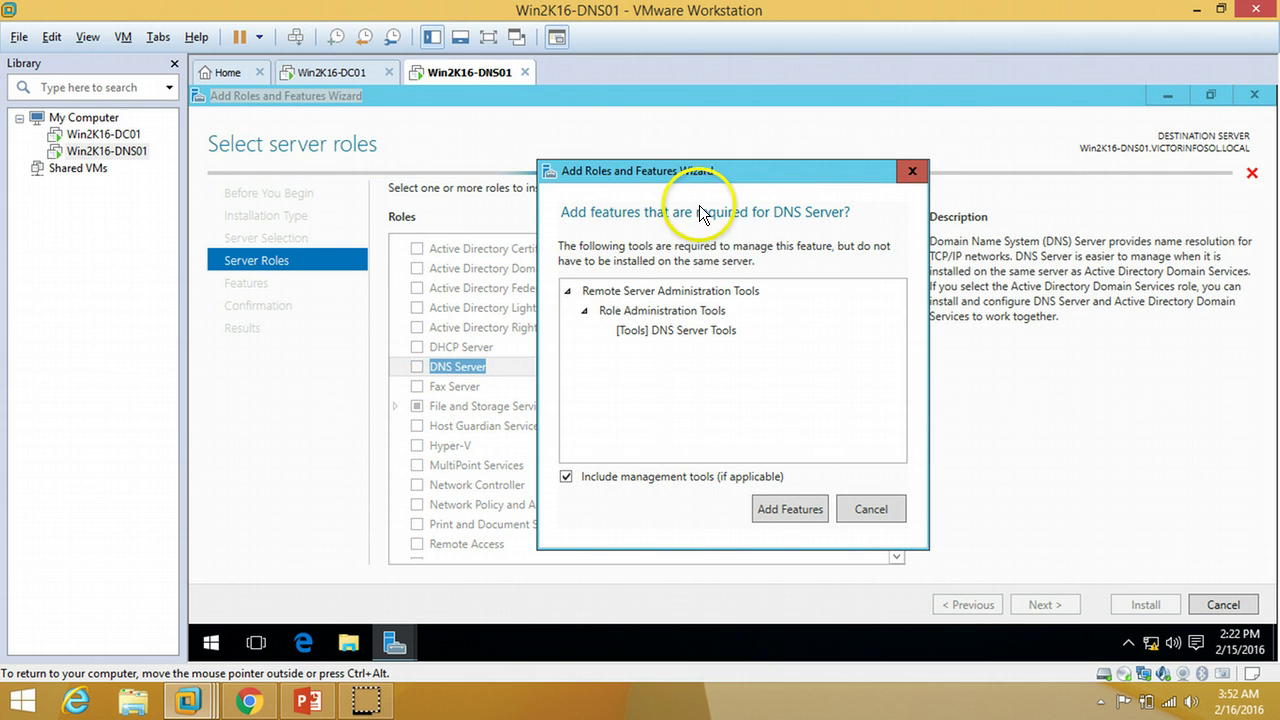
left_click(791, 509)
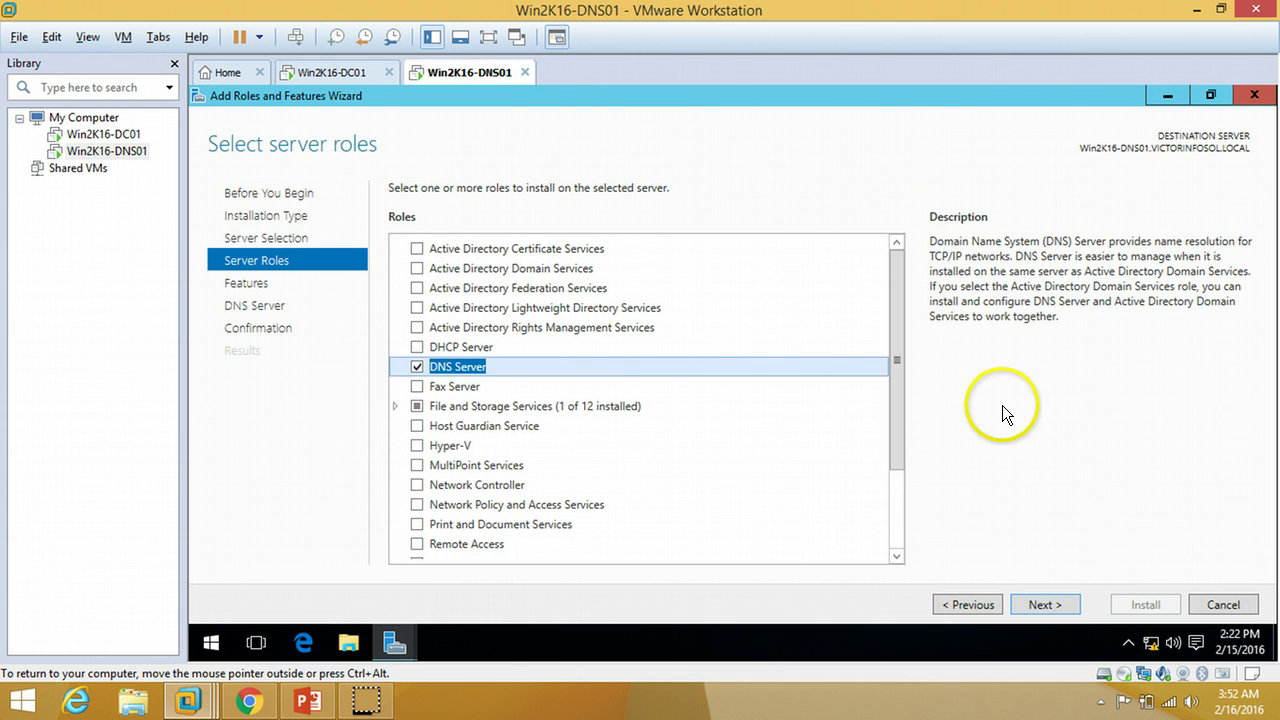
left_click(1046, 605)
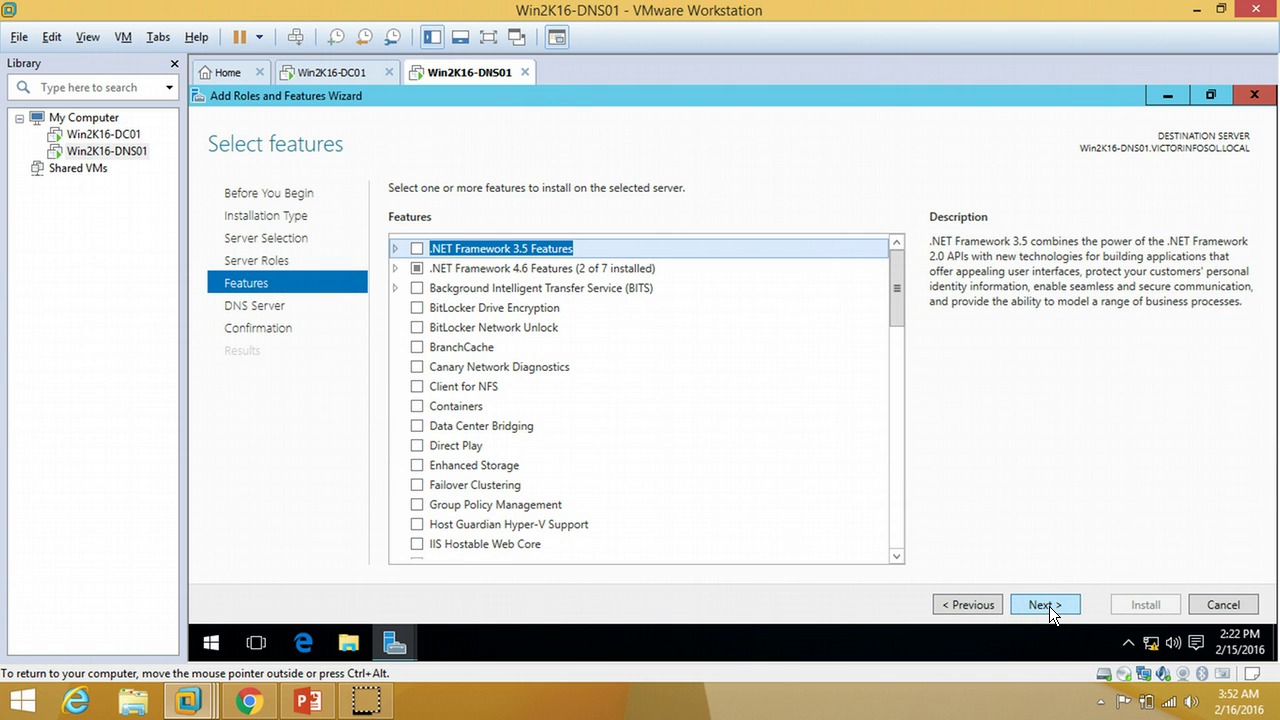
left_click(1049, 605)
left_click(1050, 606)
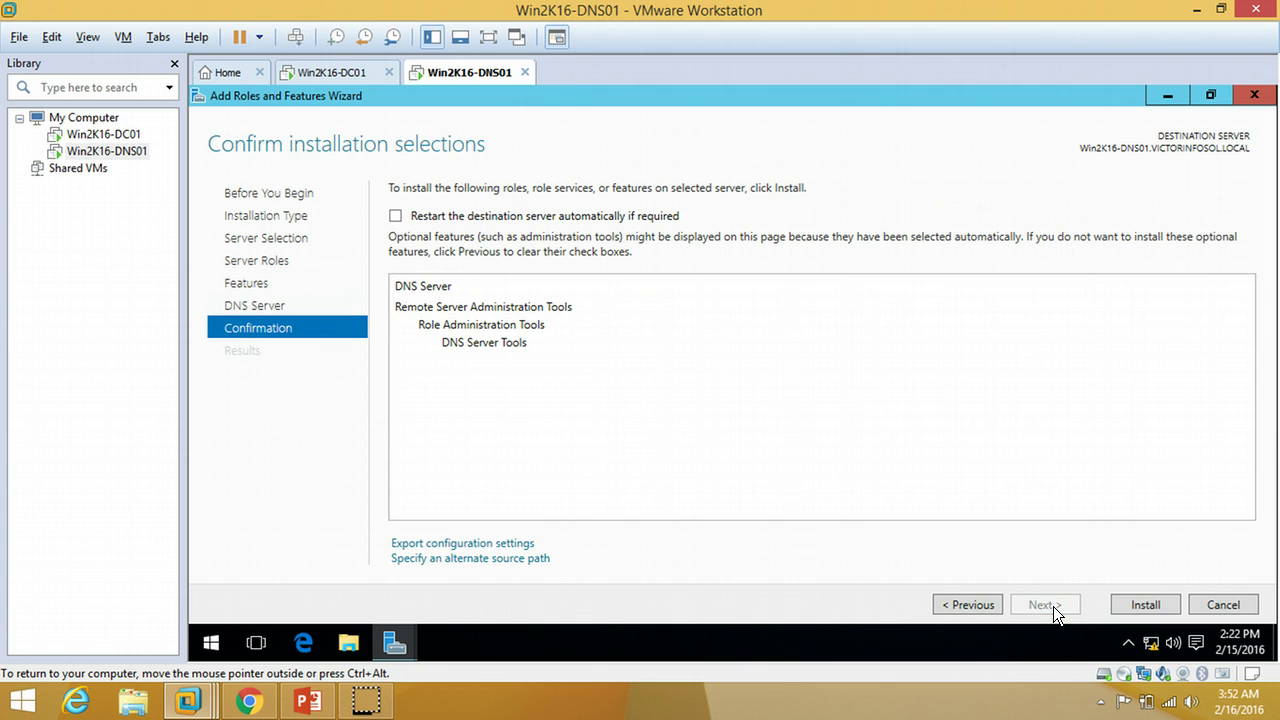
left_click(1141, 604)
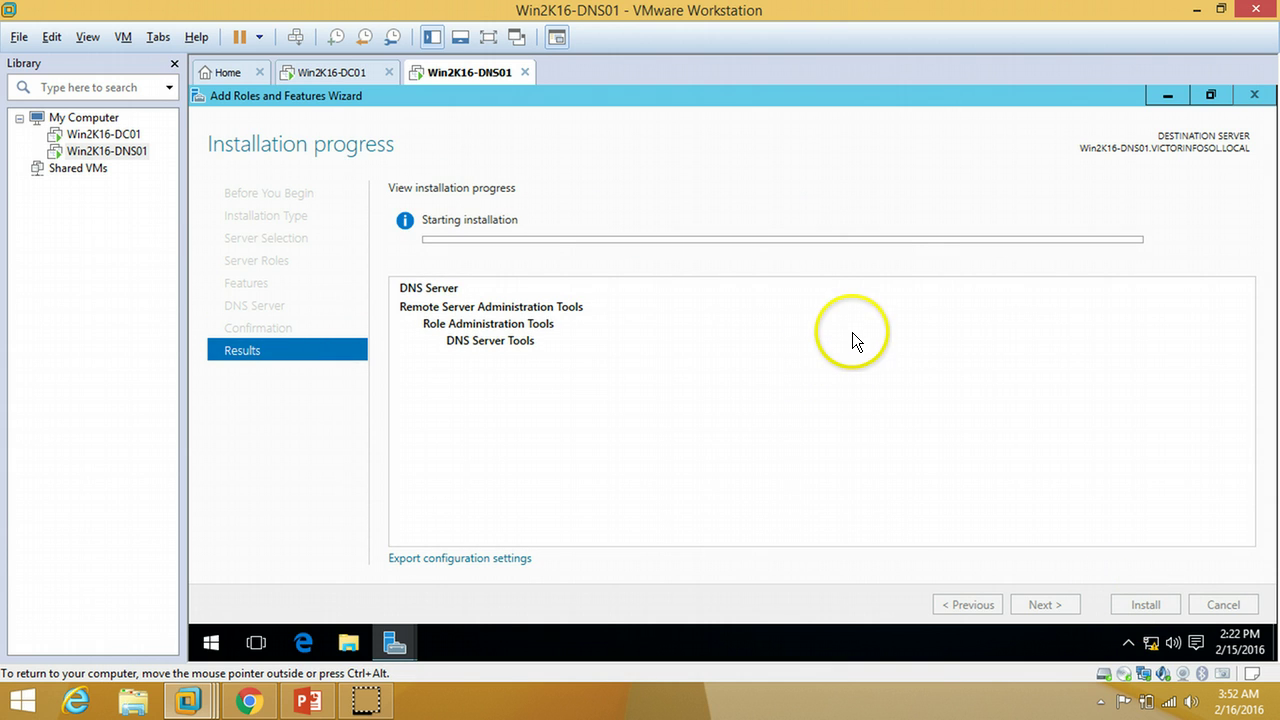
Check the task list slide, then switch to the Win2K16-DC01 machine
left_click(308, 700)
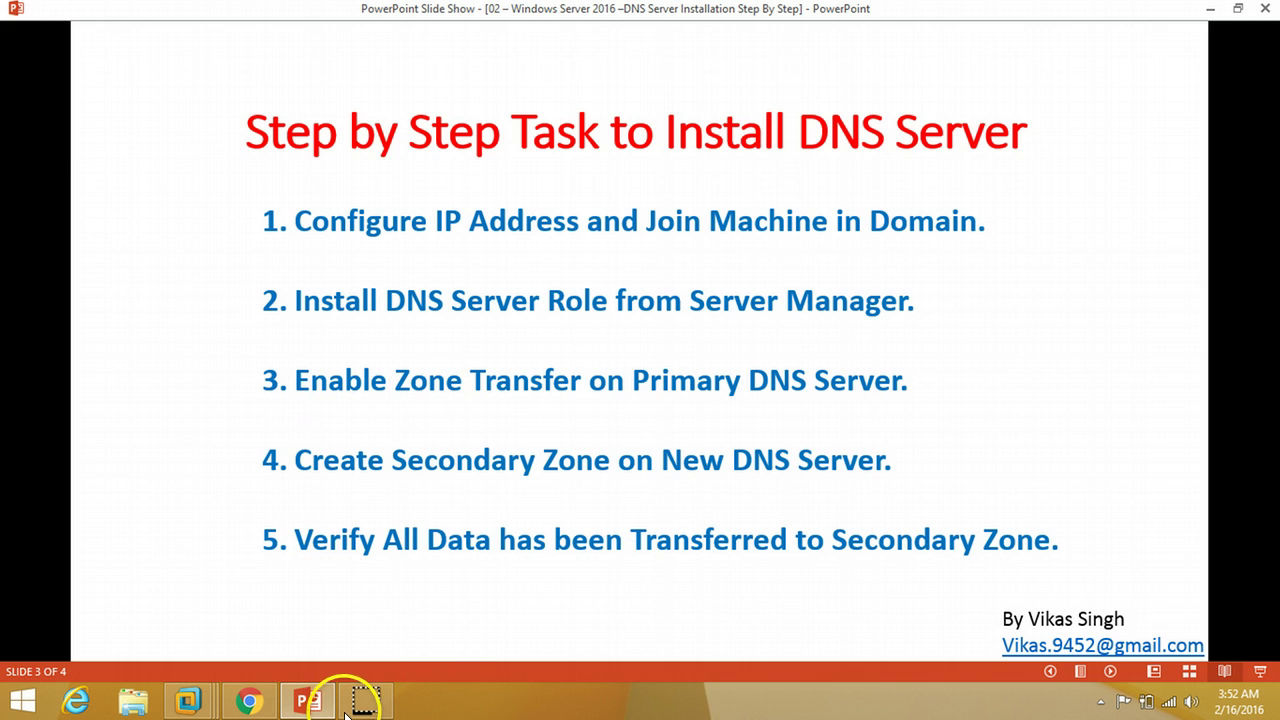
left_click(310, 700)
left_click(340, 72)
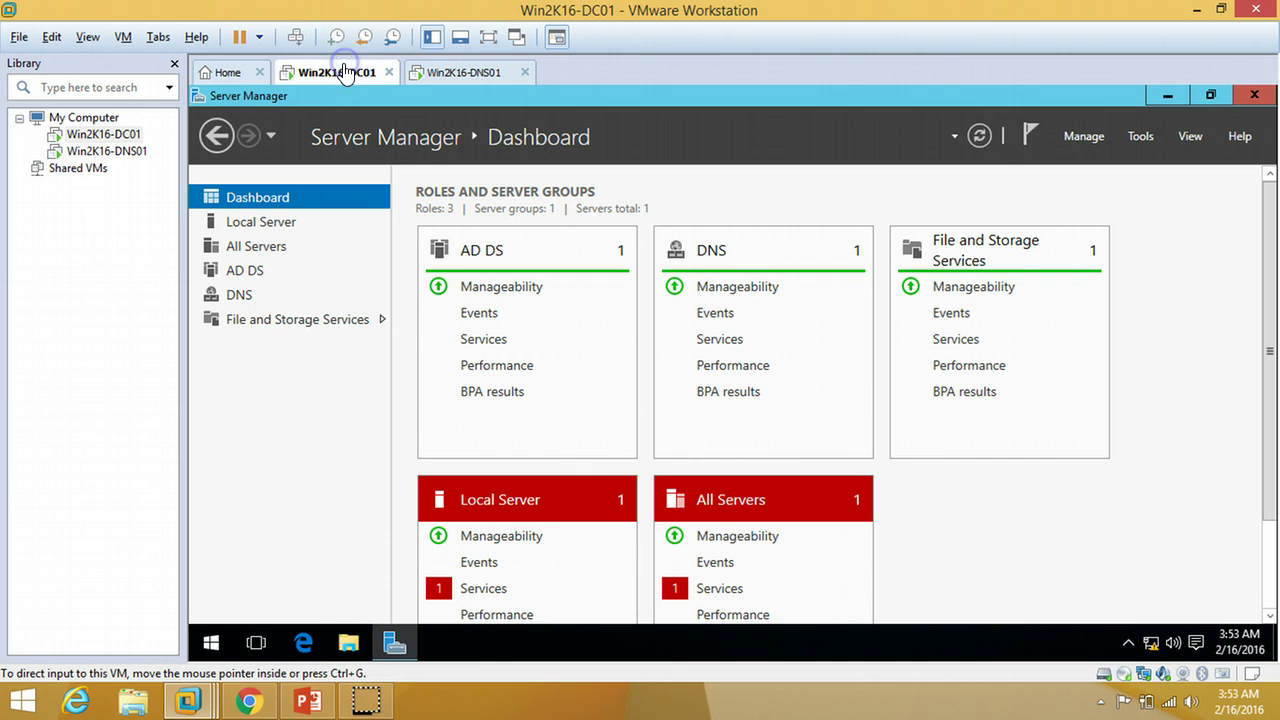
Launch DNS Manager and open the VICTORINFOSOL.LOCAL forward zone, widening the tree pane
left_click(1141, 137)
left_click(1026, 365)
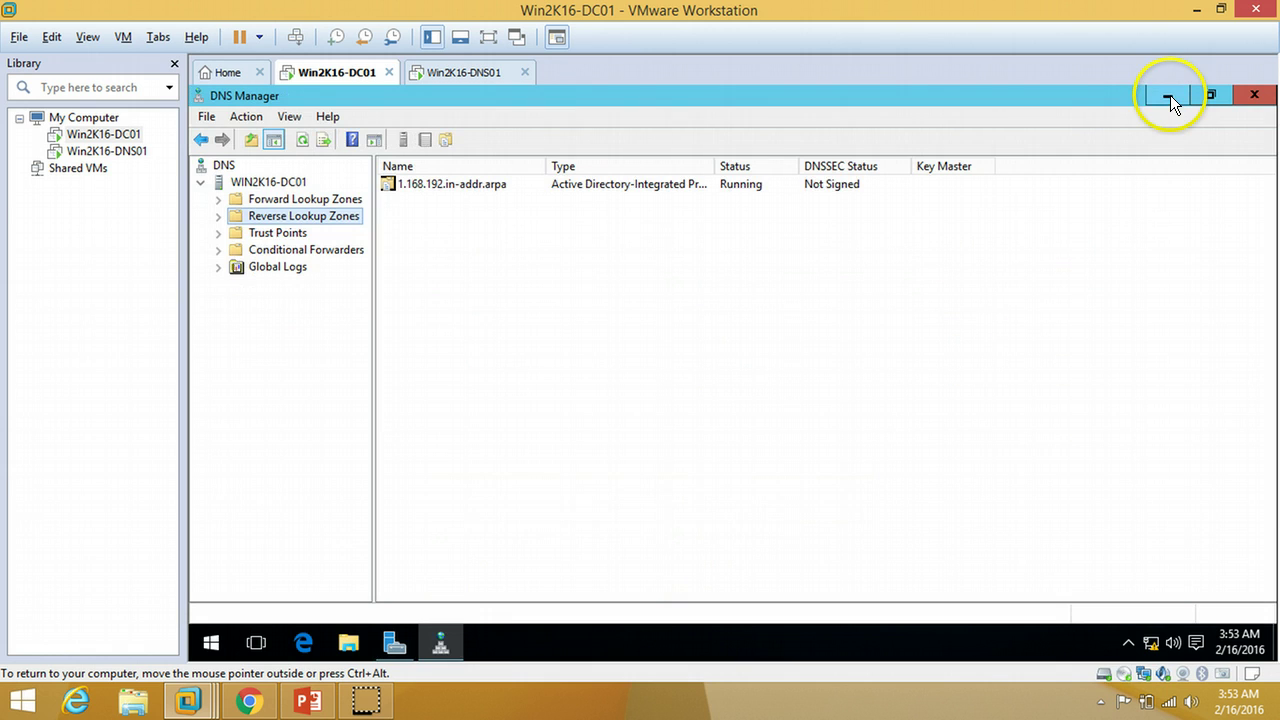
double_click(275, 218)
double_click(297, 182)
double_click(297, 182)
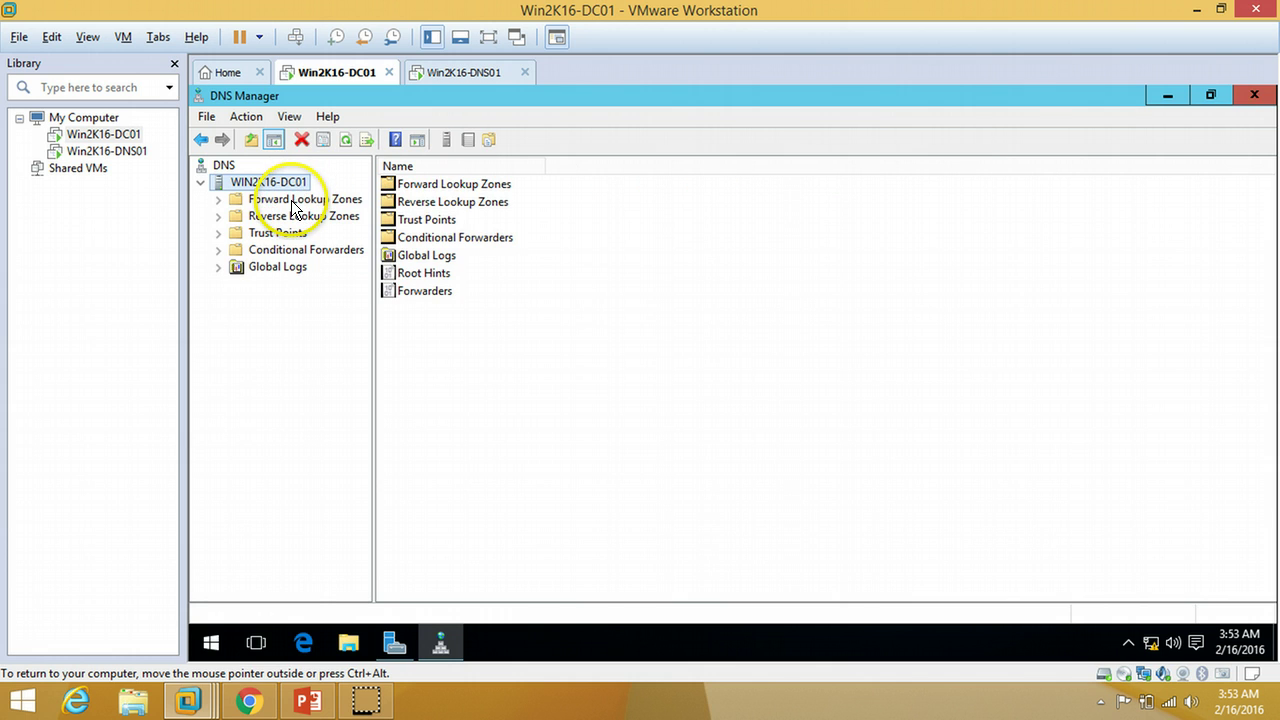
double_click(293, 200)
left_click(295, 234)
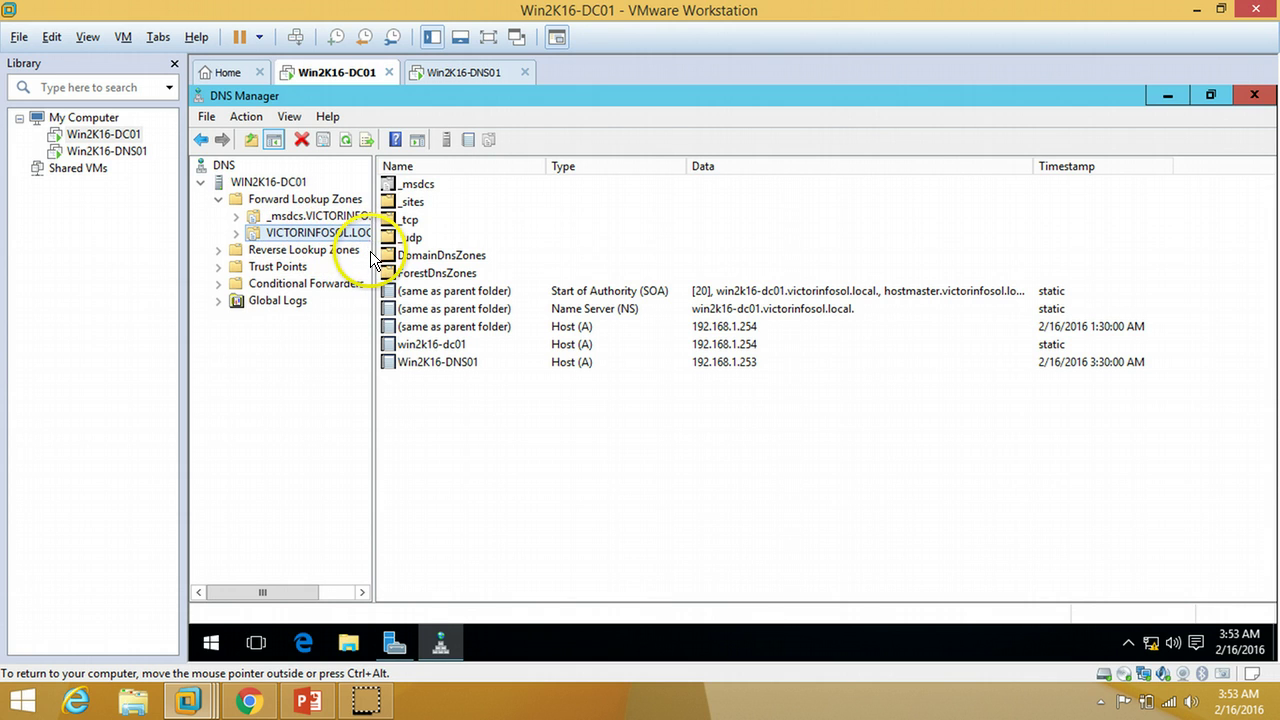
left_click_drag(374, 240, 483, 255)
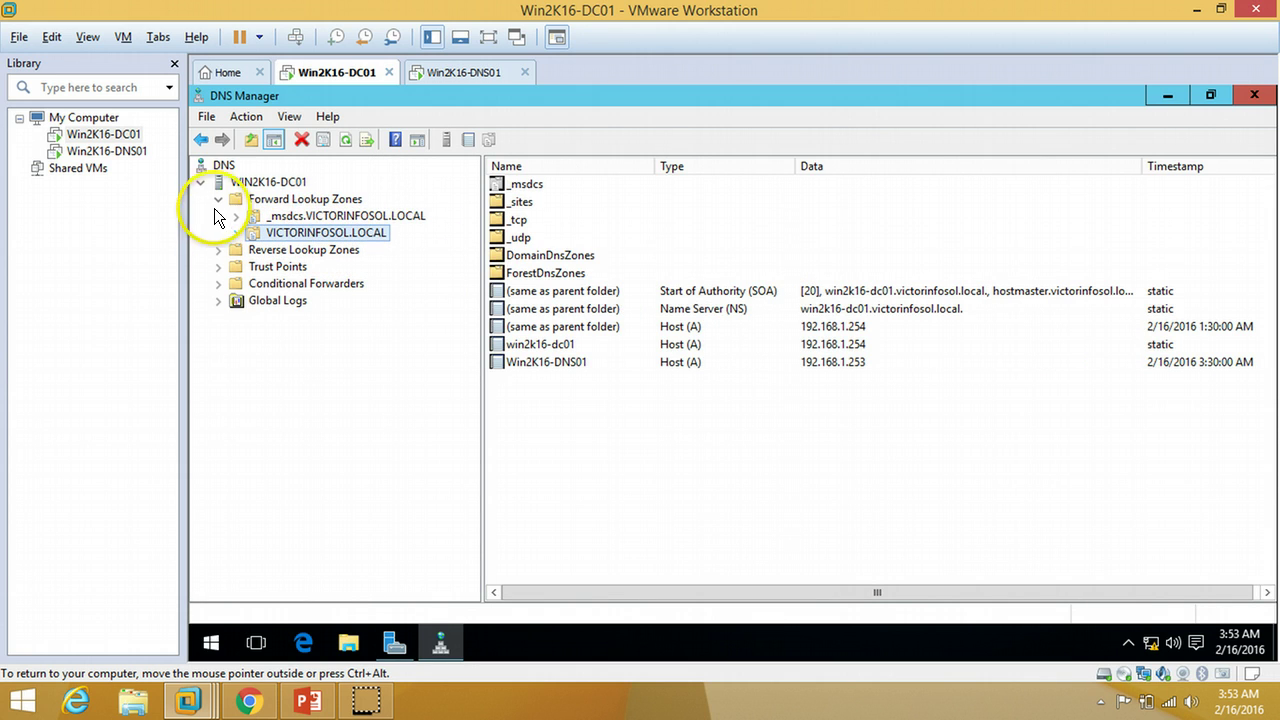
In VICTORINFOSOL.LOCAL properties, enable zone transfers restricted to only the following servers
right_click(343, 237)
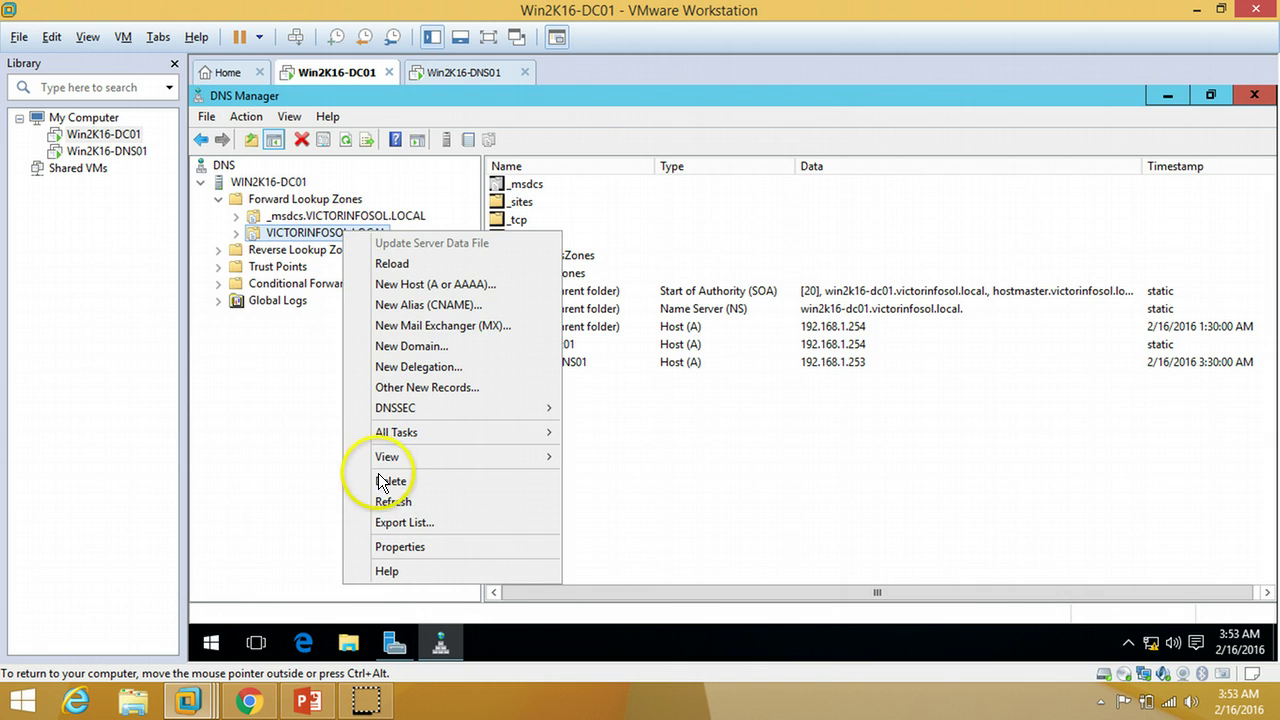
left_click(398, 546)
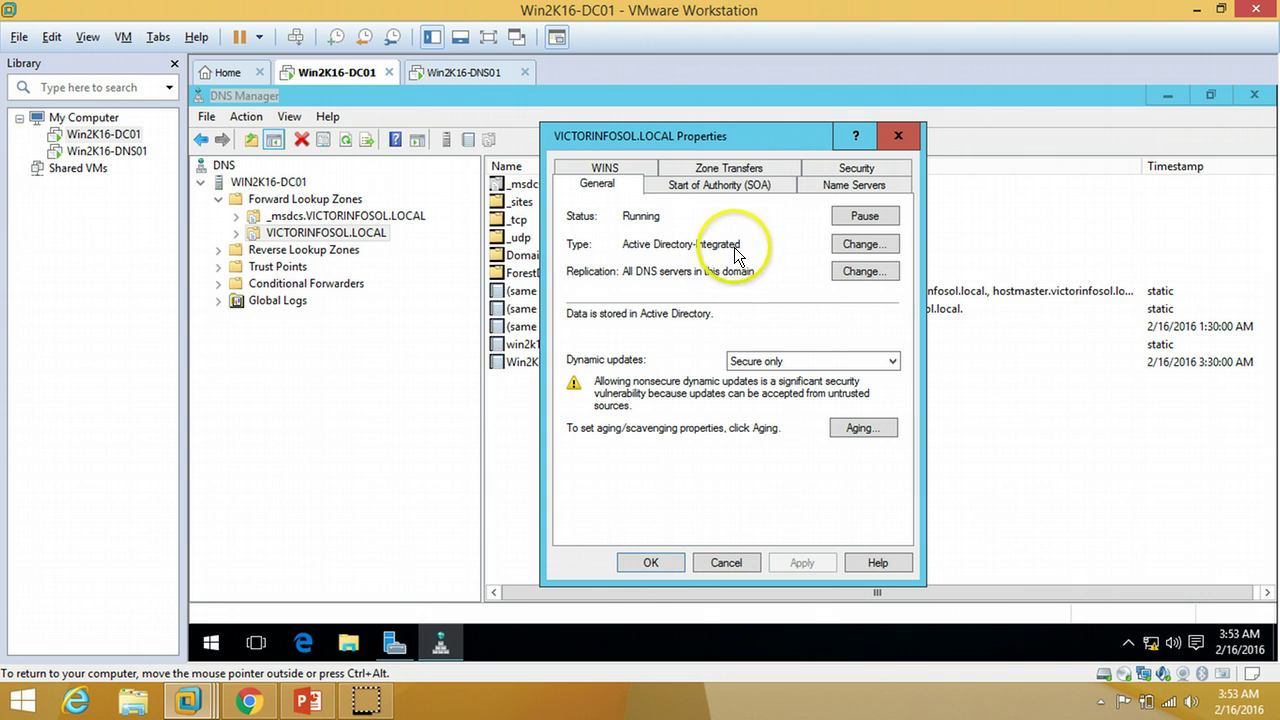
left_click(746, 171)
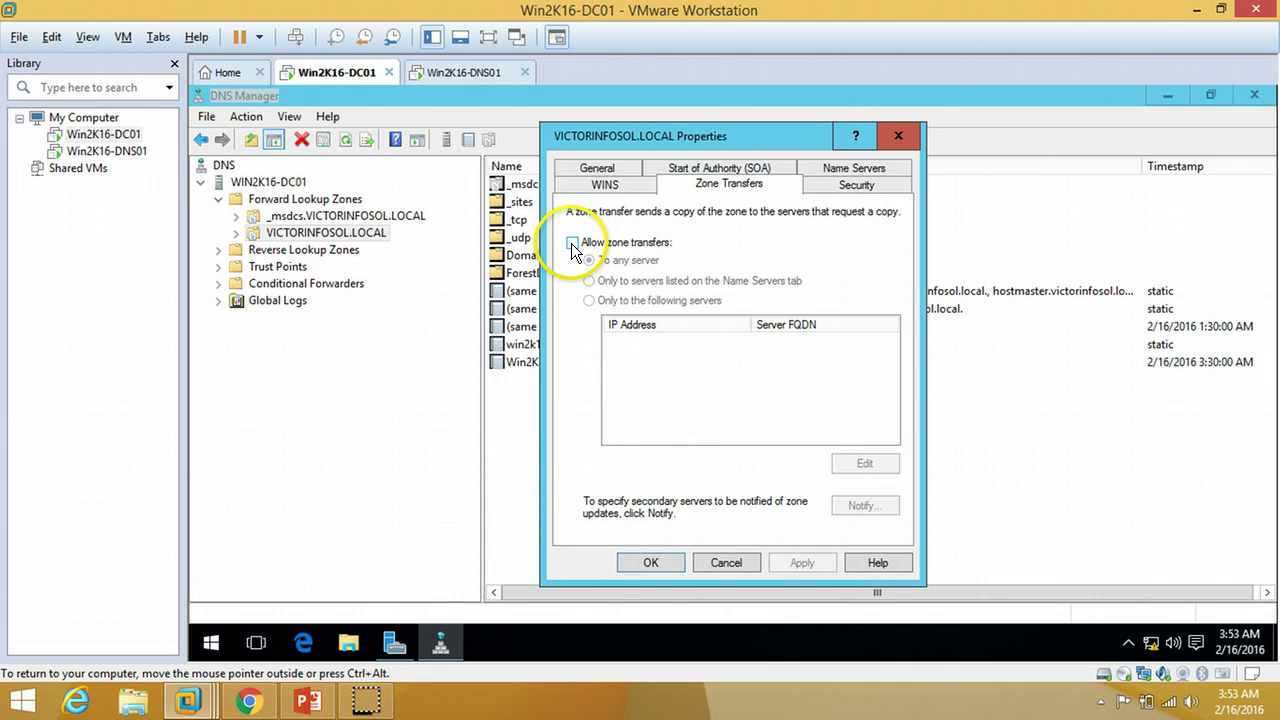
left_click(572, 243)
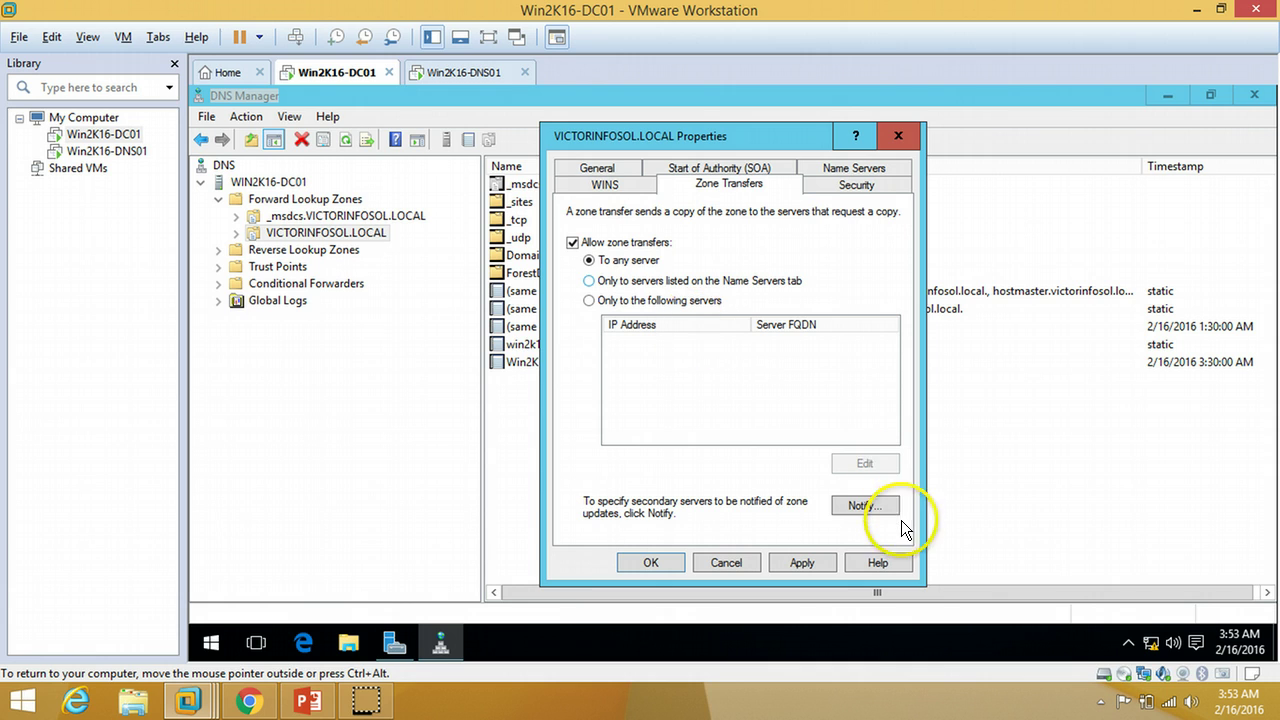
left_click(590, 281)
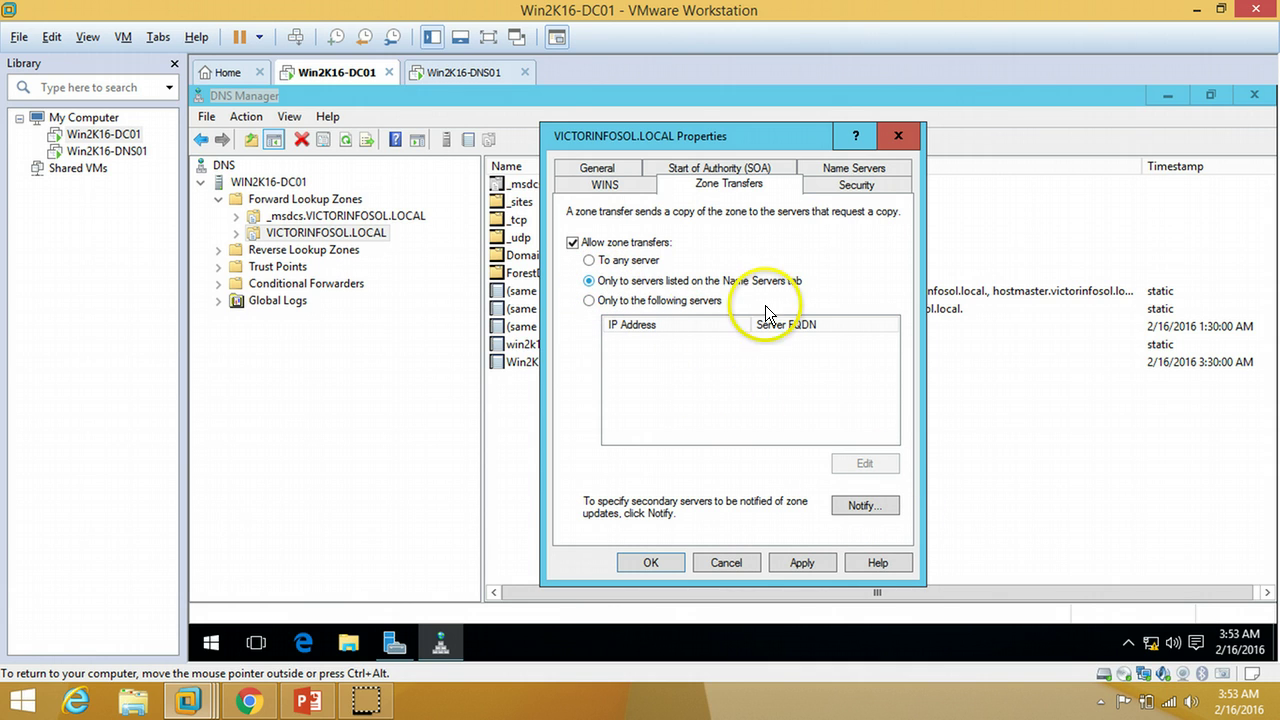
left_click(853, 168)
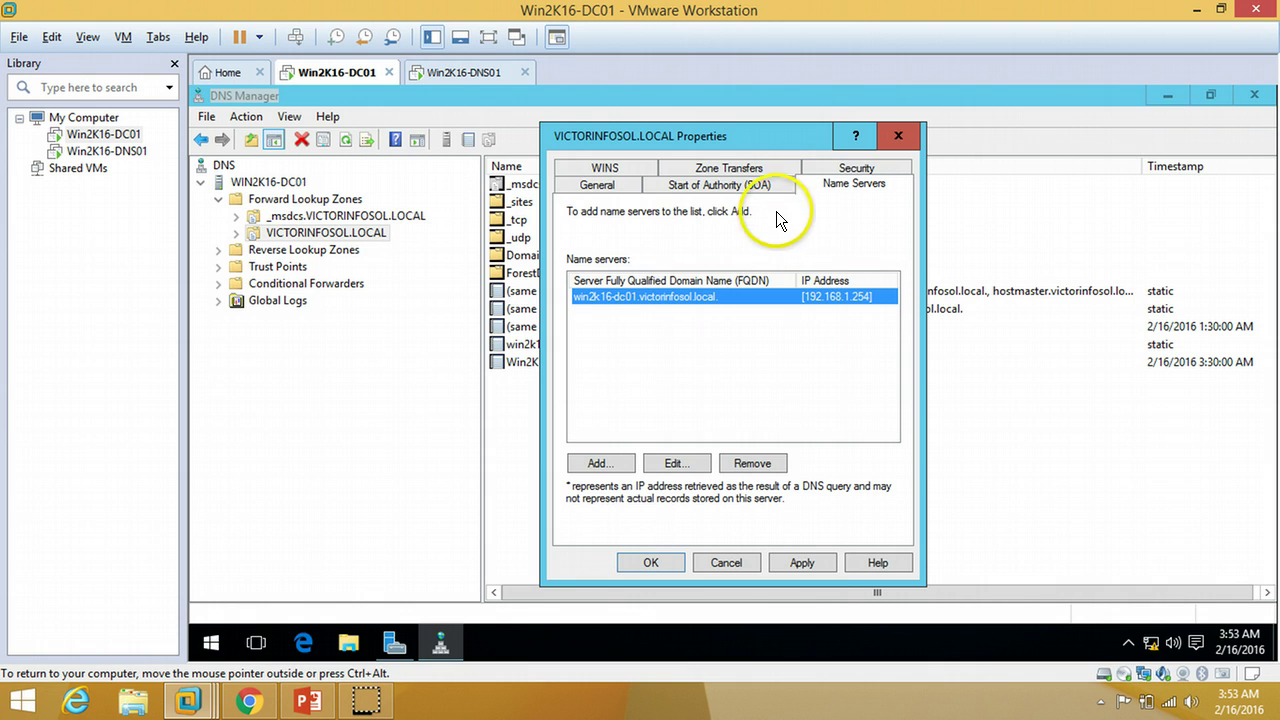
left_click(760, 170)
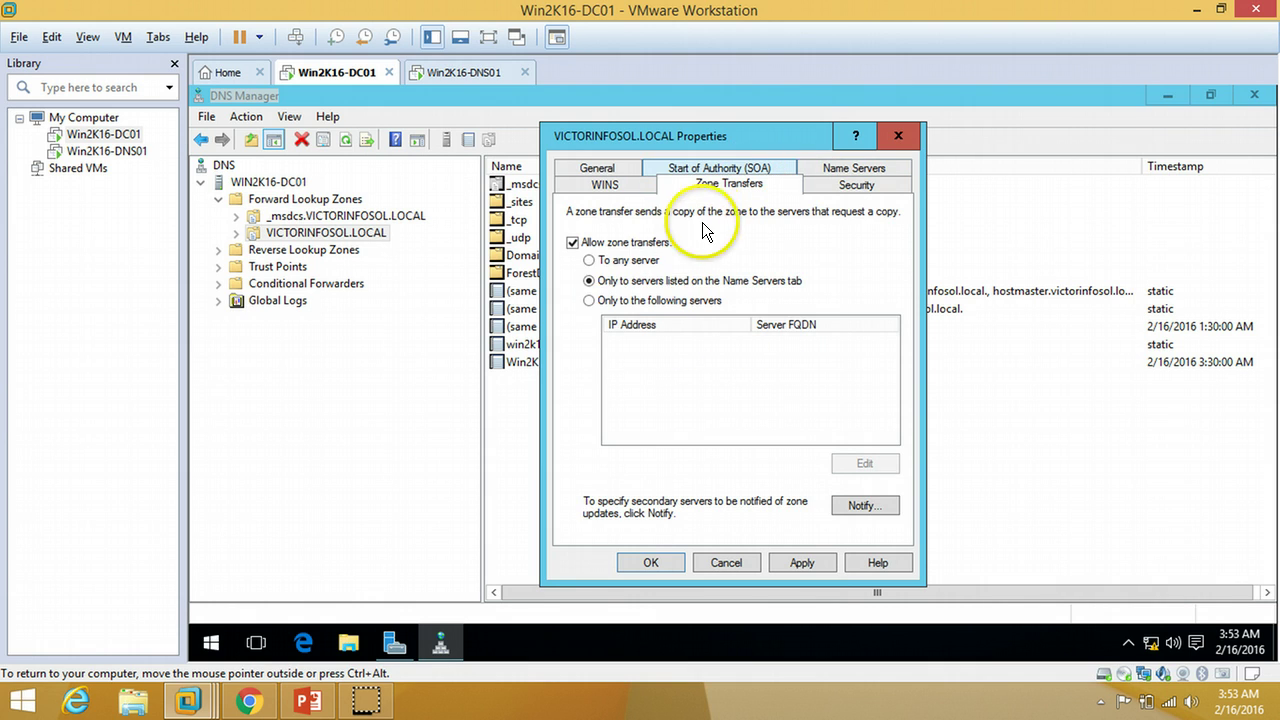
left_click(590, 301)
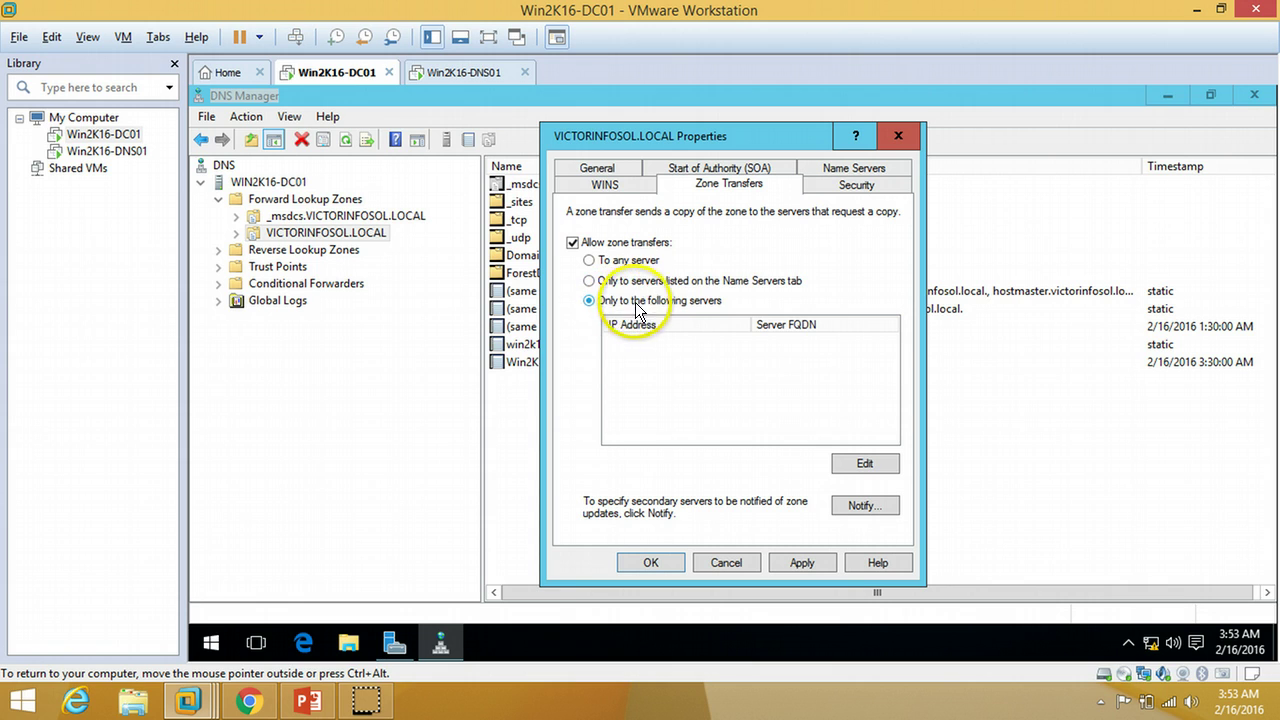
Add 192.168.1.253 to the allowed transfer servers list, then cancel that list
left_click(864, 464)
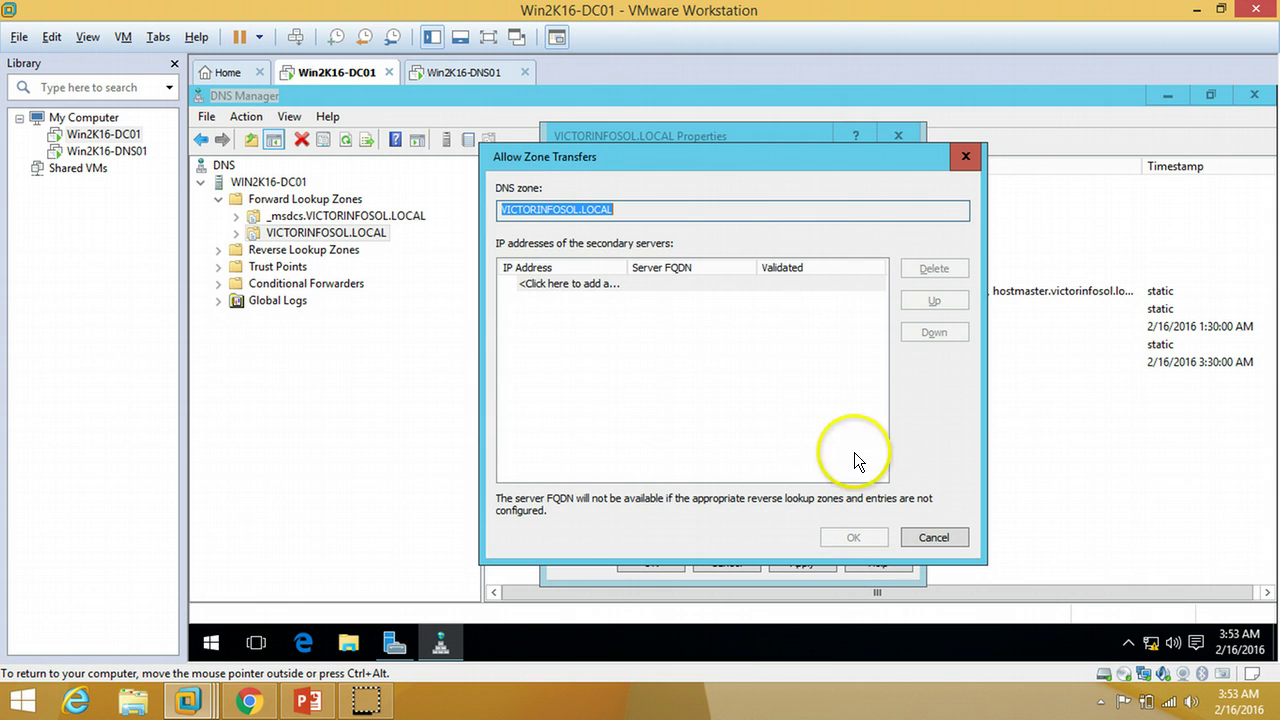
left_click(584, 284)
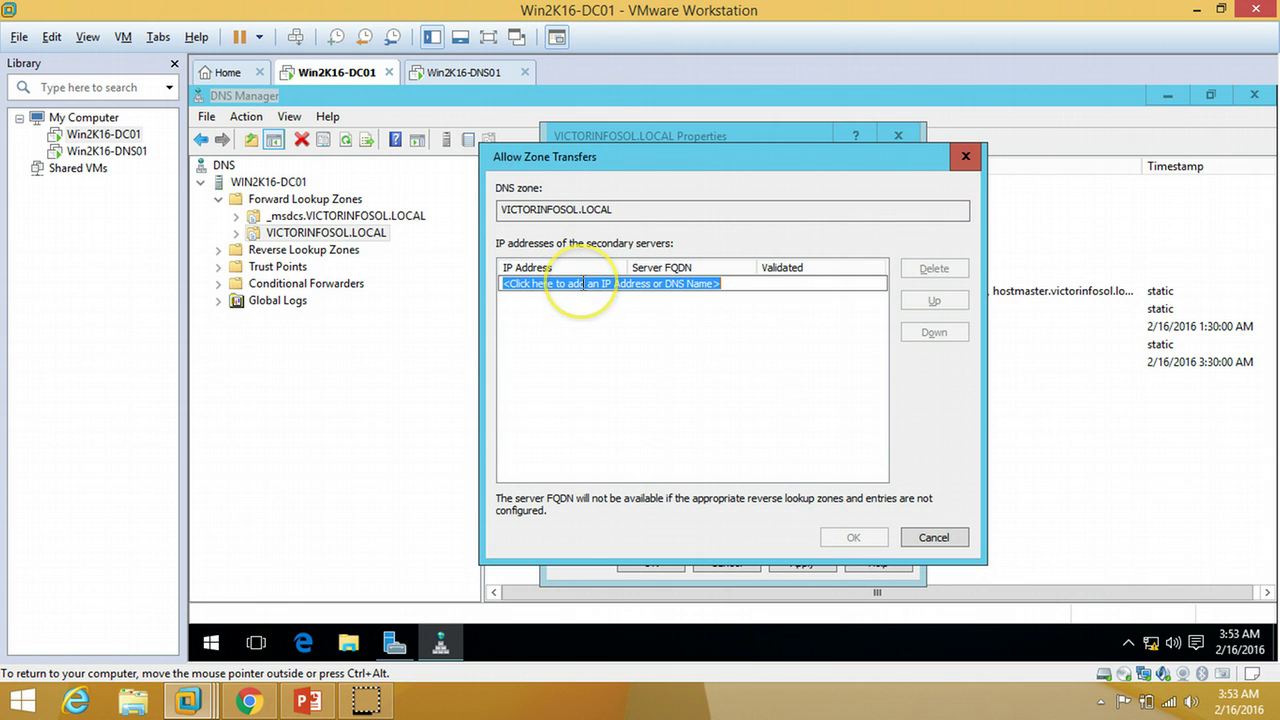
type("1")
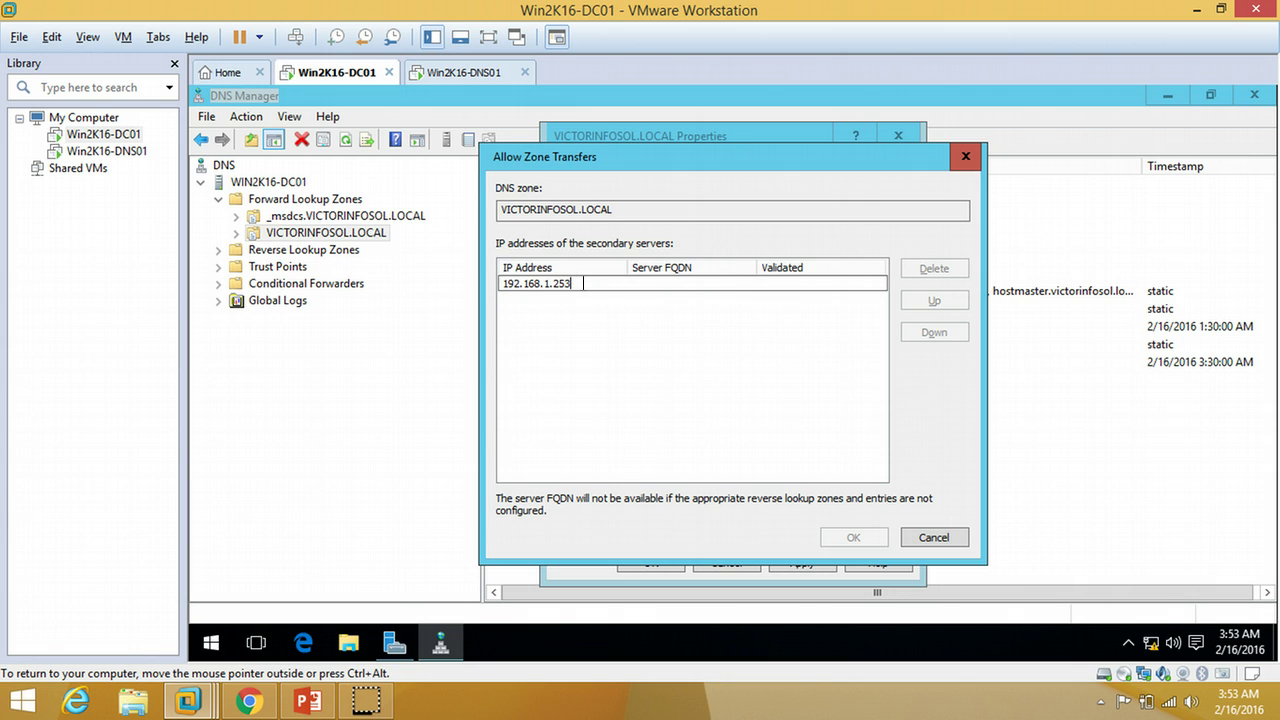
type("92.168.1.253")
key("Return")
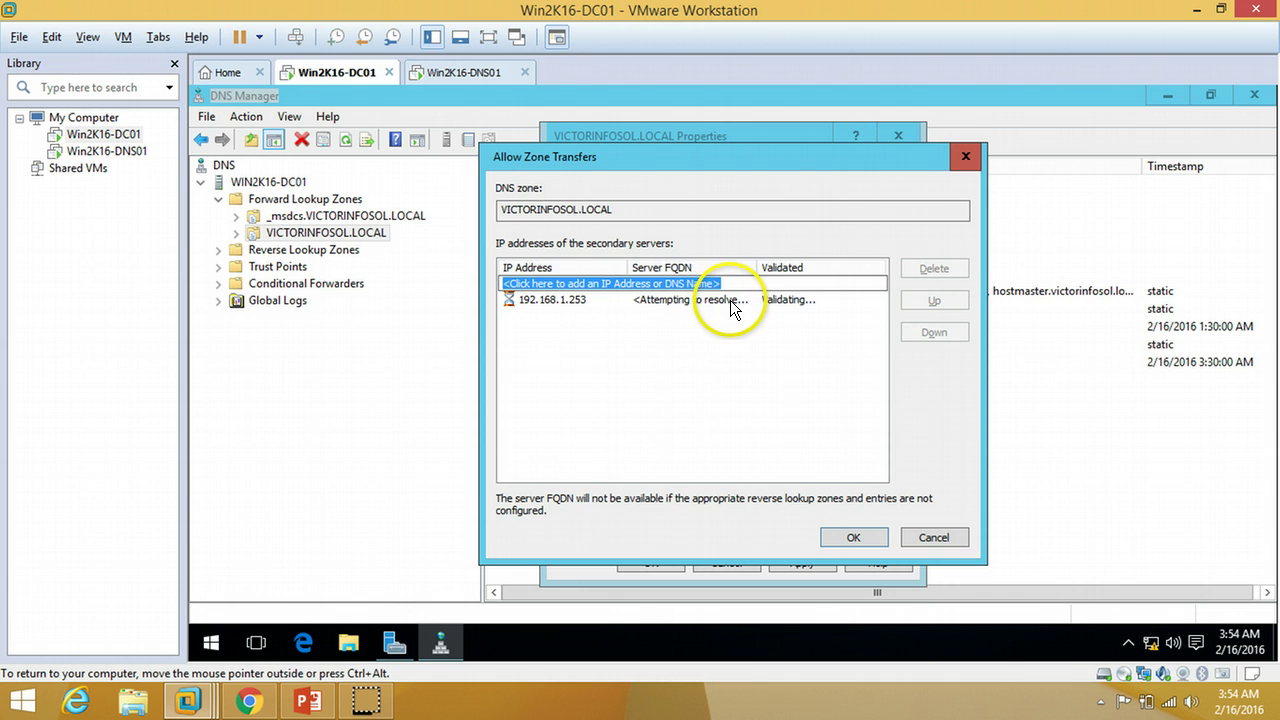
left_click(462, 72)
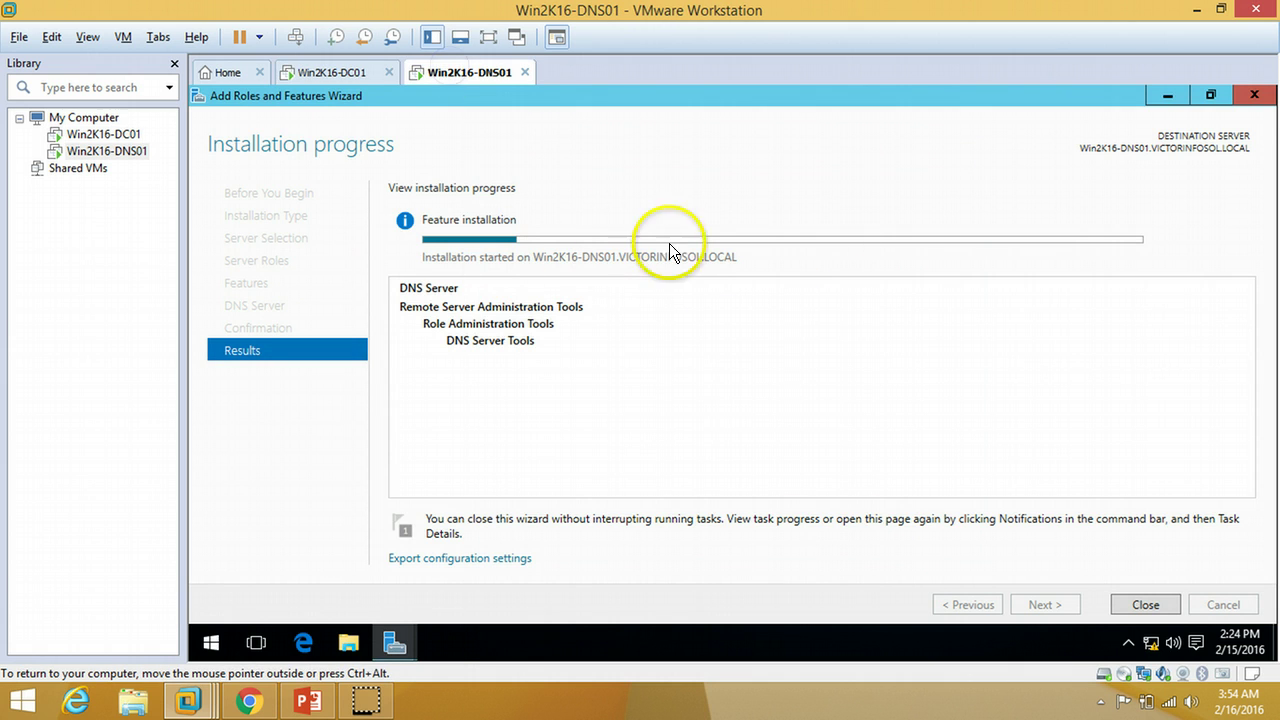
left_click(333, 72)
left_click(744, 301)
left_click(930, 537)
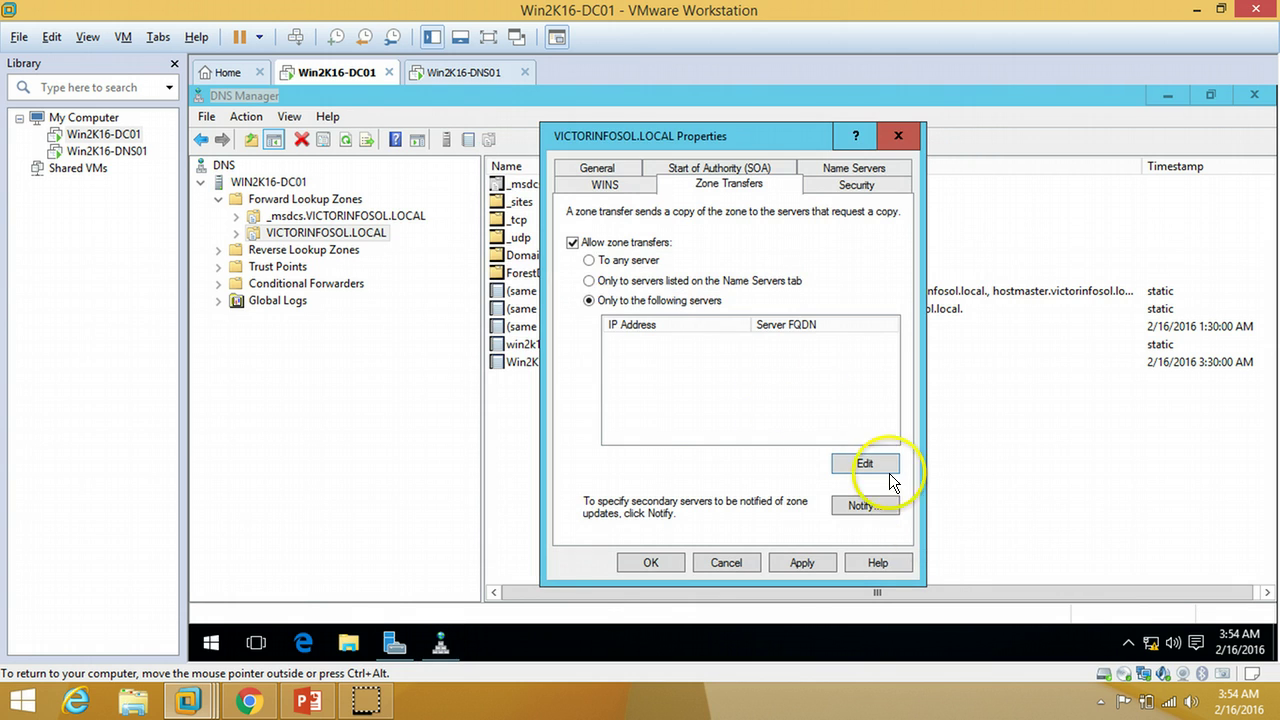
Set zone transfers to any server, apply, and close the zone properties
left_click(593, 261)
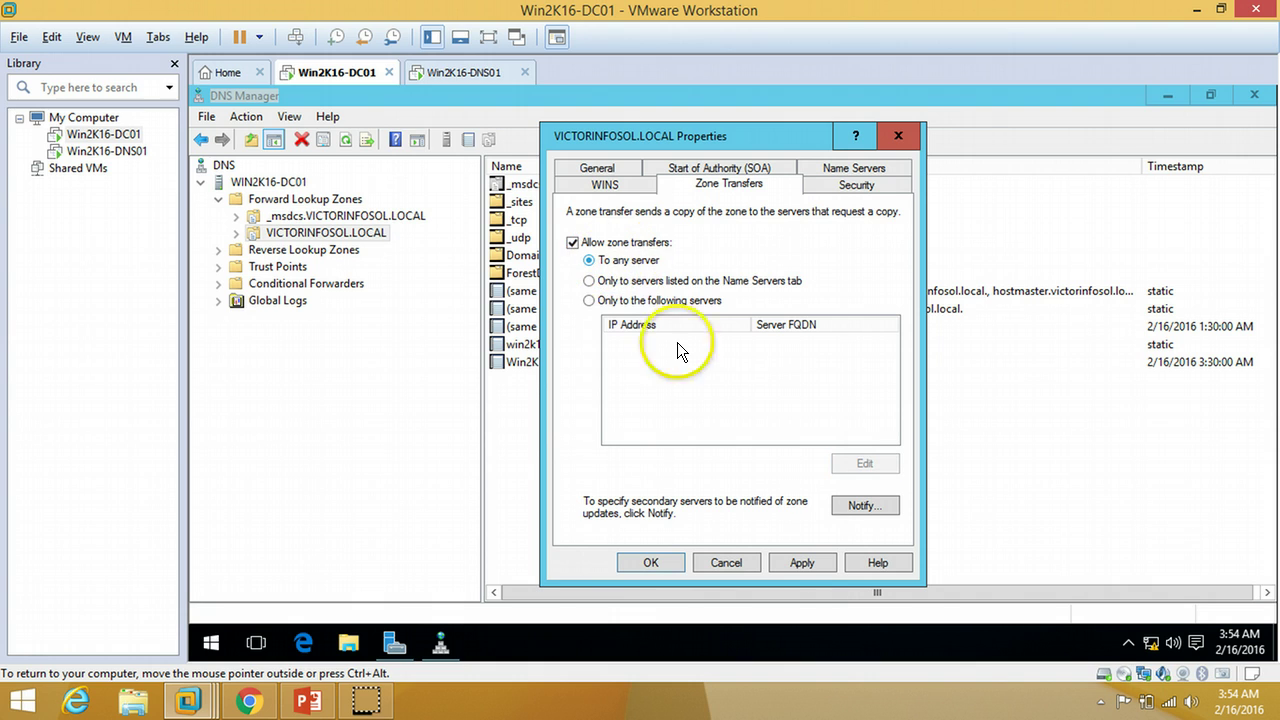
left_click(808, 566)
left_click(673, 565)
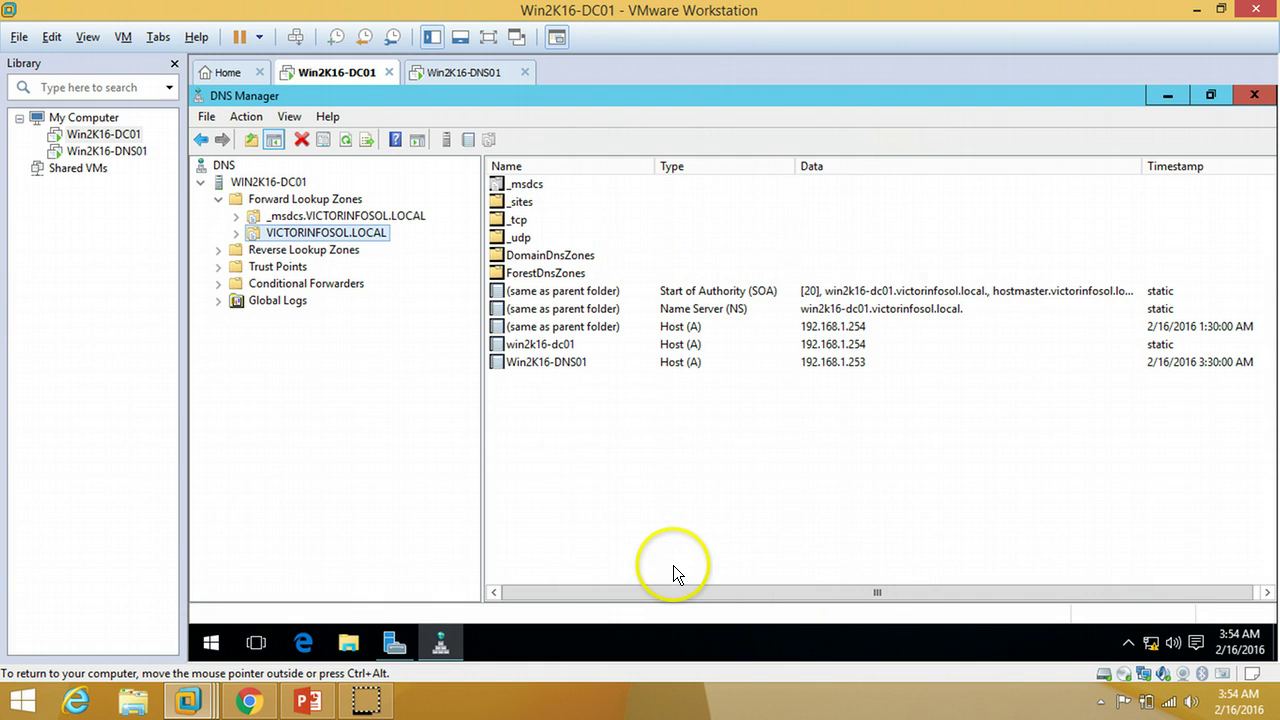
Open properties of the 1.168.192.in-addr.arpa reverse lookup zone
left_click(280, 252)
double_click(278, 250)
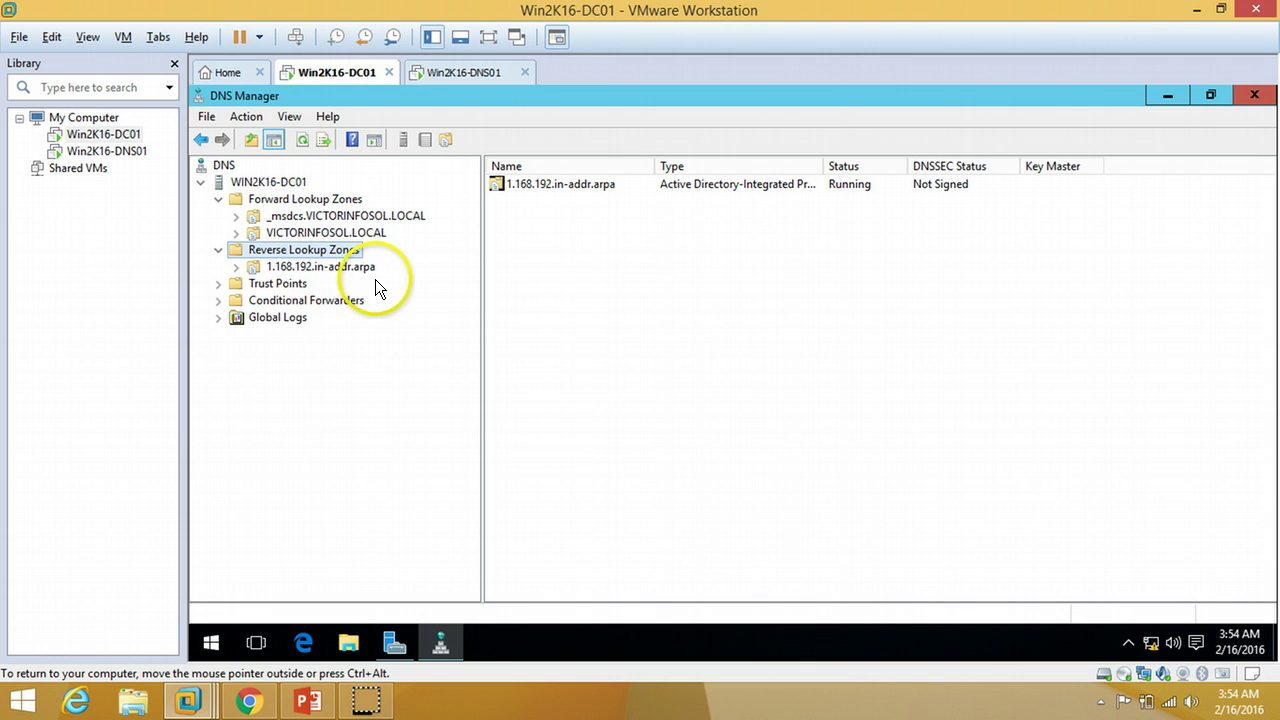
left_click(348, 265)
right_click(351, 267)
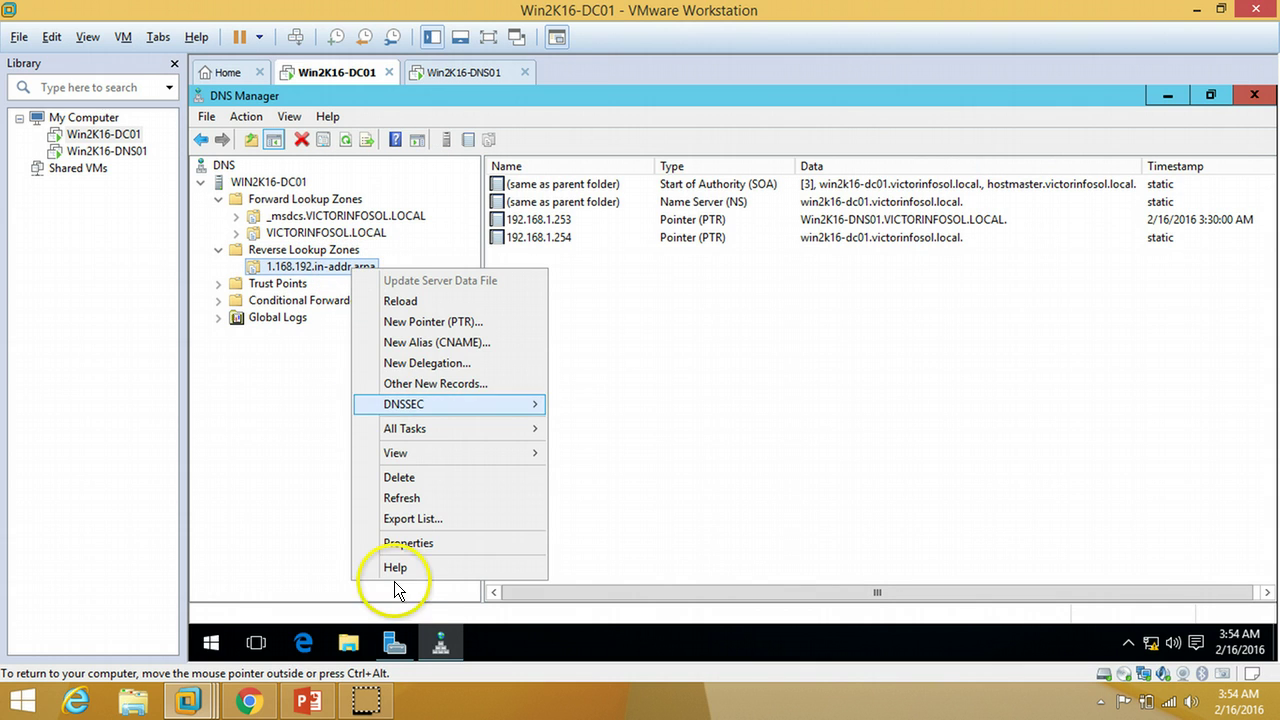
left_click(416, 544)
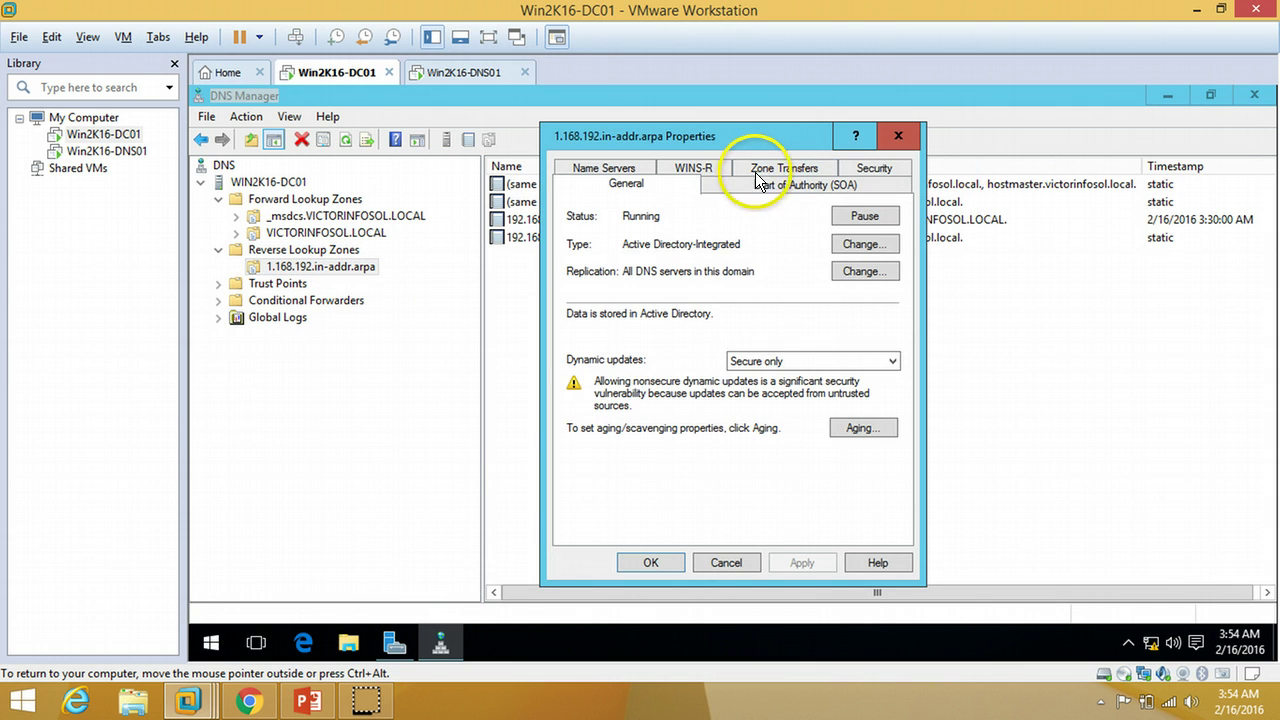
Allow the reverse zone's transfers to any server, then return to Win2K16-DNS01
left_click(770, 168)
left_click(572, 242)
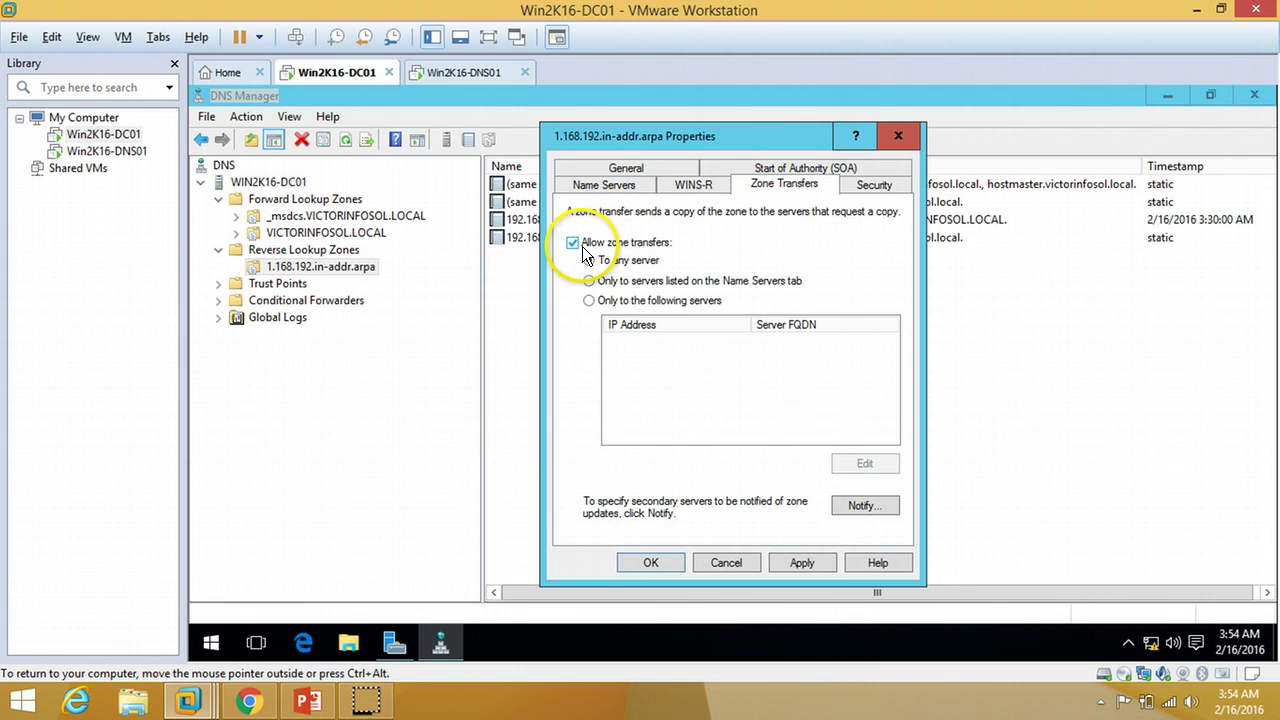
left_click(803, 563)
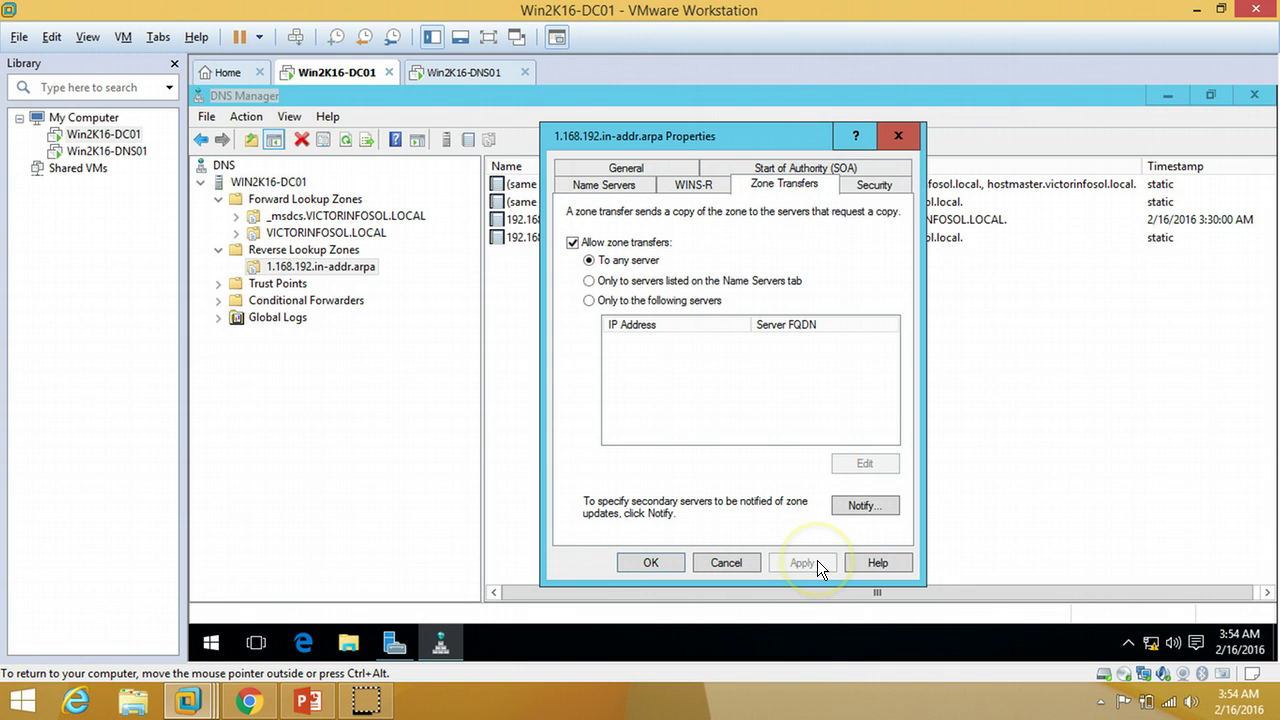
left_click(614, 284)
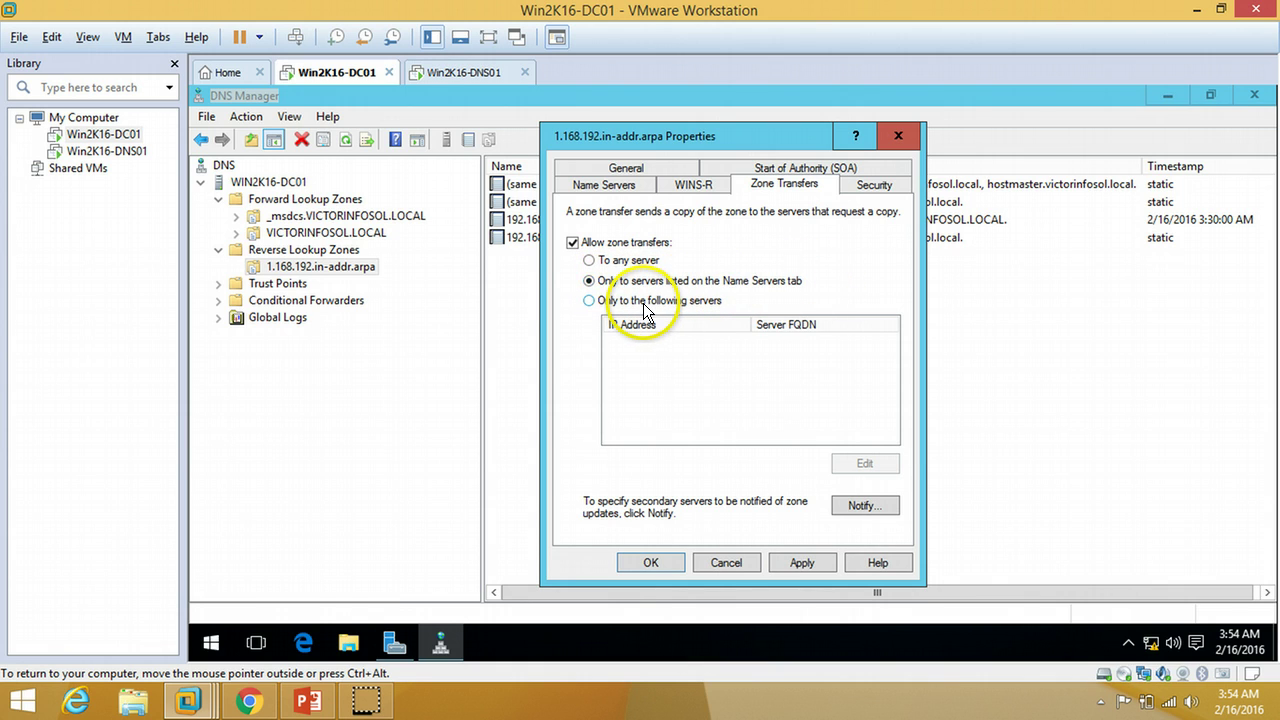
left_click(590, 300)
left_click(625, 260)
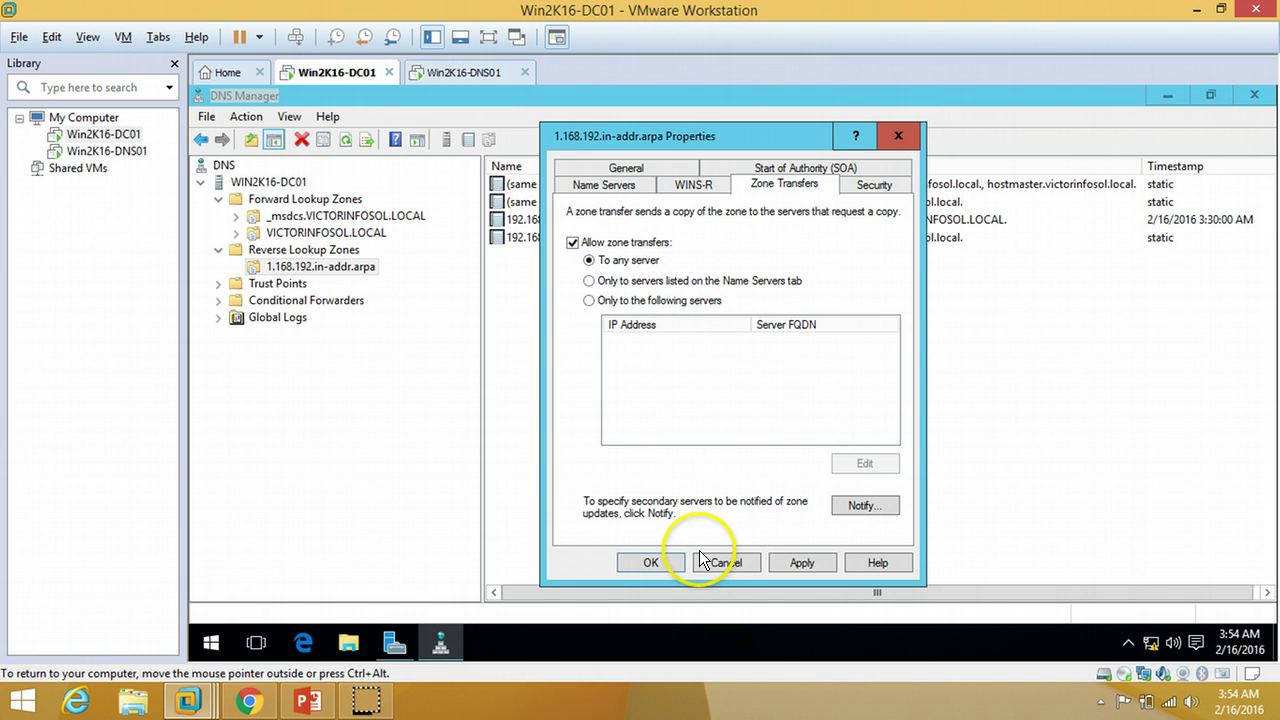
left_click(652, 563)
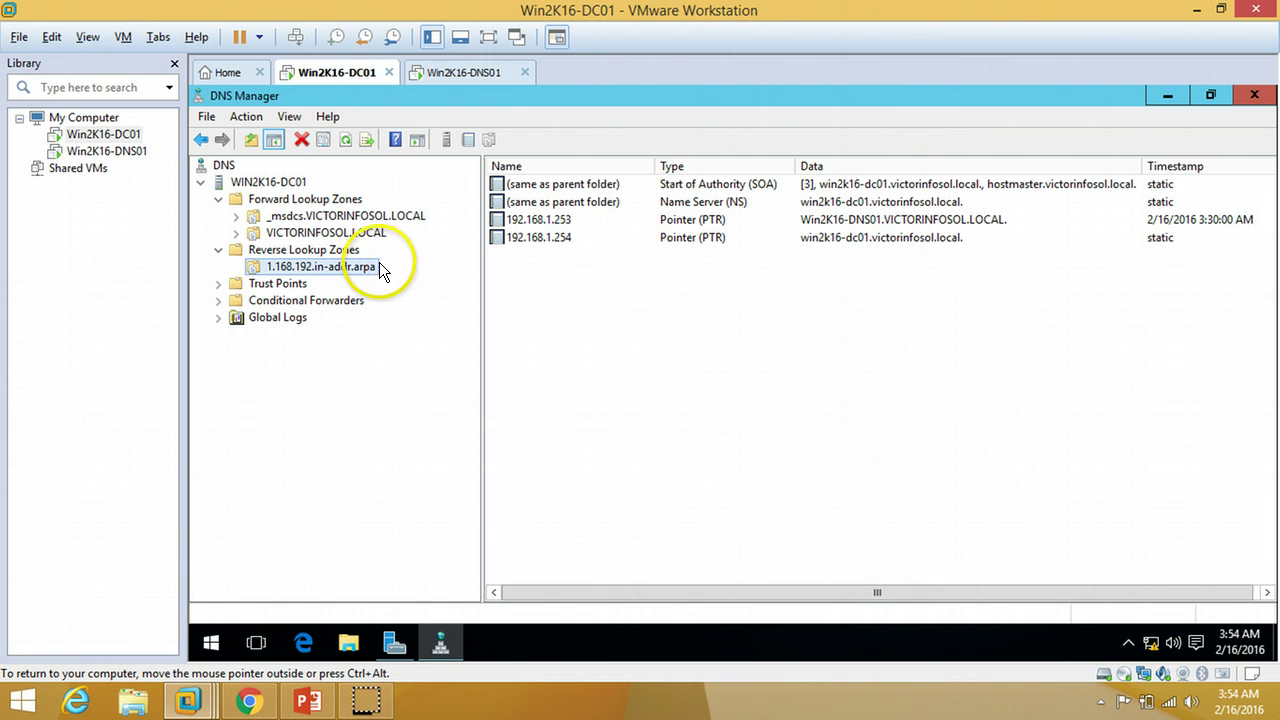
left_click(305, 199)
left_click(463, 72)
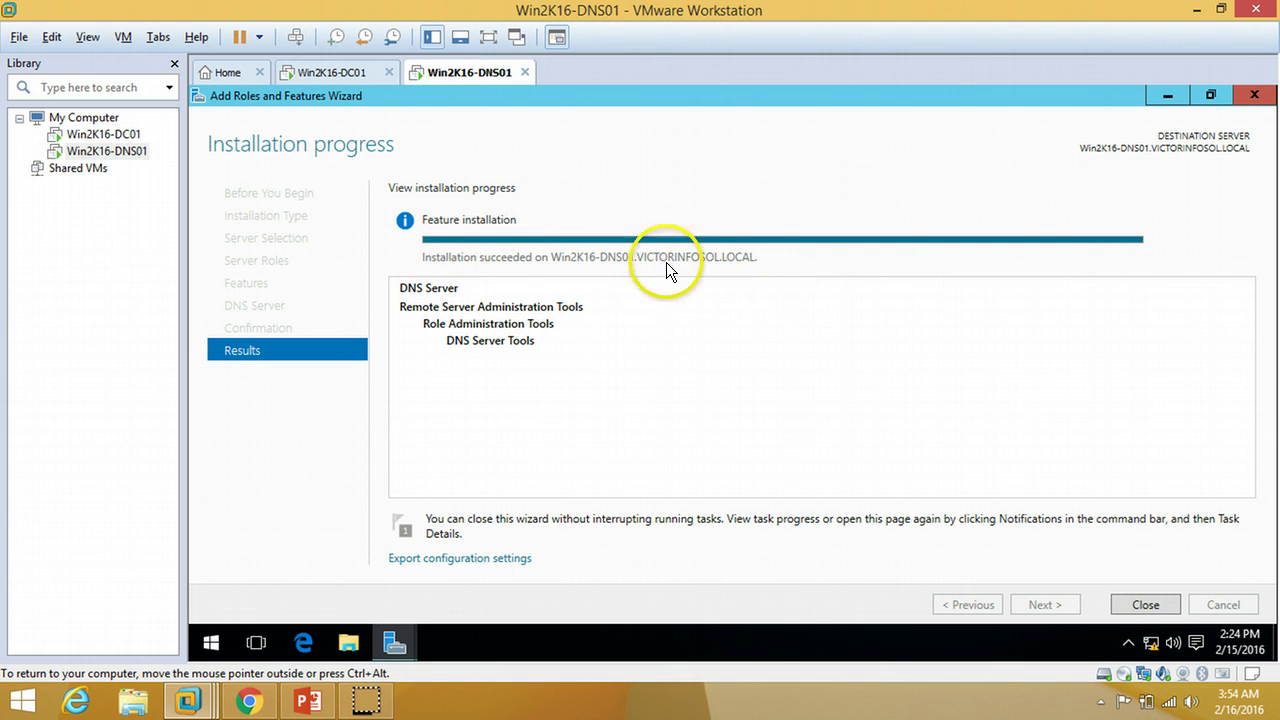
Close the finished DNS Server install wizard, refresh the dashboard and ignore the assertion error
left_click(1146, 605)
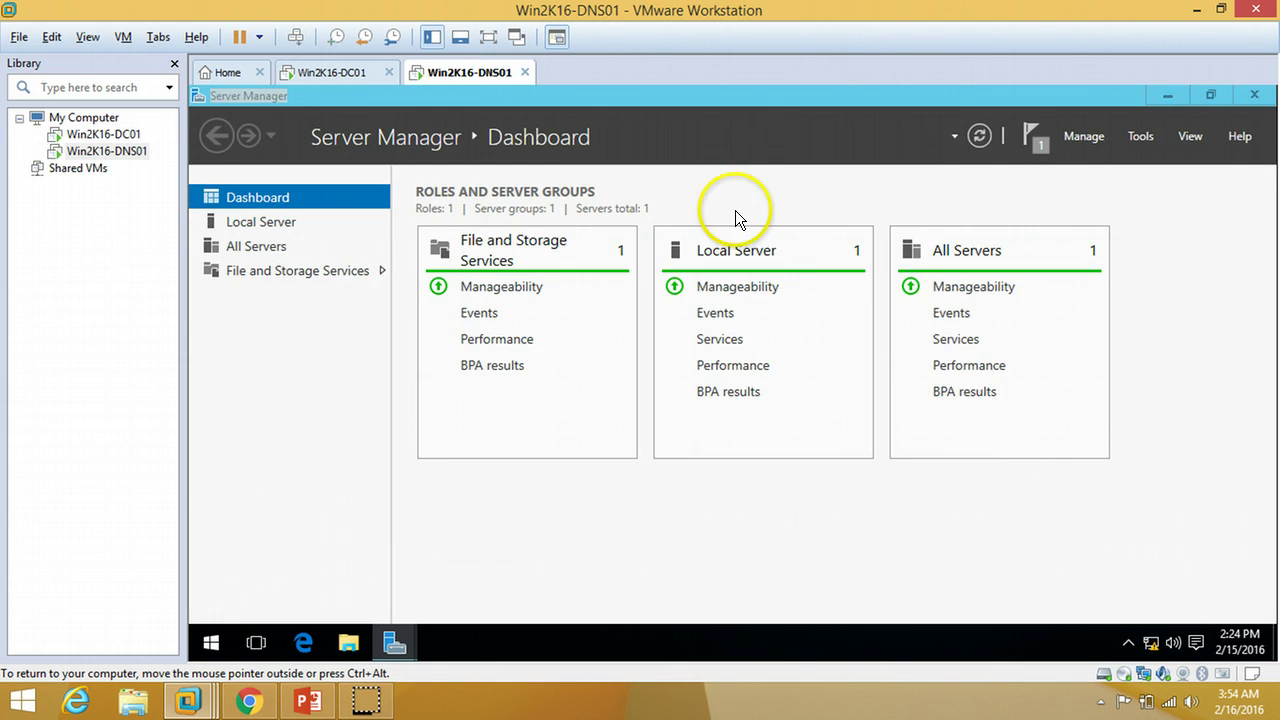
left_click(981, 136)
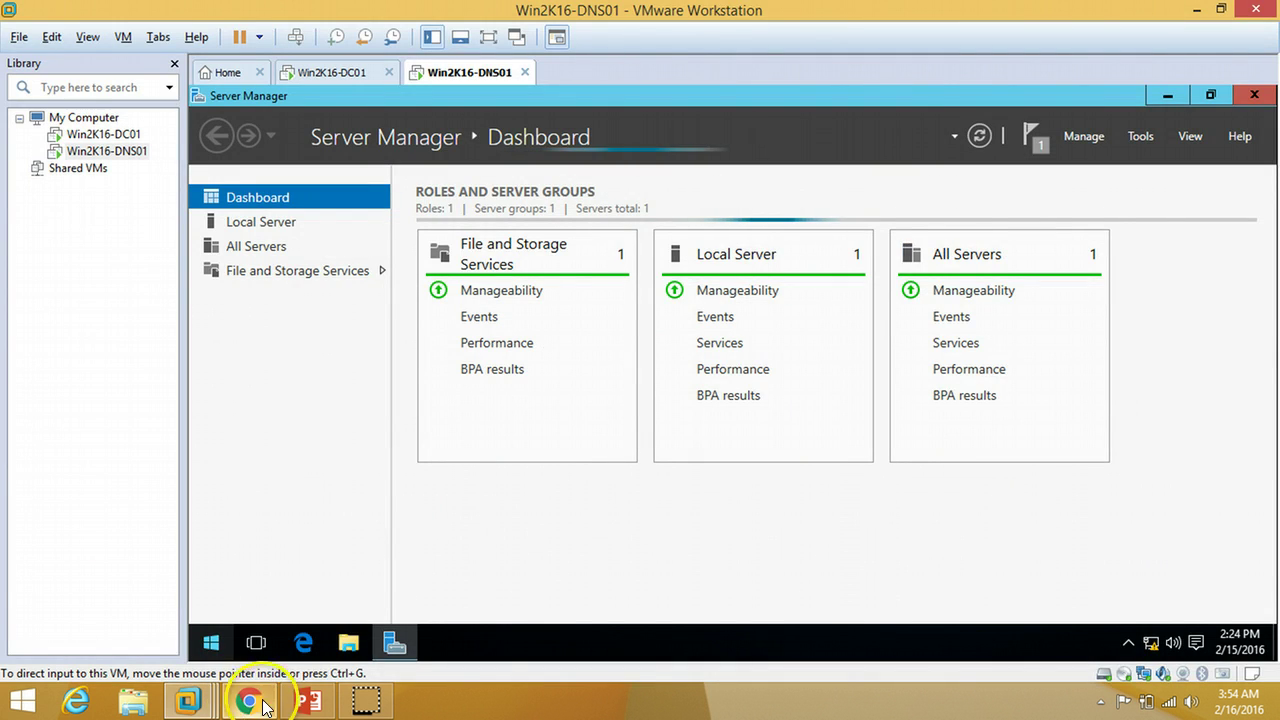
left_click(308, 700)
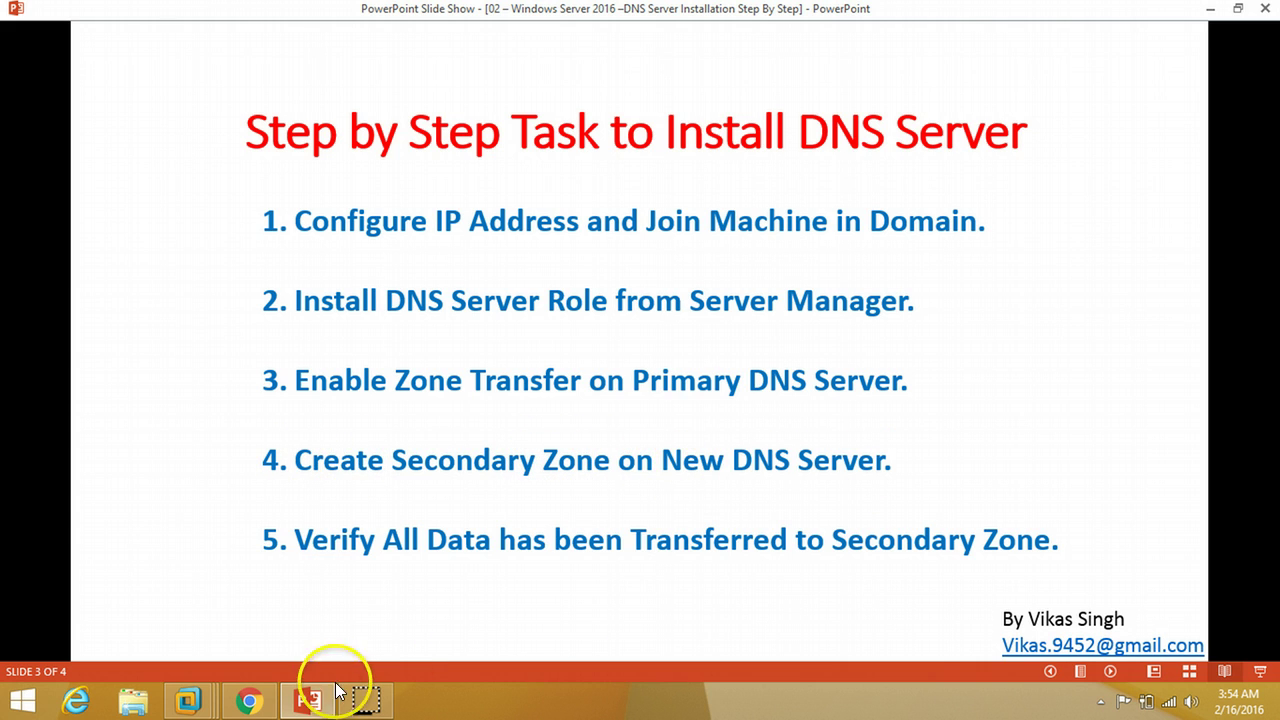
left_click(310, 700)
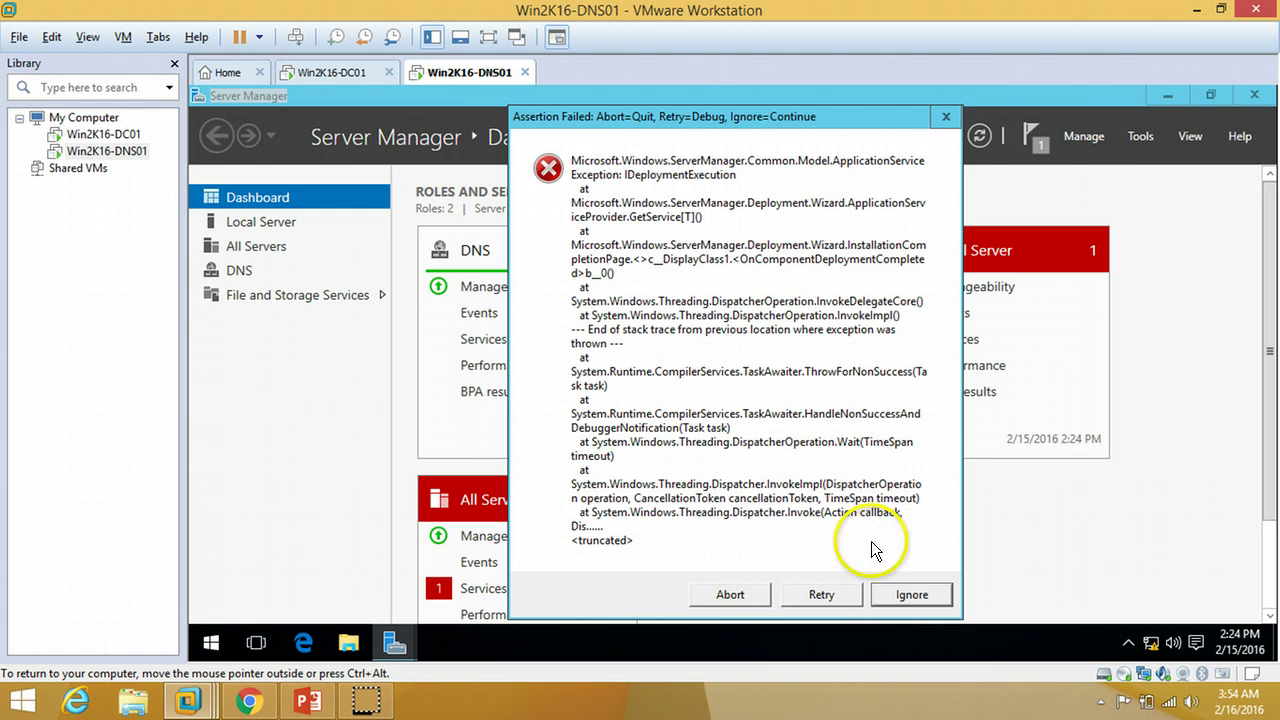
left_click(909, 594)
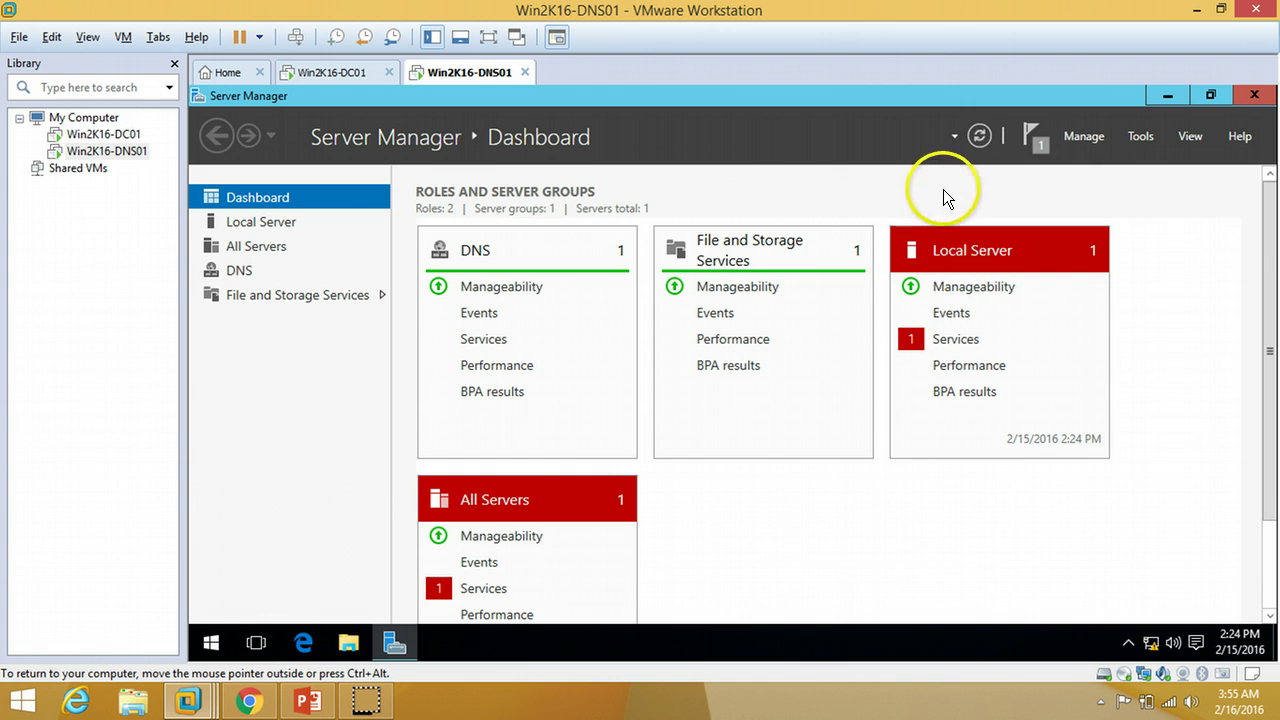
left_click(980, 138)
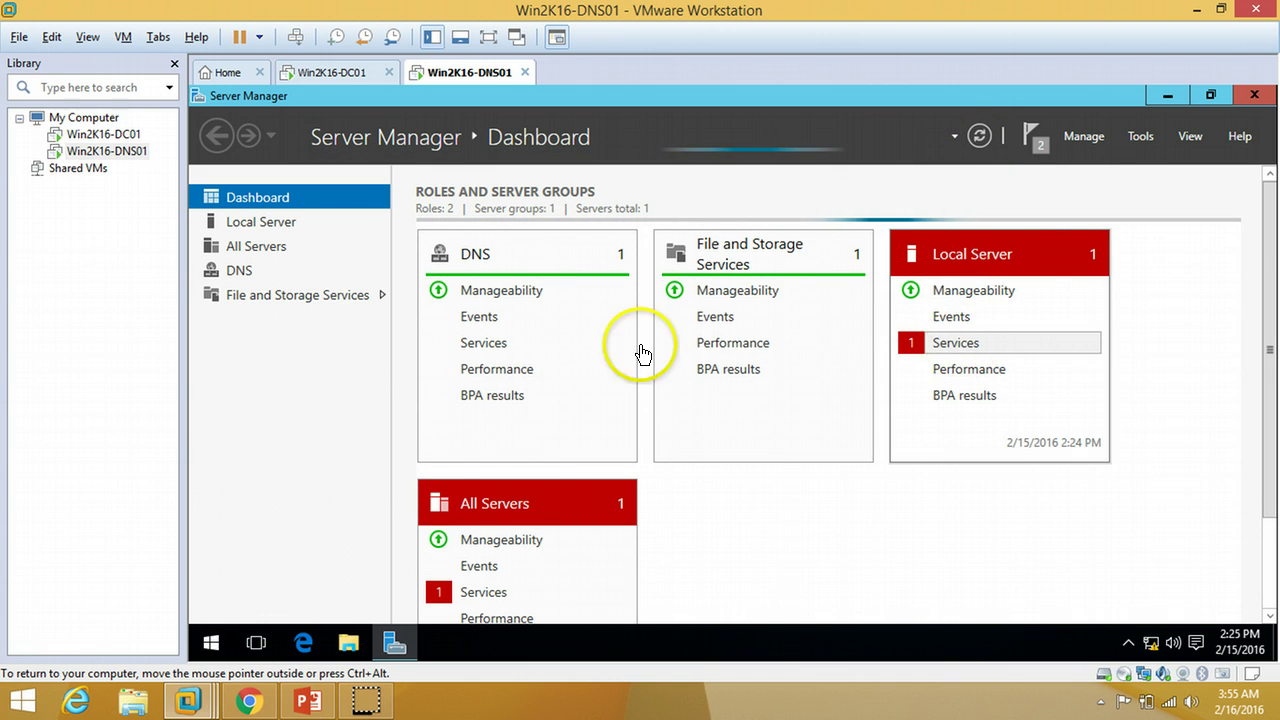
Review the Local Server alert for the stopped Tile Data model server service
left_click(905, 345)
left_click(604, 332)
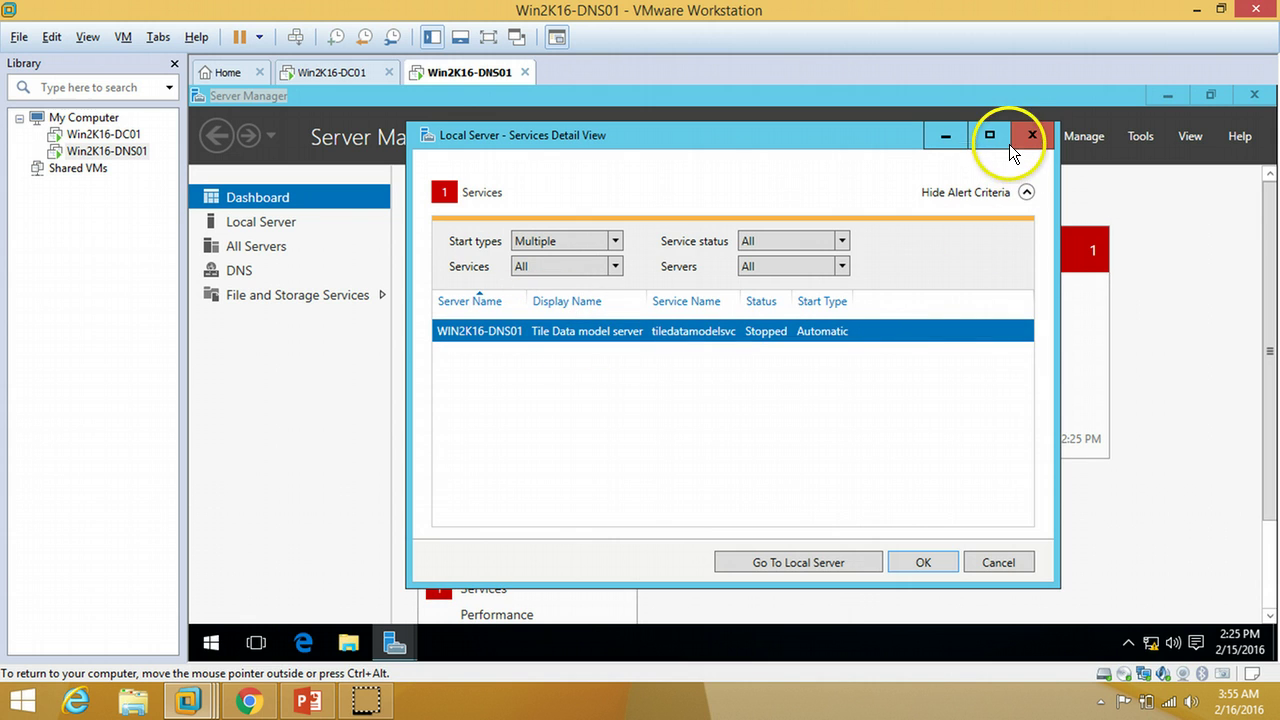
key("Escape")
Start the stopped Tile Data model server service from the Services console
left_click(1139, 136)
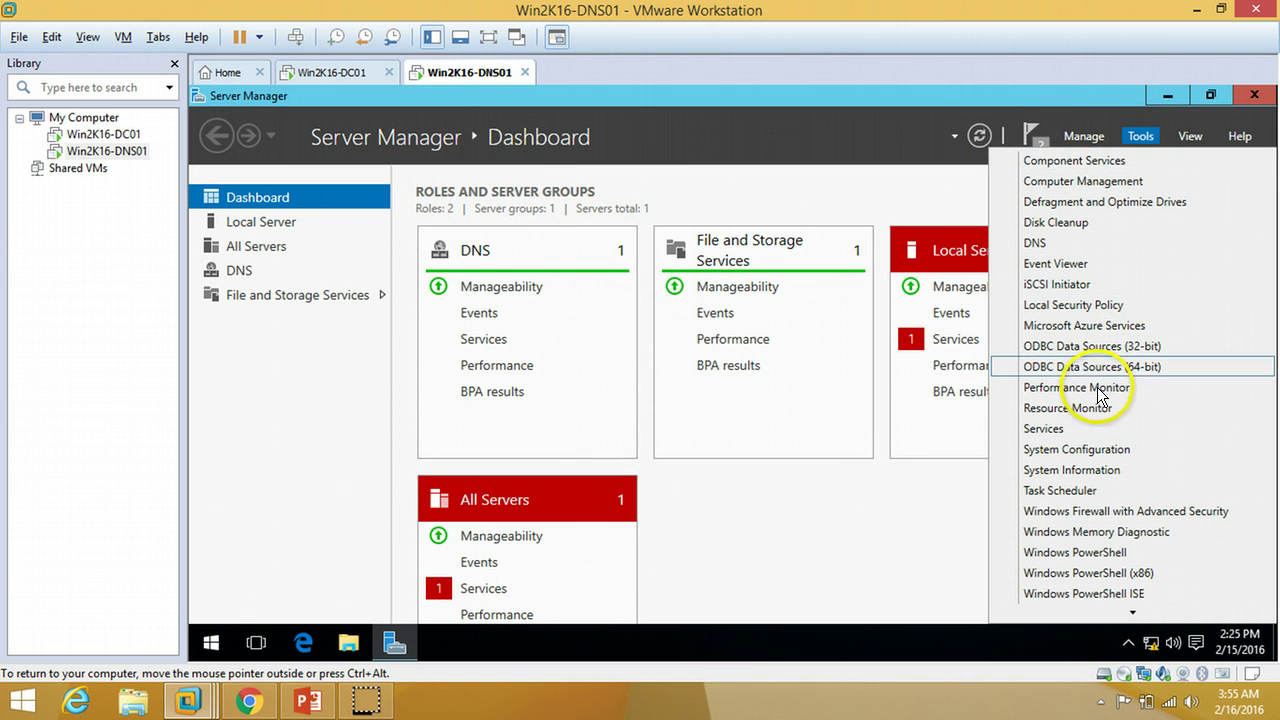
left_click(1080, 428)
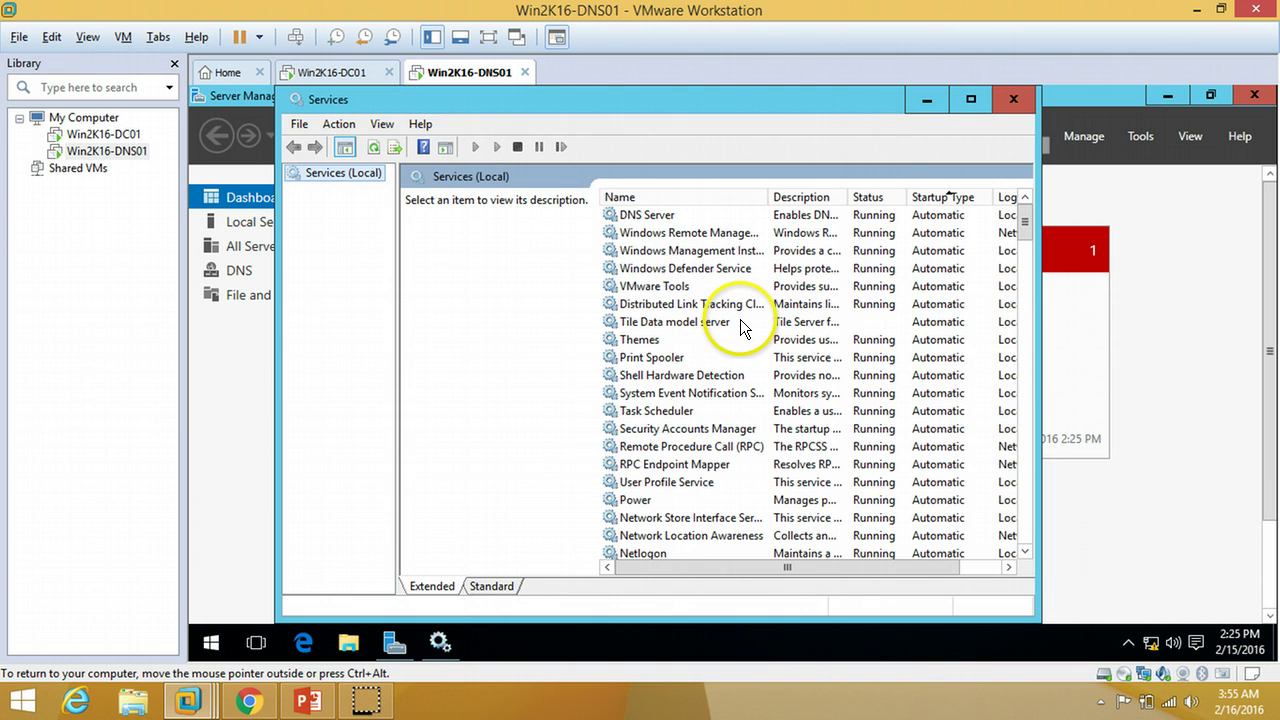
left_click(737, 322)
right_click(735, 319)
left_click(772, 331)
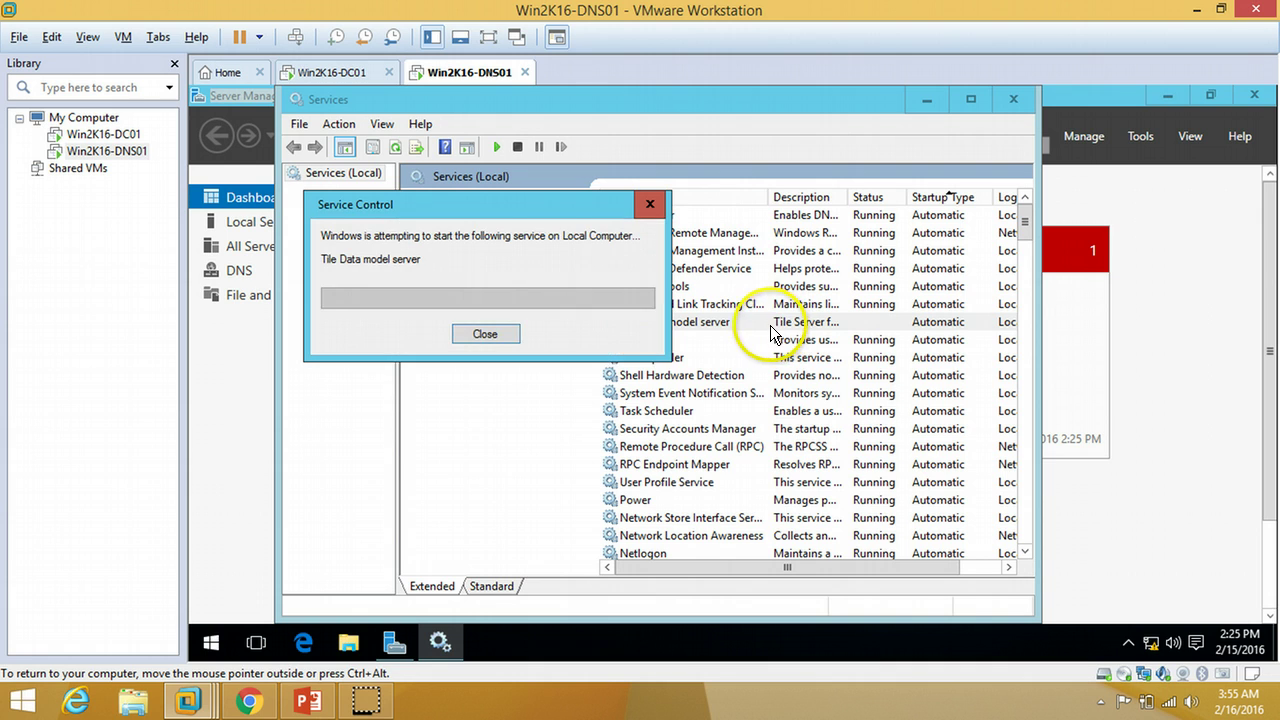
Return to Server Manager and refresh the dashboard to confirm no alerts remain
left_click(927, 99)
left_click(976, 143)
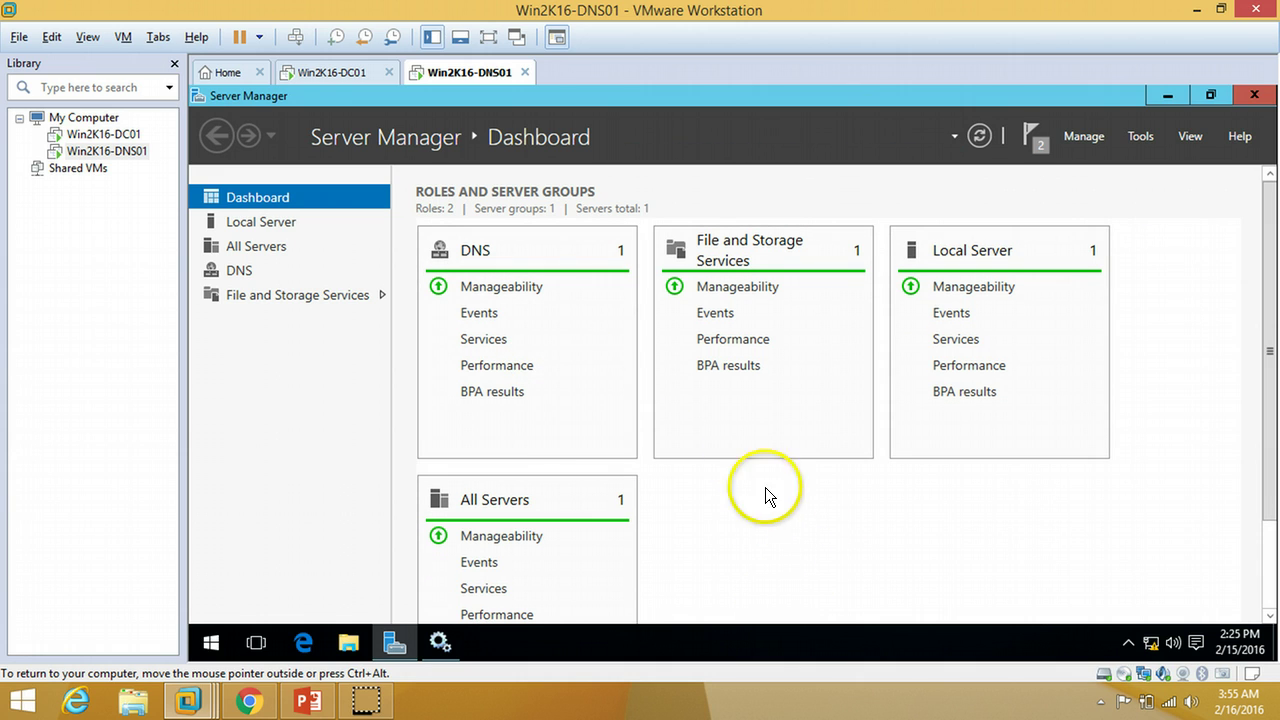
left_click(1136, 138)
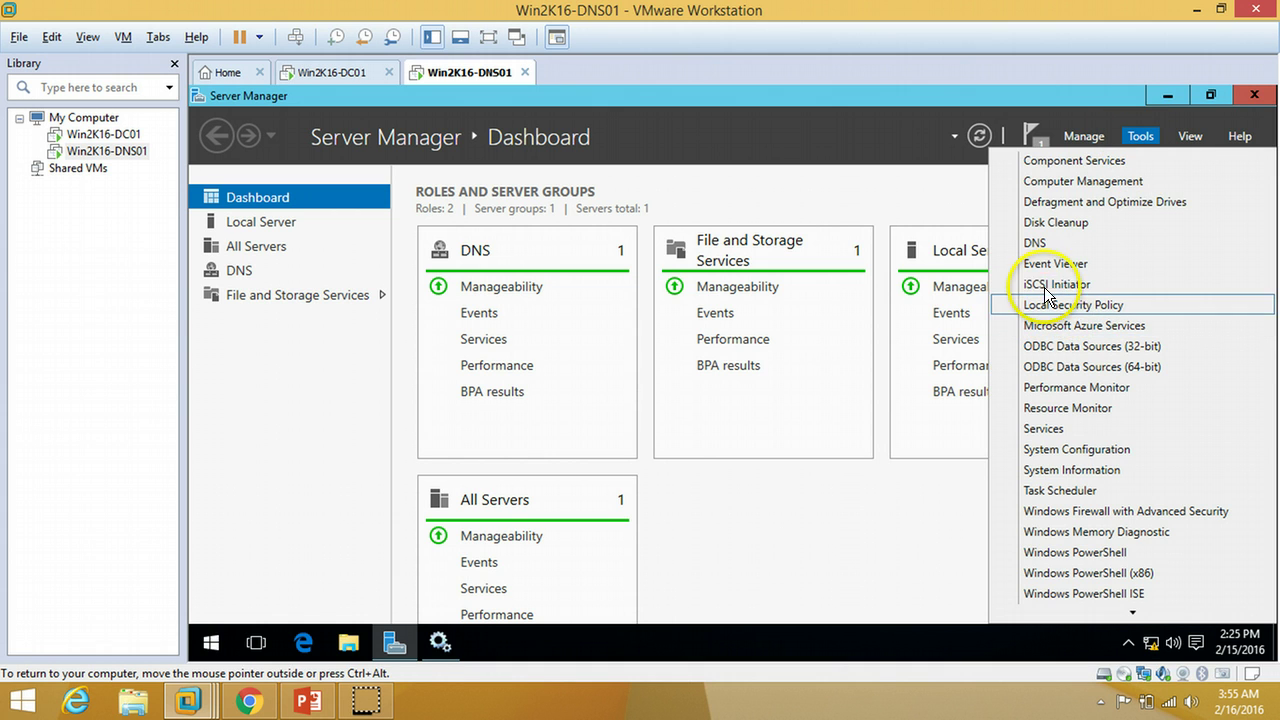
Launch DNS Manager from Server Manager's Tools and maximize its window
left_click(1036, 245)
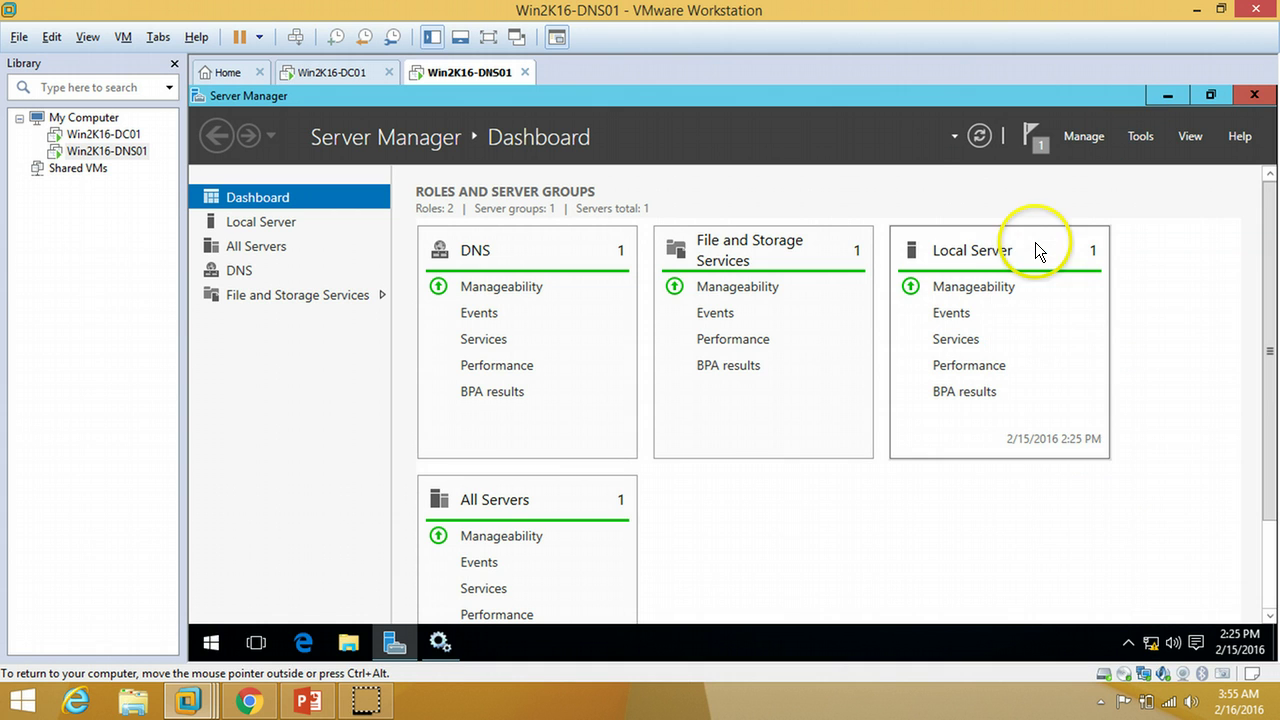
left_click(305, 703)
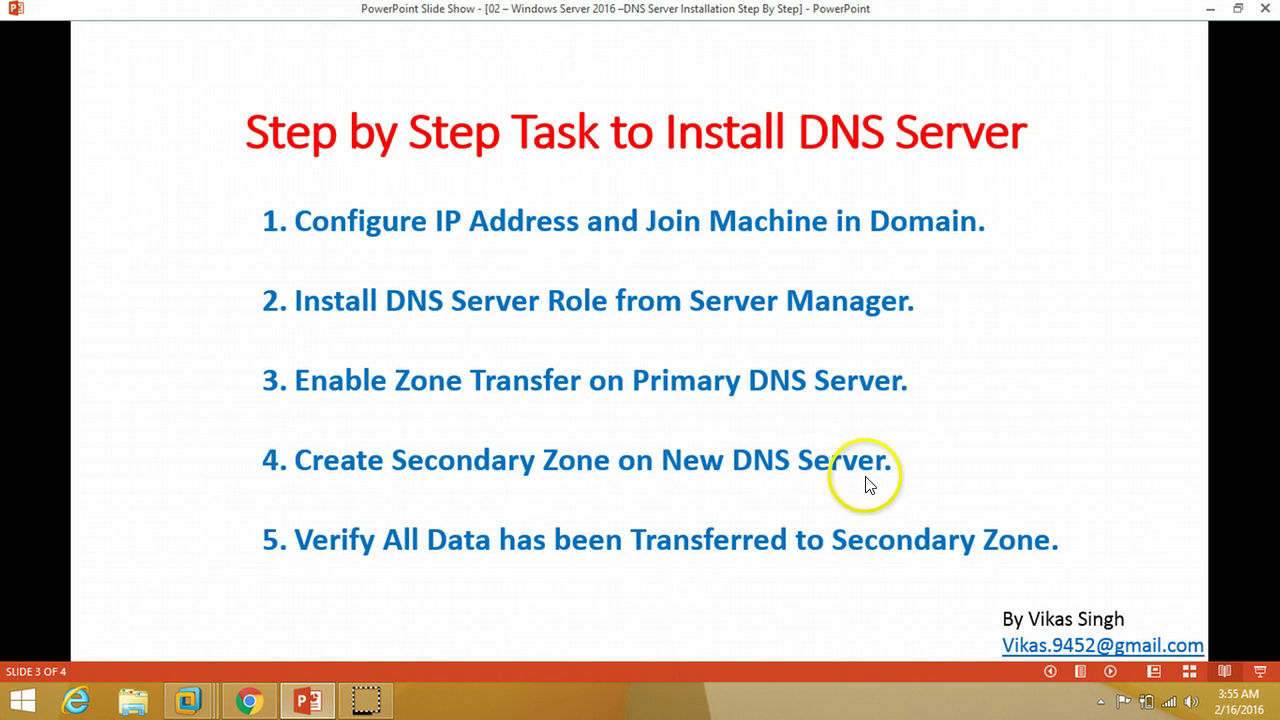
left_click(316, 696)
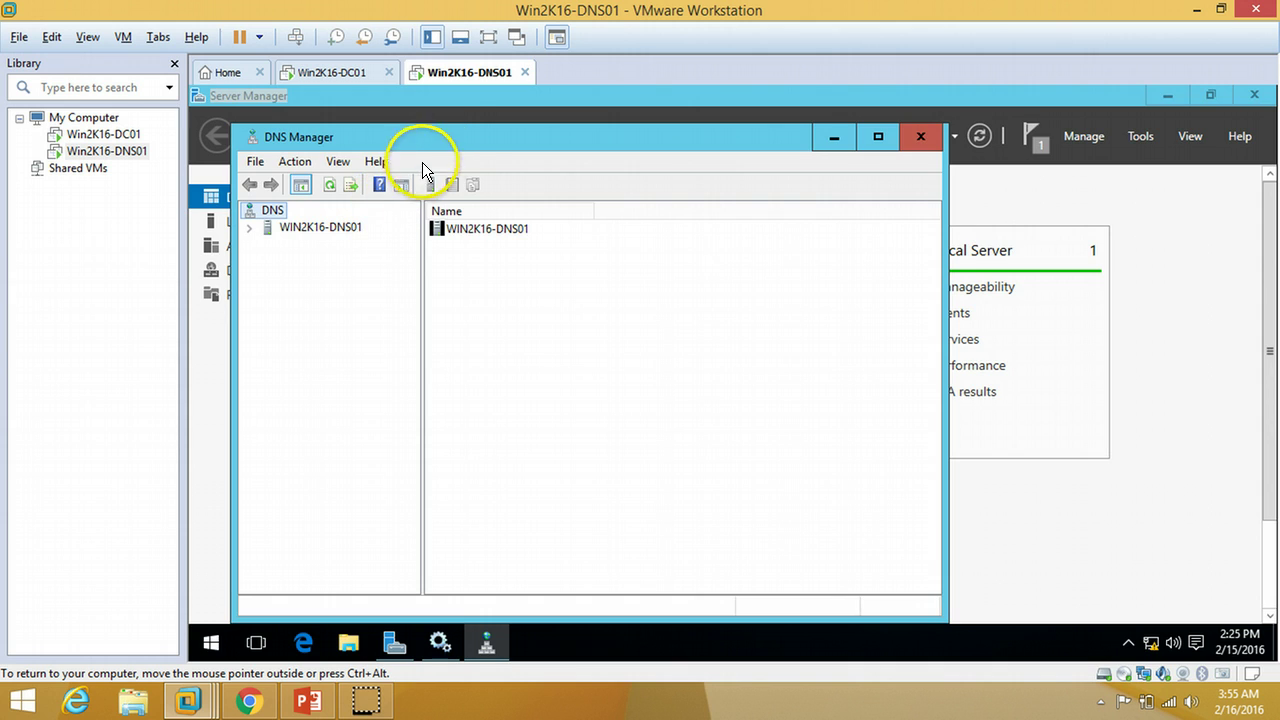
double_click(461, 135)
Expand WIN2K16-DNS01, show the empty Forward Lookup Zones list, and widen the tree pane
double_click(210, 182)
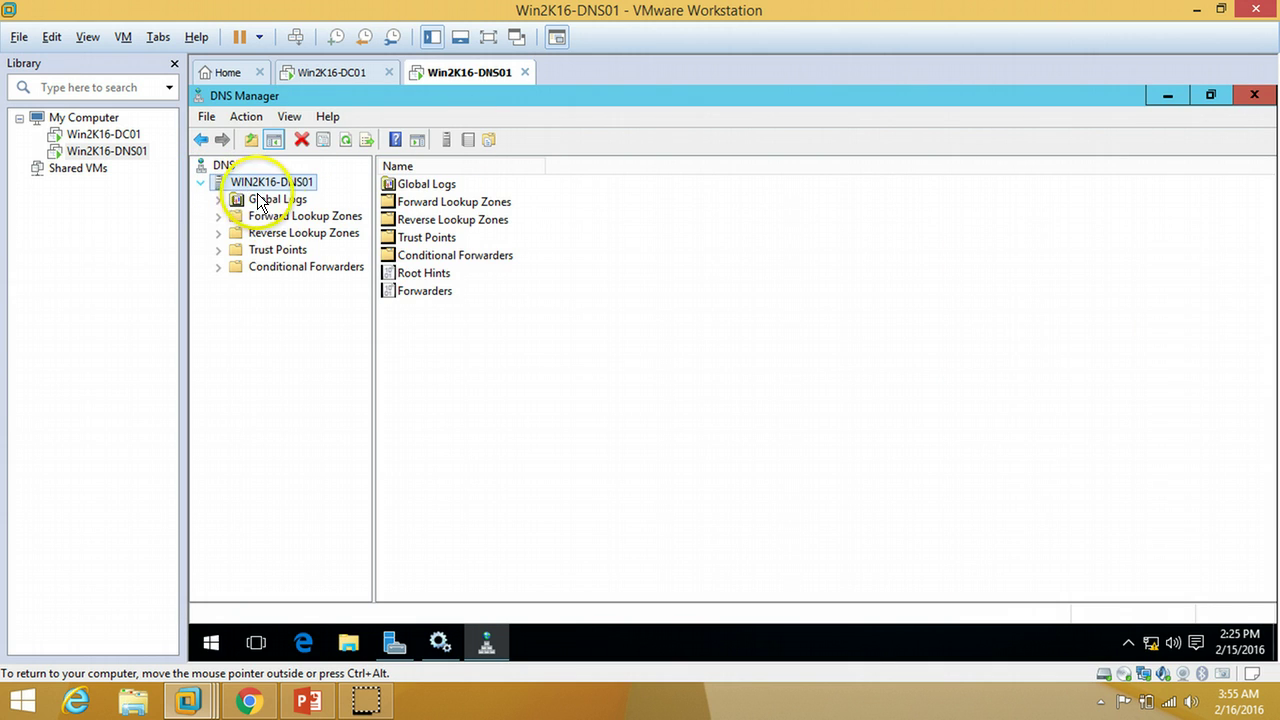
left_click(302, 233)
left_click(285, 216)
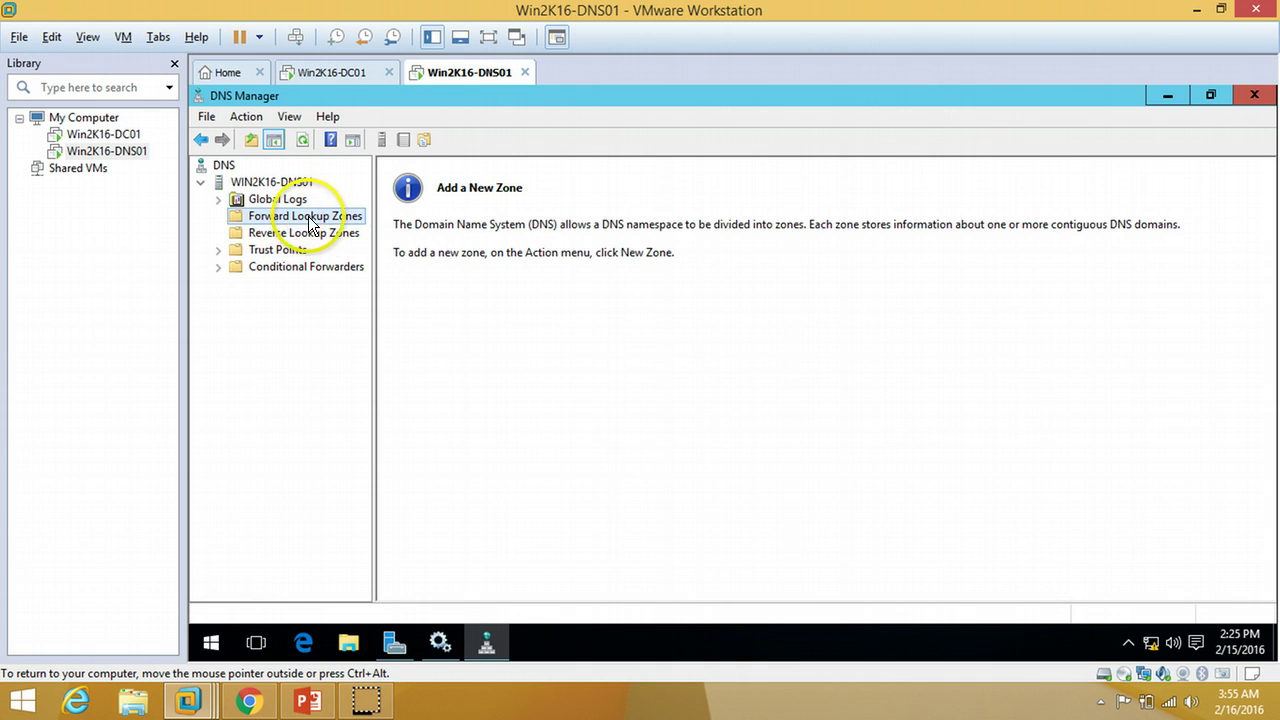
left_click(378, 281)
left_click_drag(370, 318, 444, 310)
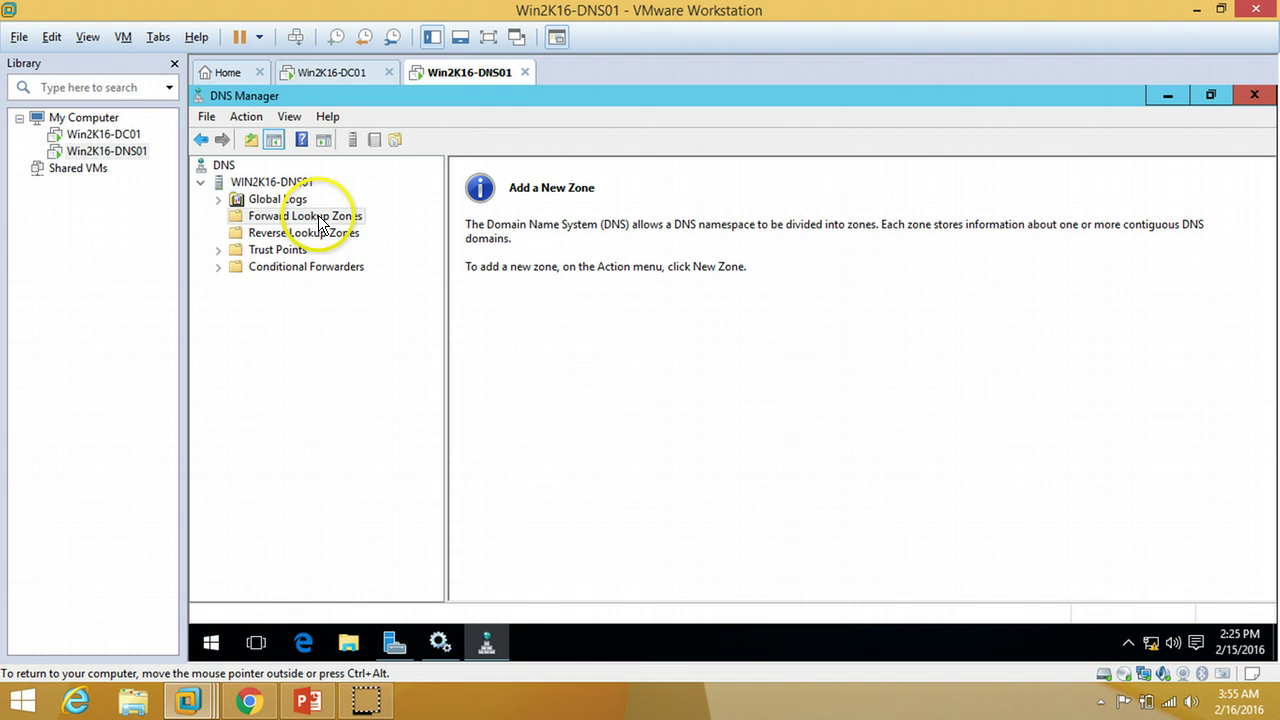
right_click(321, 225)
left_click(370, 228)
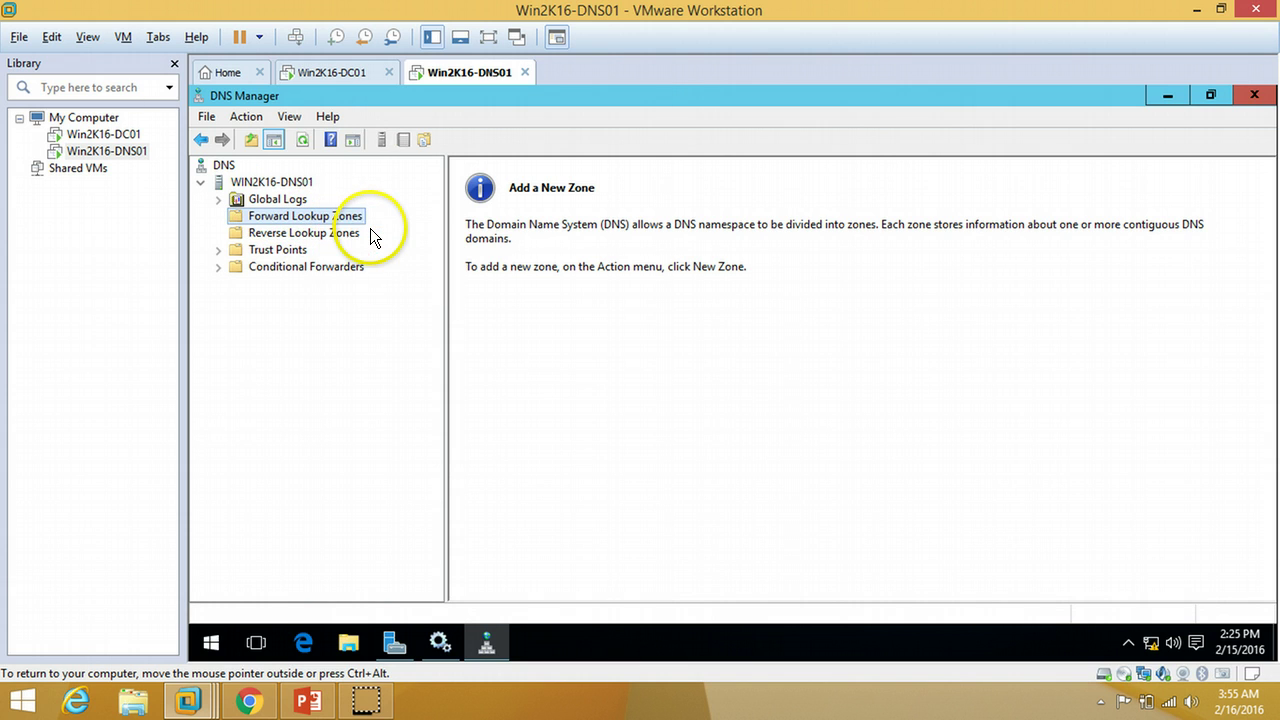
Choose a secondary zone named VICTORINFOSOL.LOCAL, checking the zone on DC01
left_click(554, 443)
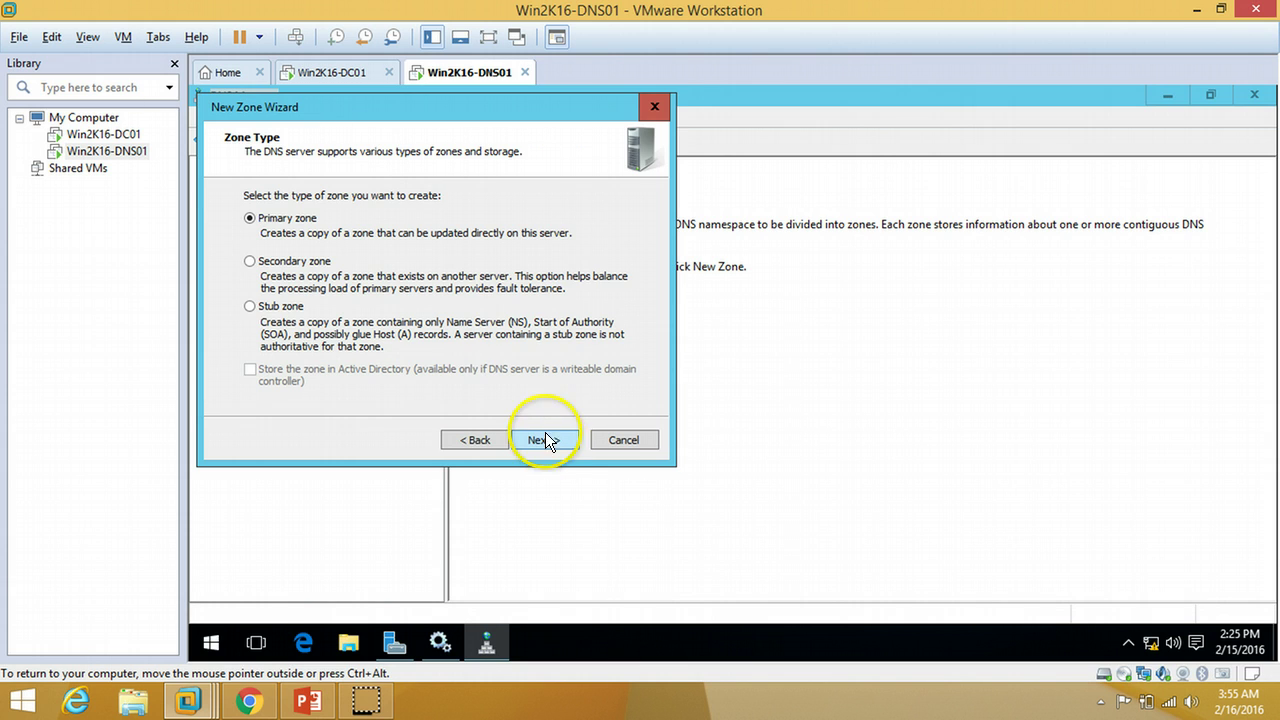
left_click(298, 268)
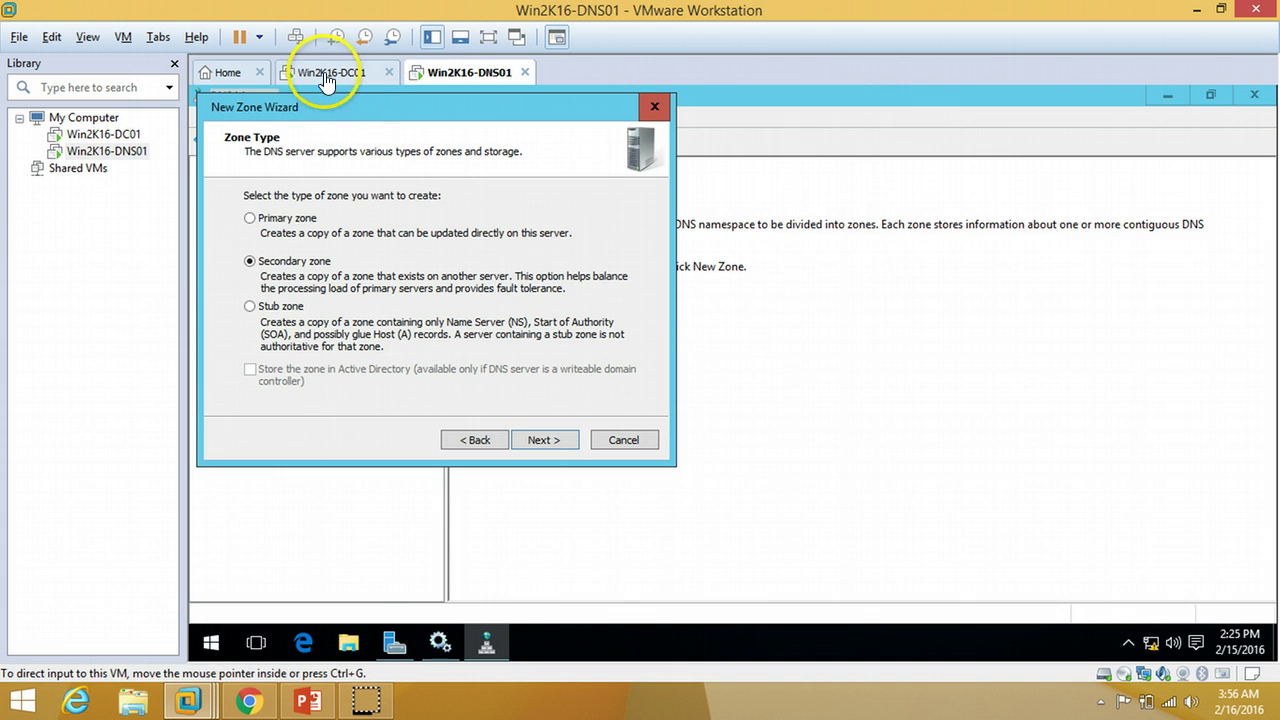
left_click(326, 78)
left_click(330, 232)
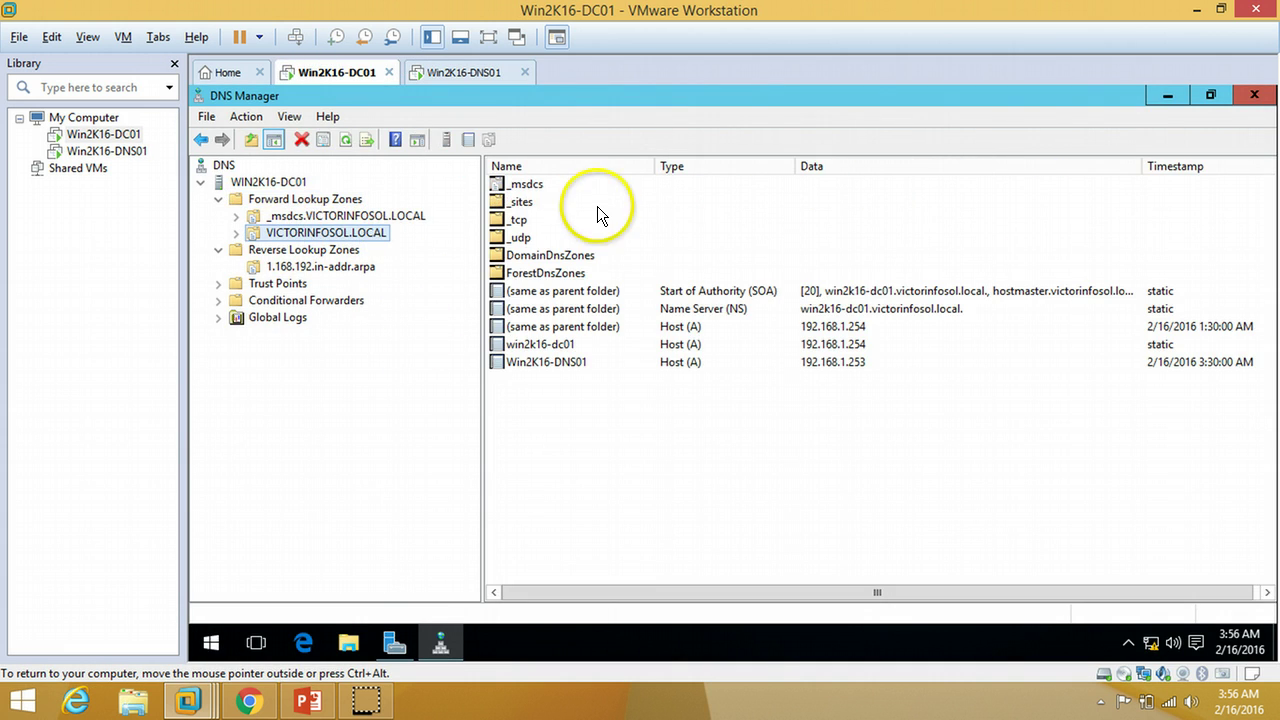
left_click(487, 78)
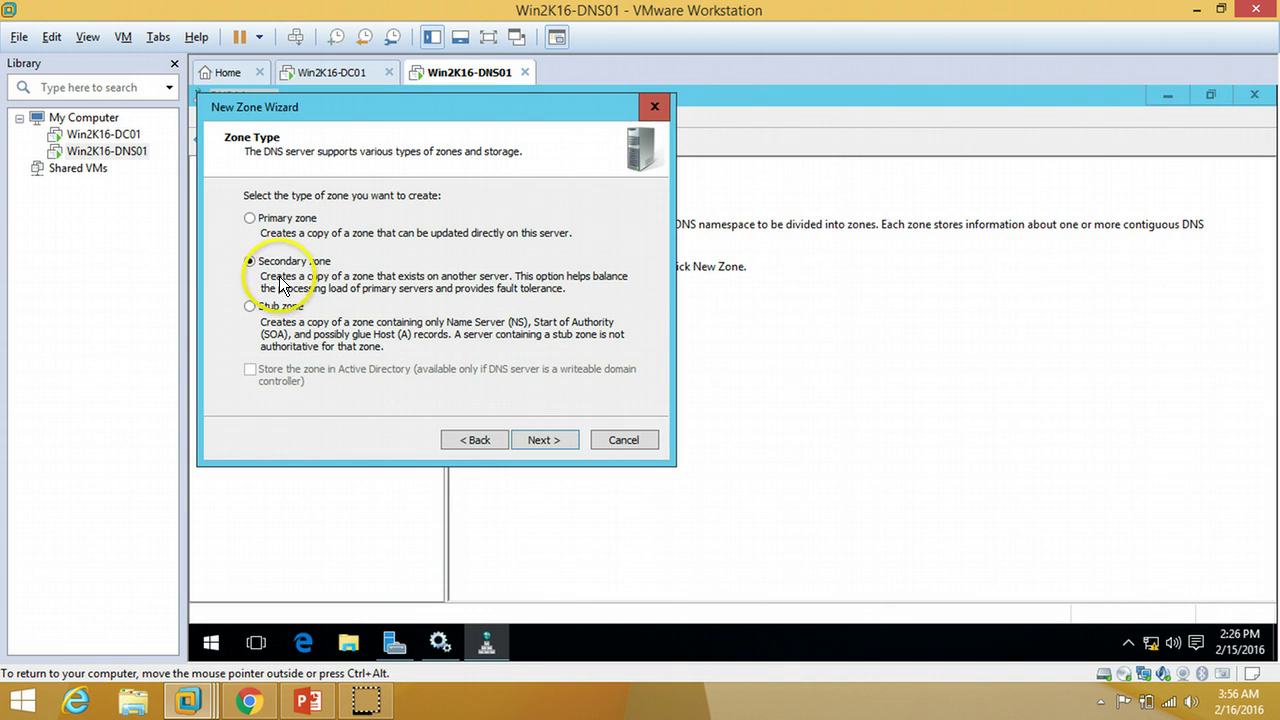
left_click(546, 443)
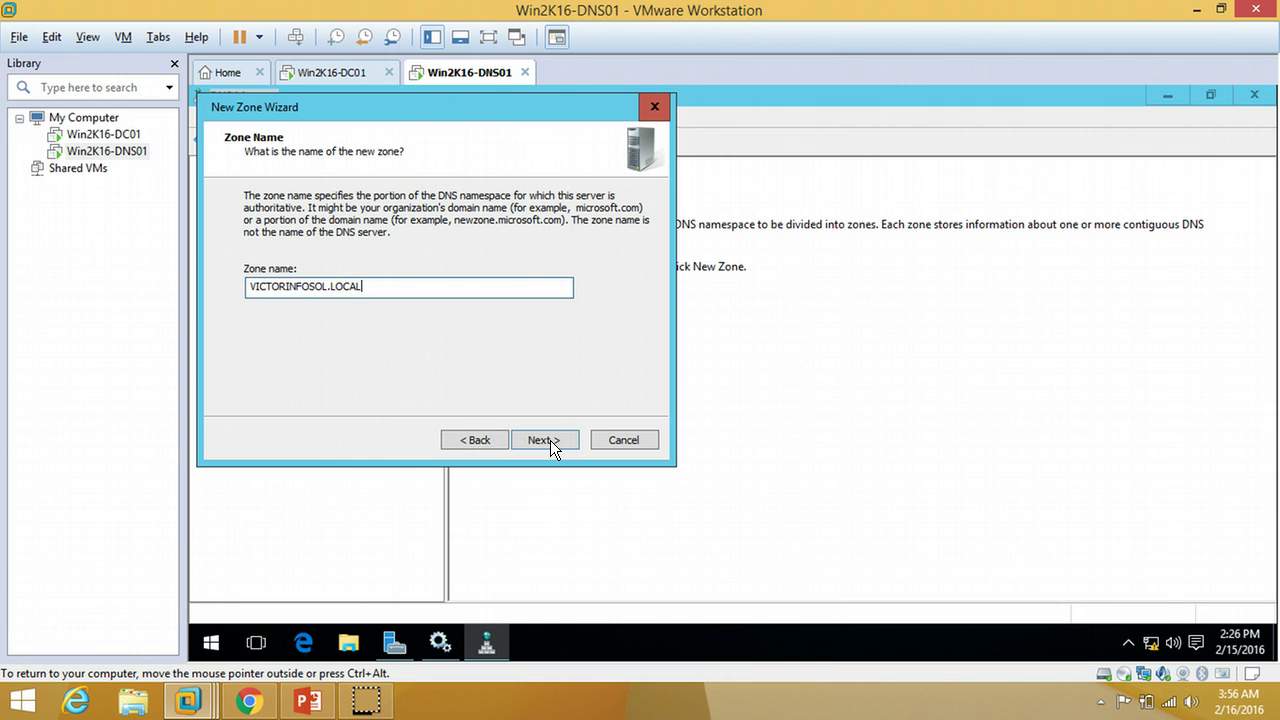
left_click(550, 440)
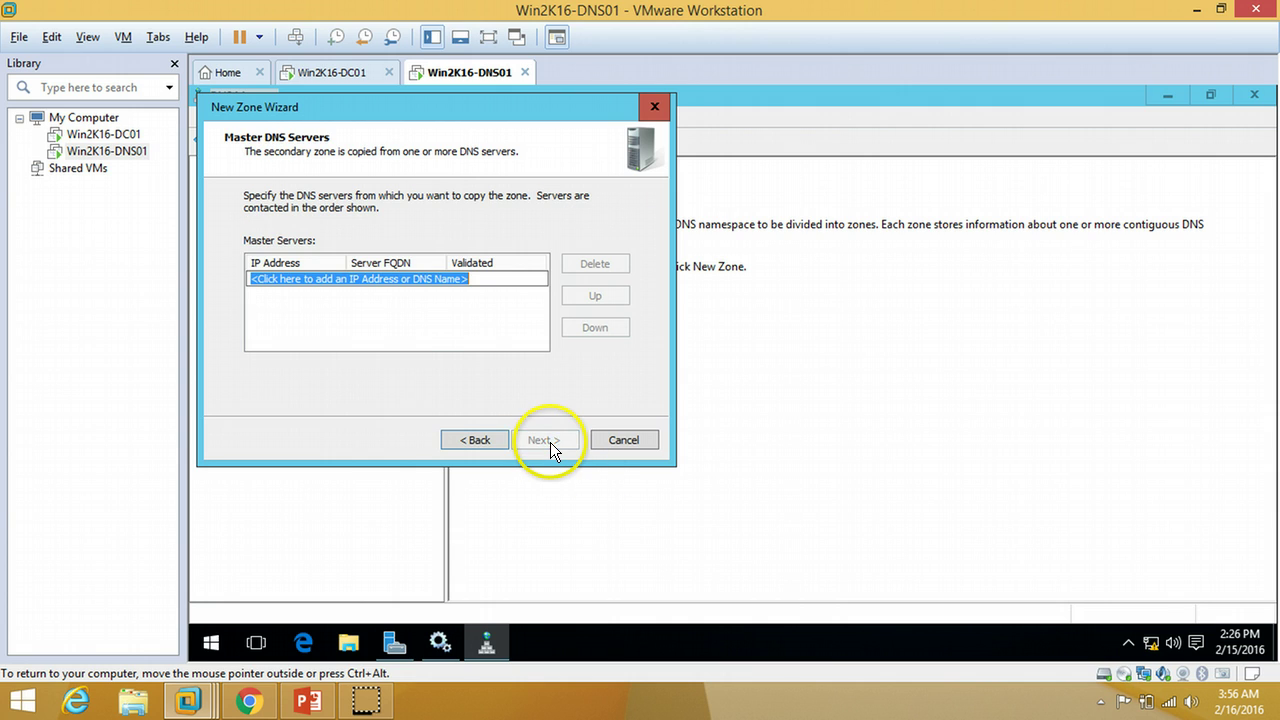
Add master server 192.168.1.254 and finish the secondary forward zone wizard
type("192.")
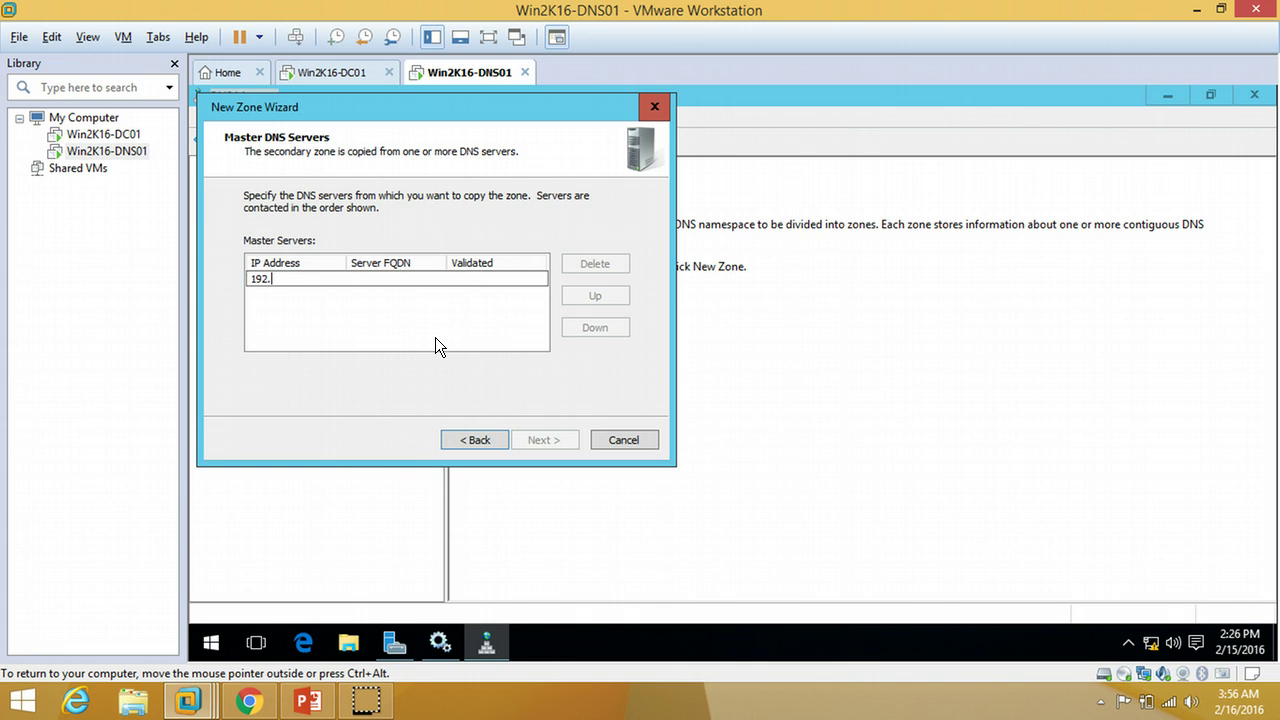
type("168.1.254")
left_click(413, 320)
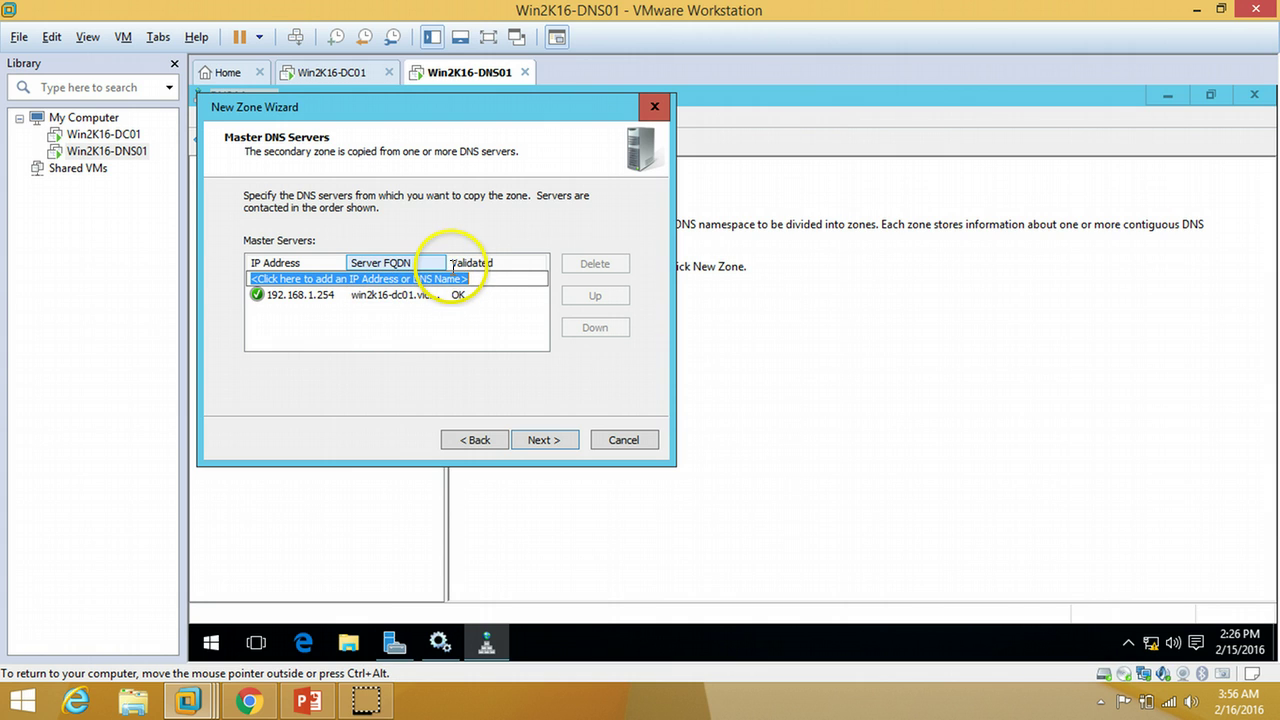
double_click(447, 262)
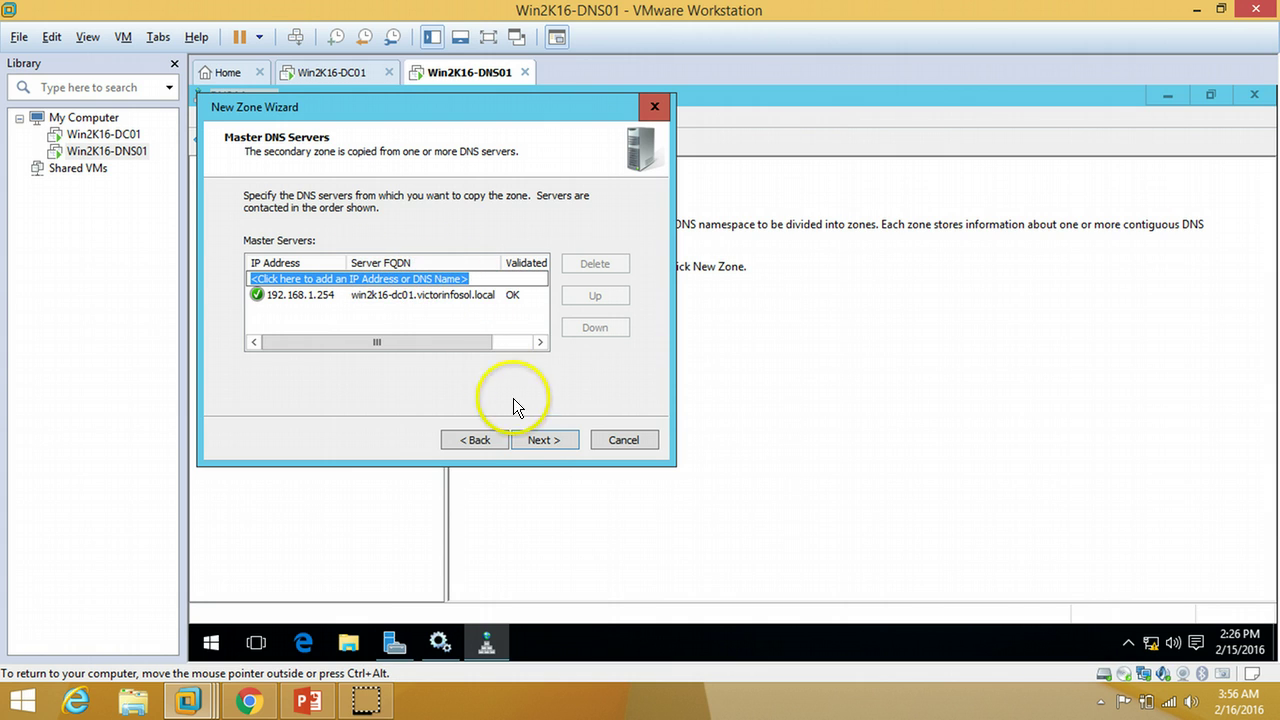
left_click(542, 439)
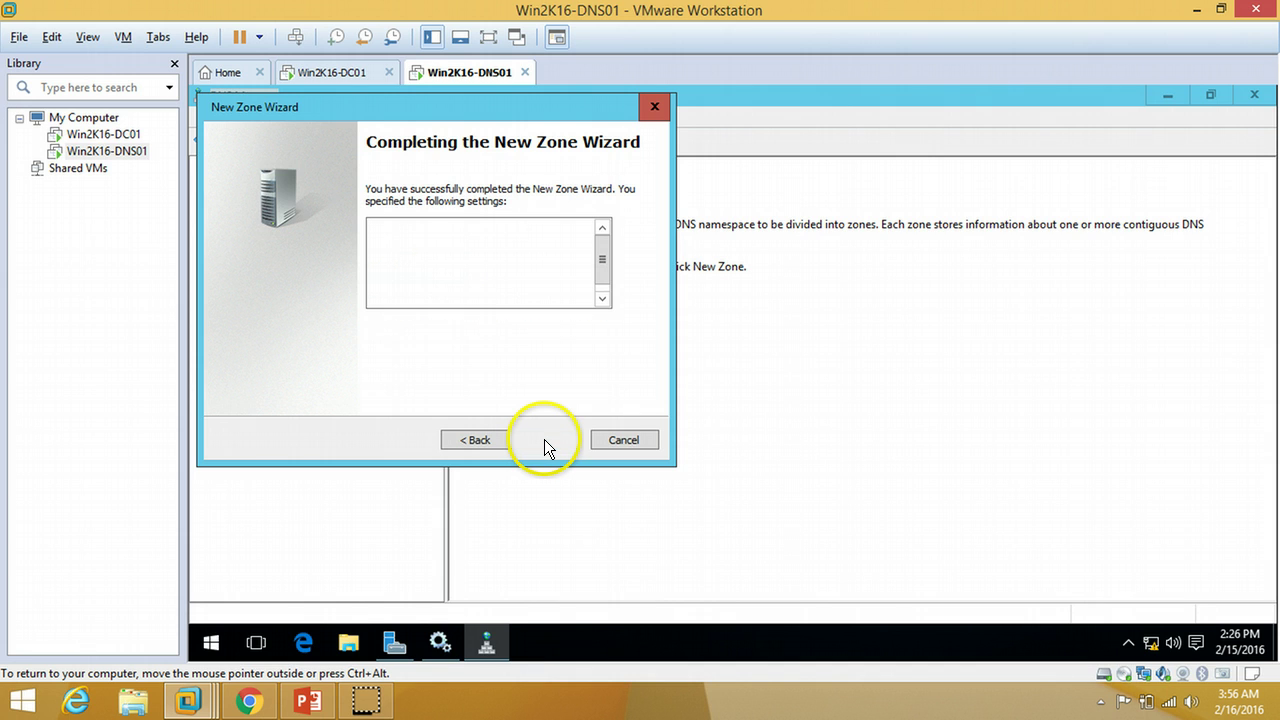
left_click(553, 438)
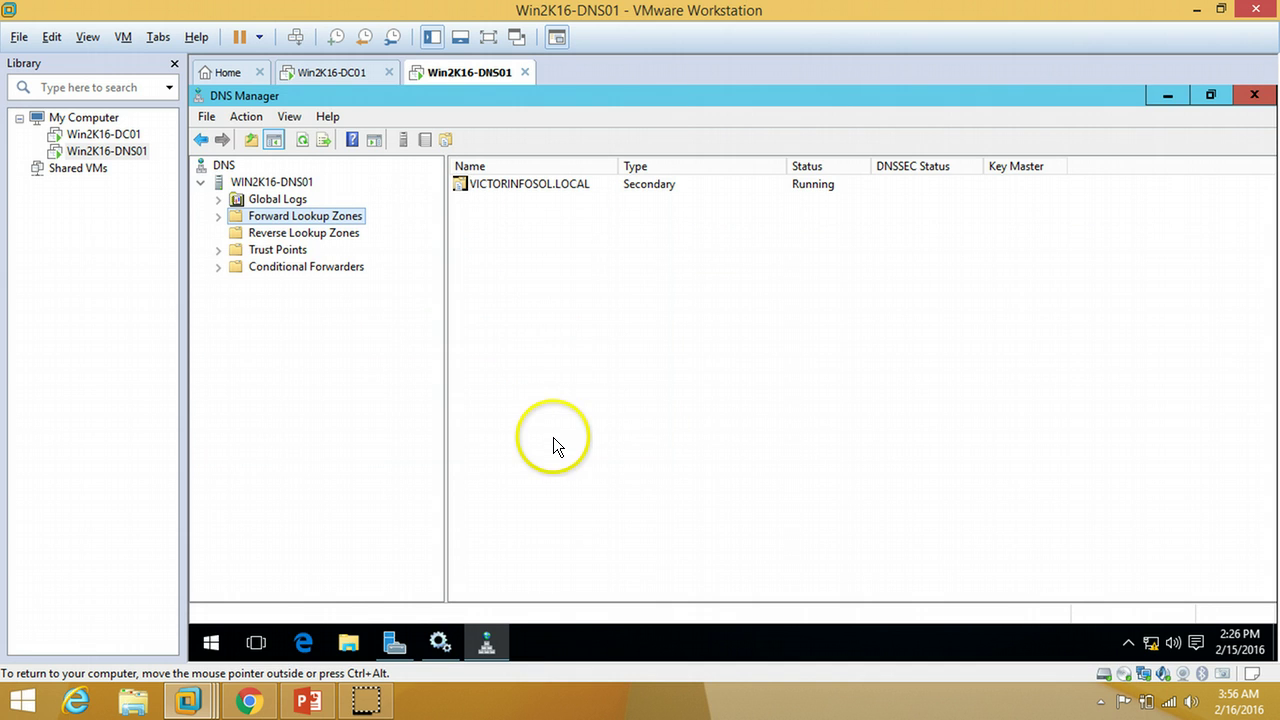
Check the new VICTORINFOSOL.LOCAL zone's status, then begin a new reverse lookup zone
double_click(304, 221)
left_click(311, 236)
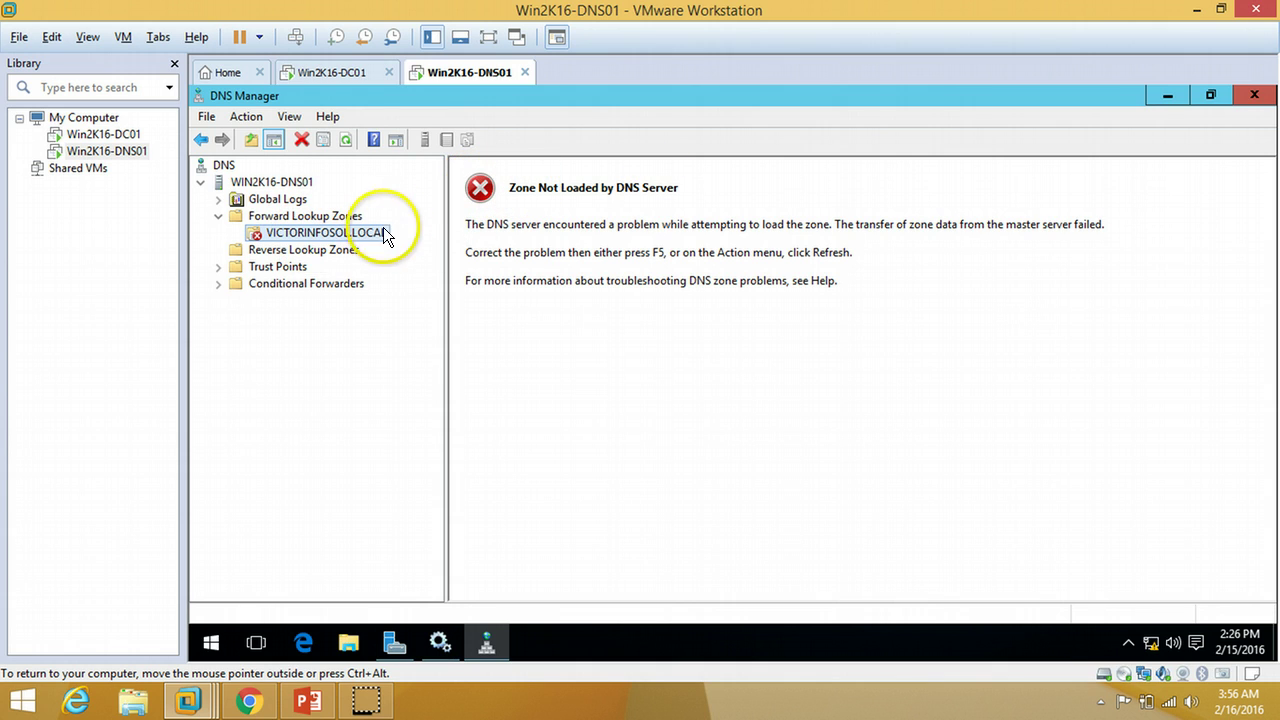
left_click(300, 252)
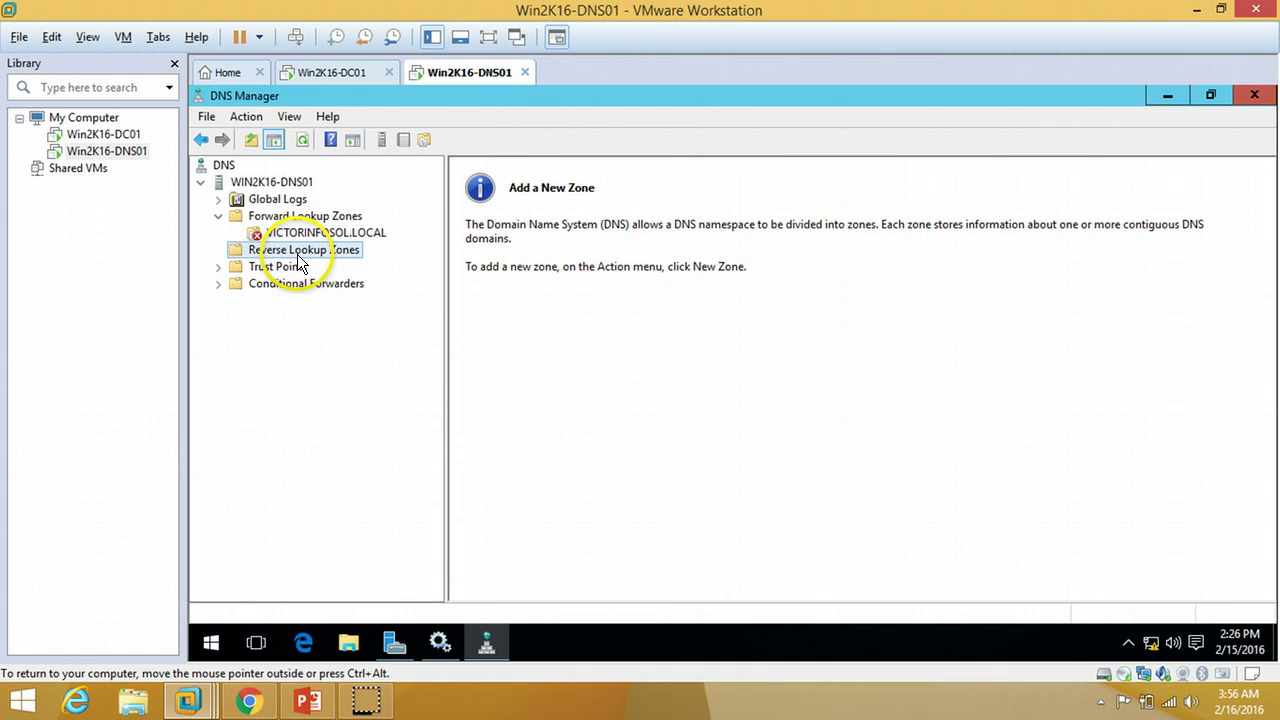
right_click(311, 252)
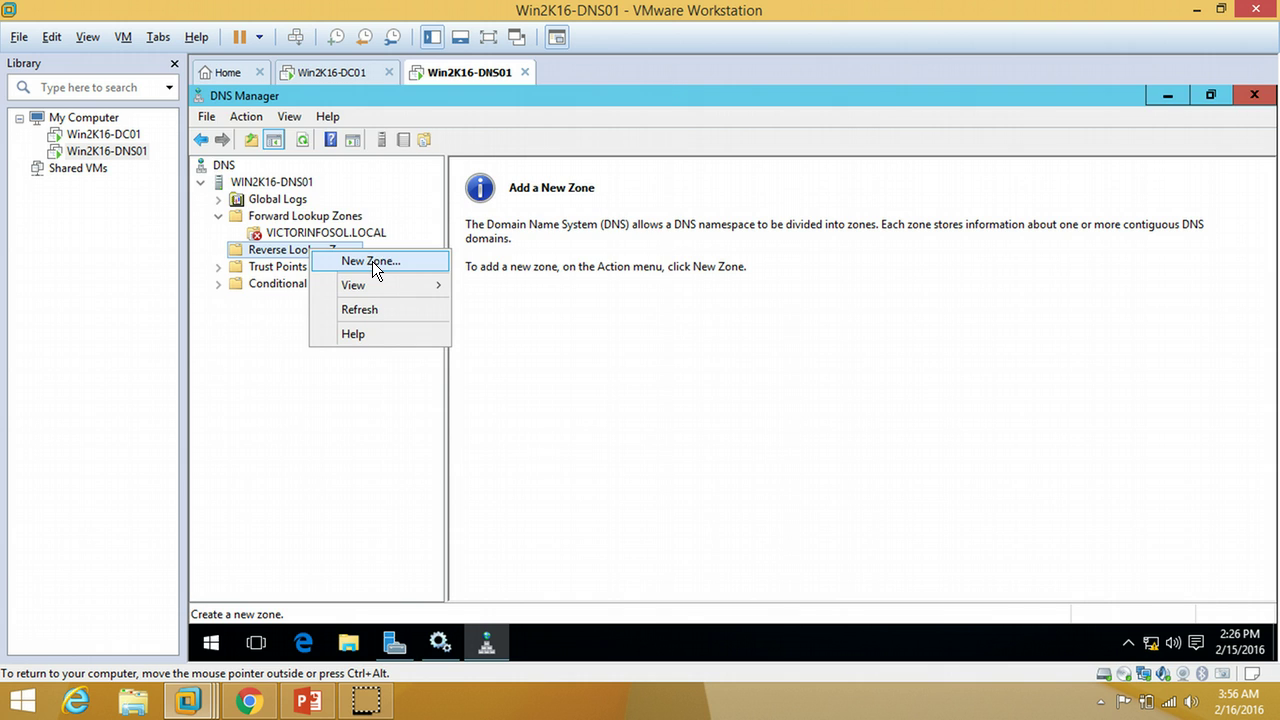
left_click(372, 261)
Set up a secondary IPv4 reverse zone for network ID 192.168.1
left_click(545, 440)
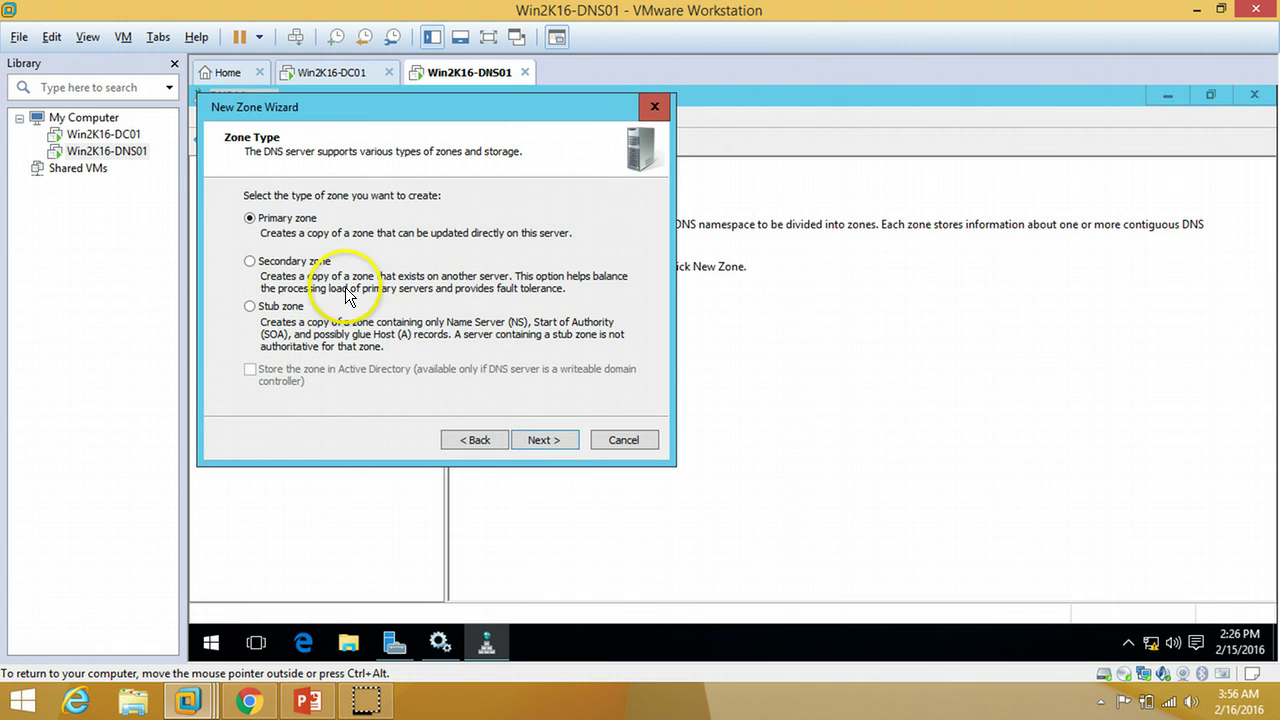
left_click(303, 264)
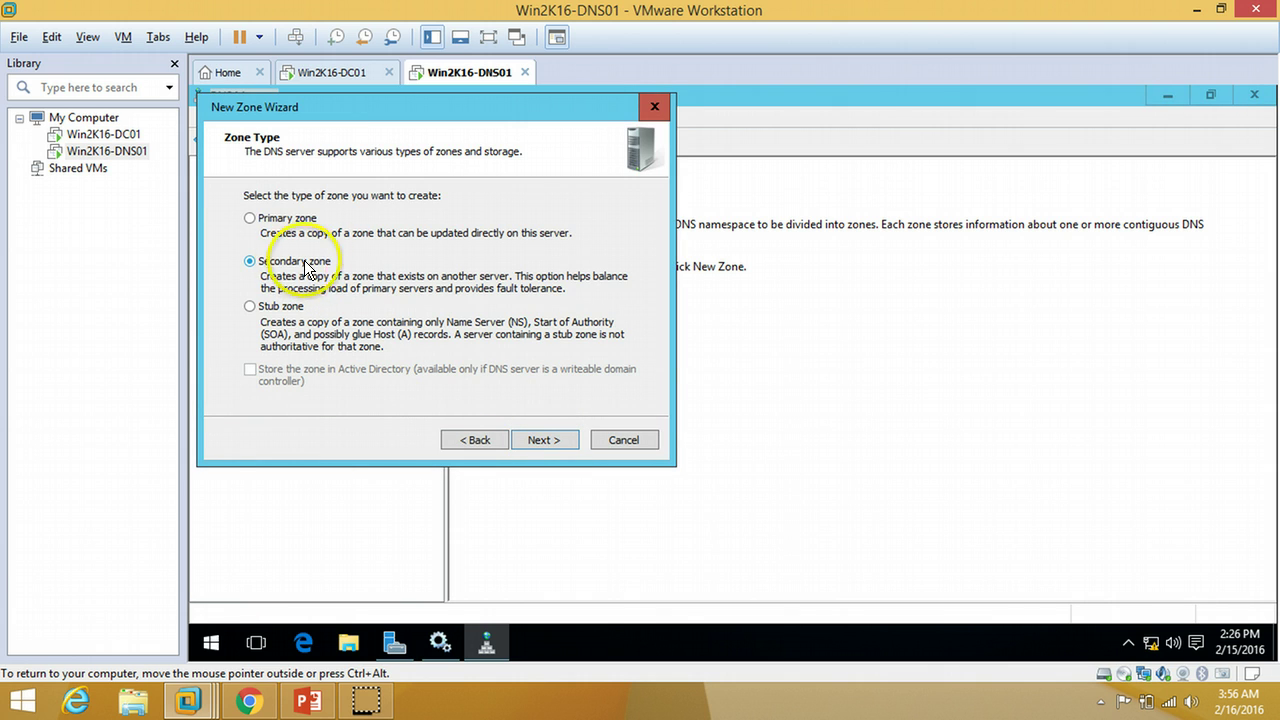
left_click(545, 440)
left_click(548, 440)
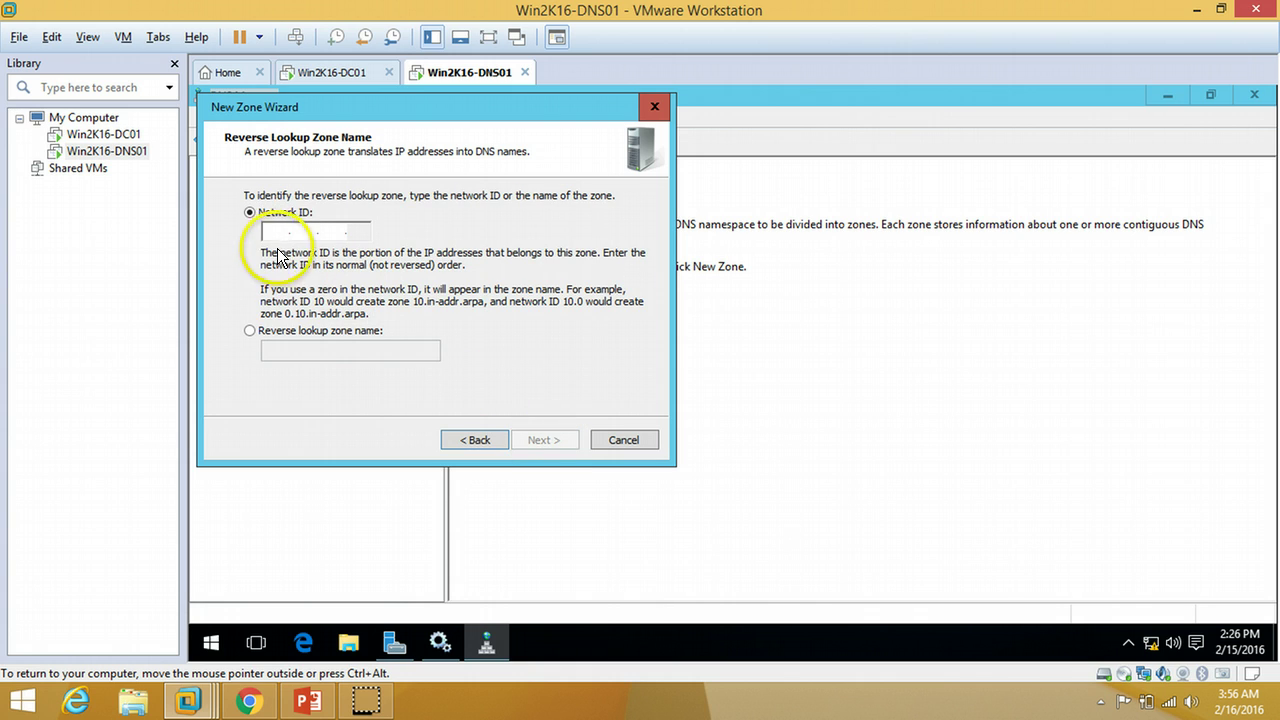
type("192 .168 .1 .")
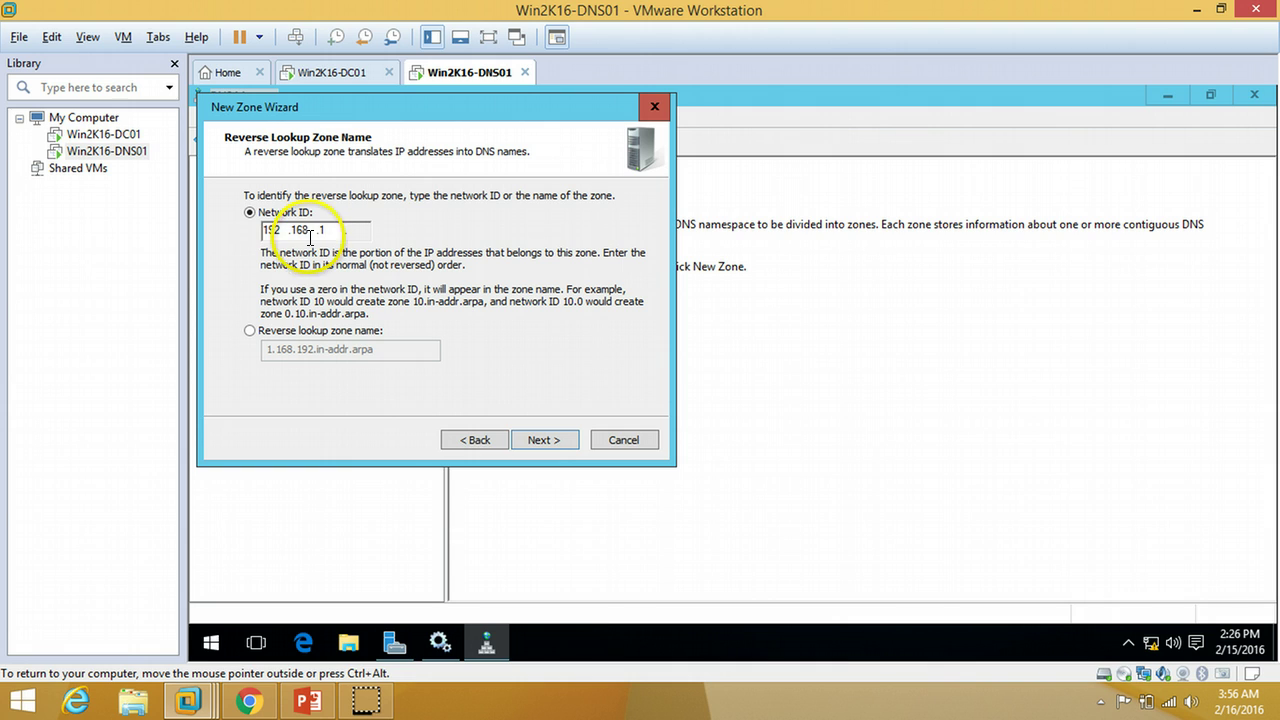
left_click(542, 442)
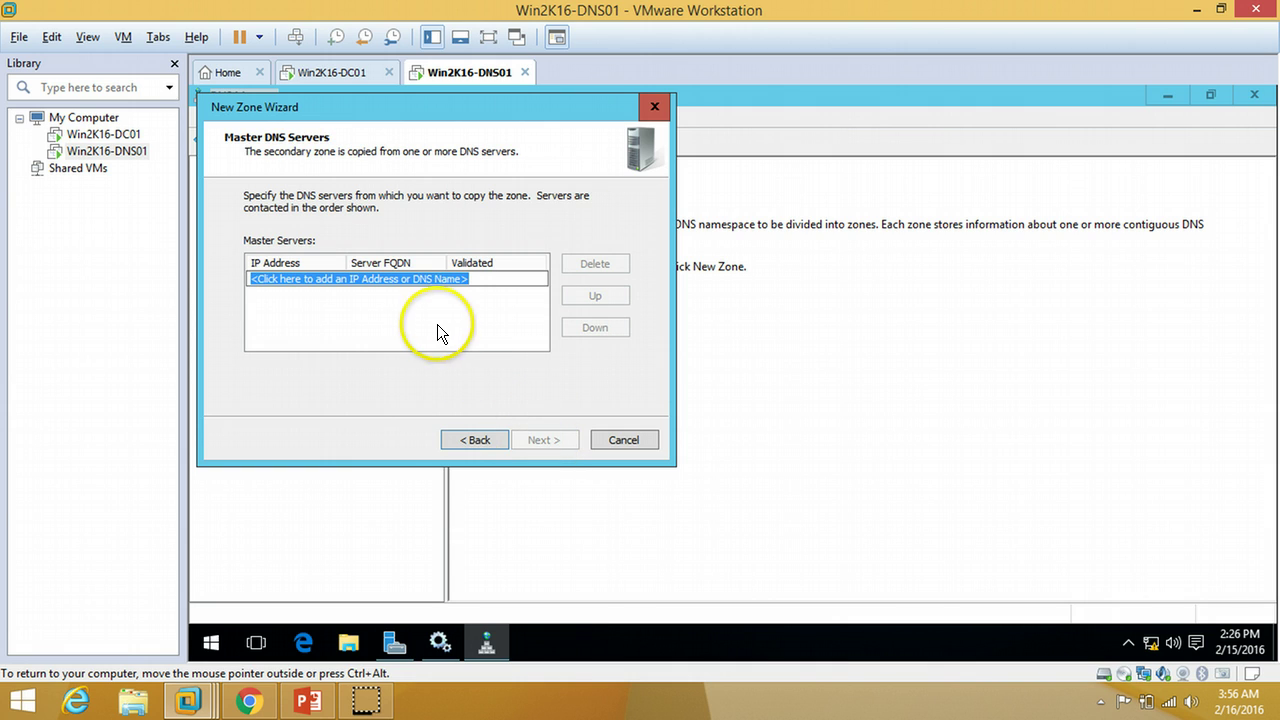
Add master server 192.168.1.254 and finish the secondary reverse zone wizard
type("192.168")
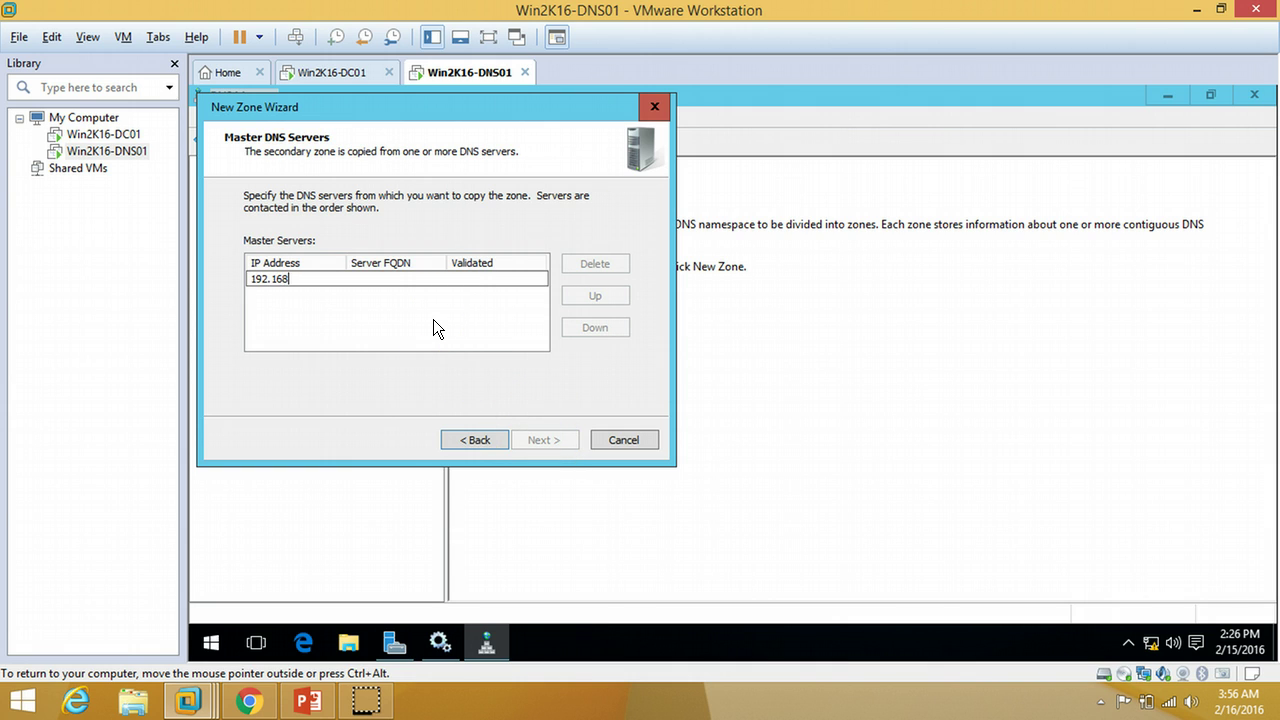
type(".1.254")
left_click(546, 288)
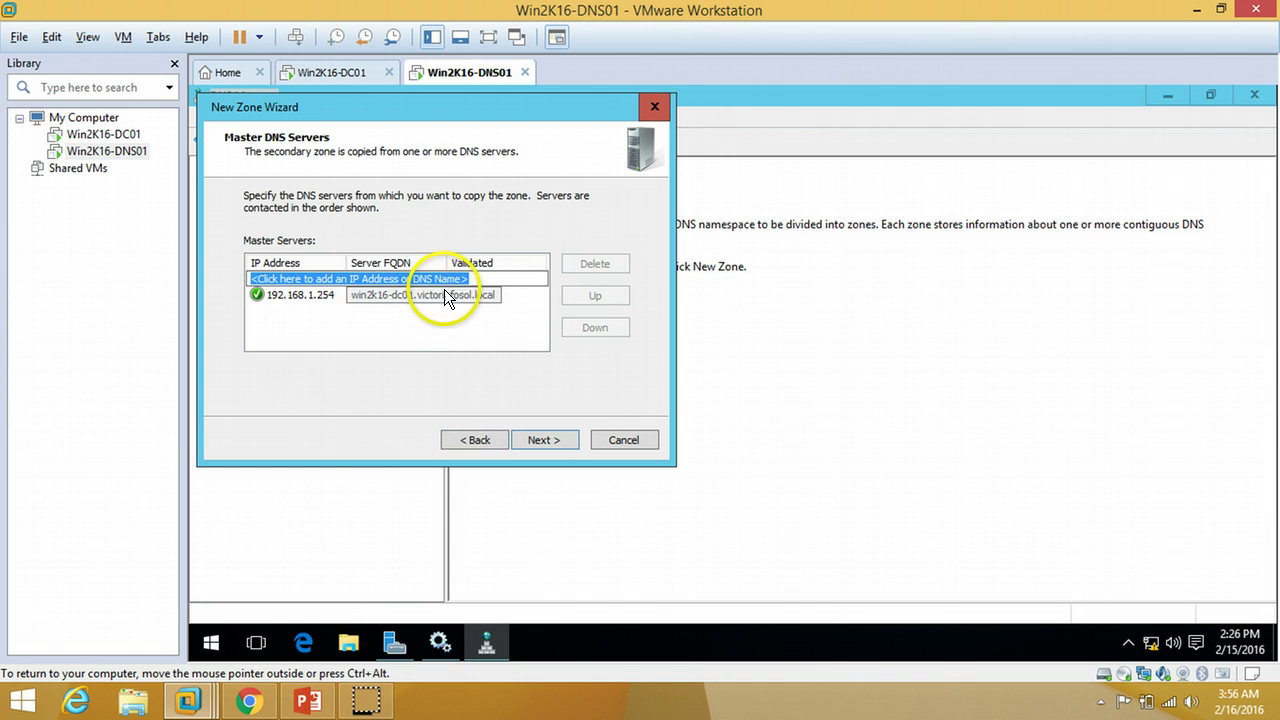
double_click(450, 260)
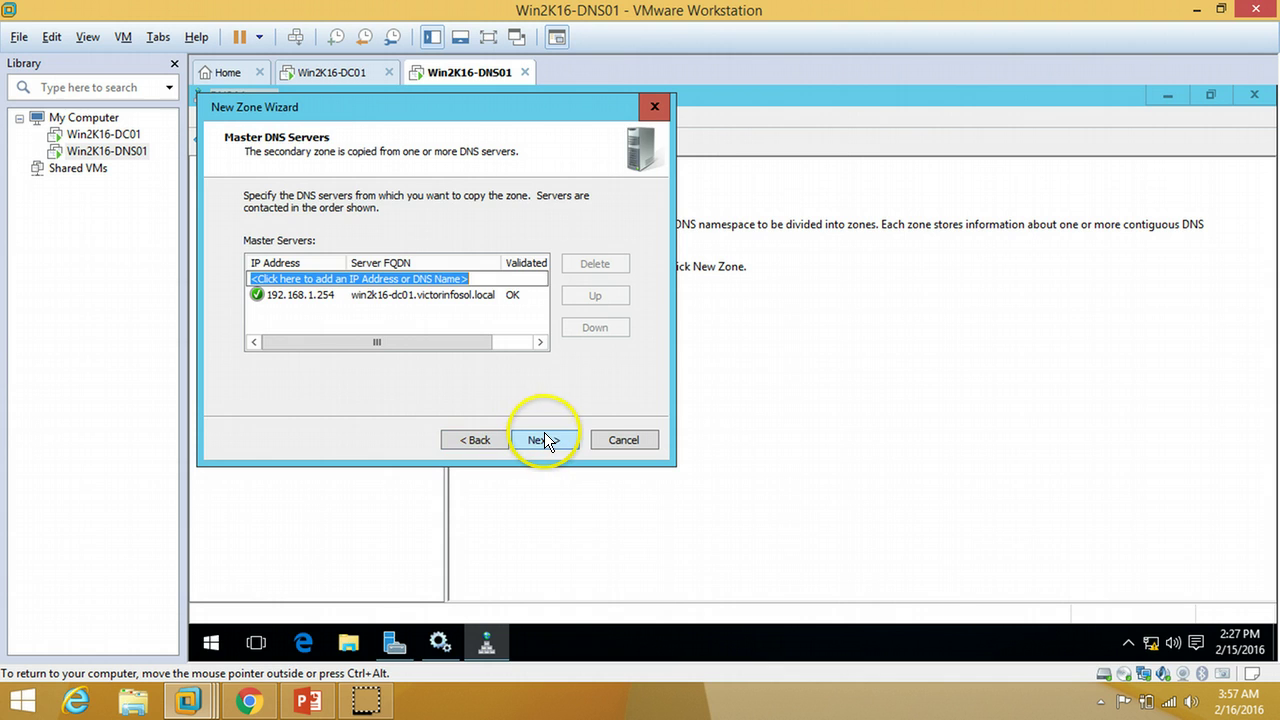
left_click(543, 440)
left_click(545, 441)
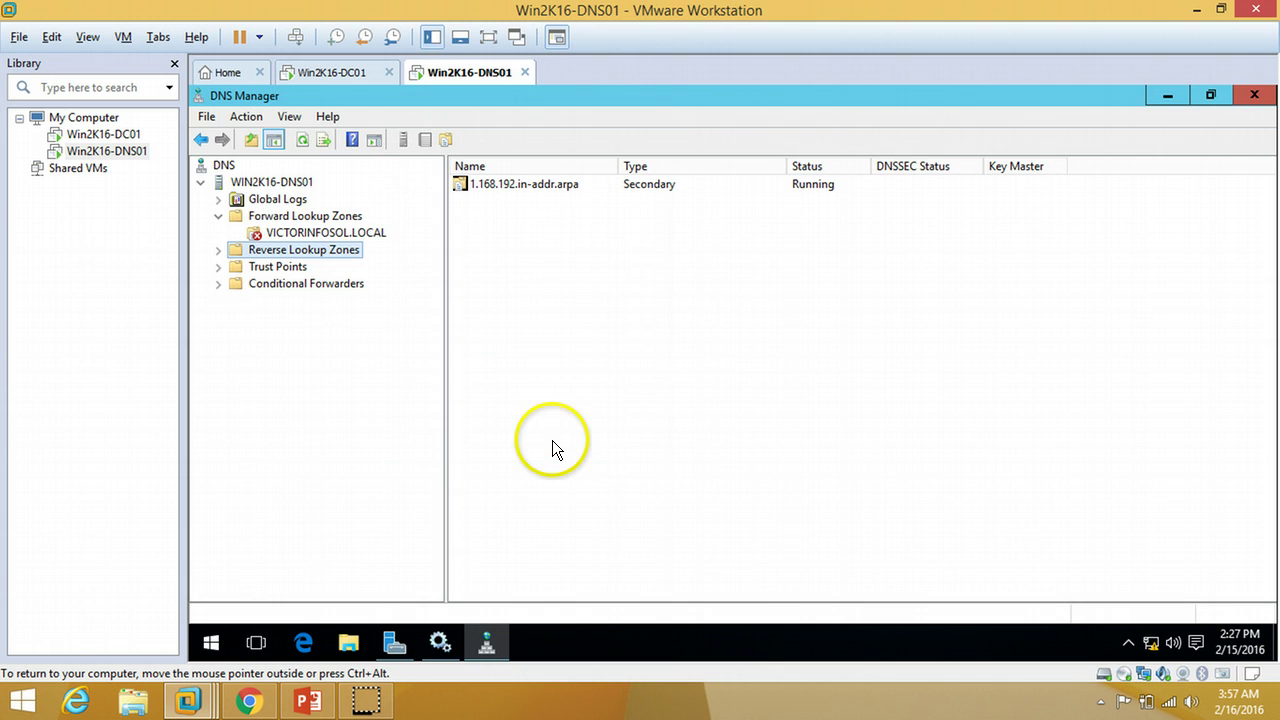
Refresh 1.168.192.in-addr.arpa and review its four transferred reverse records
double_click(315, 251)
left_click(297, 269)
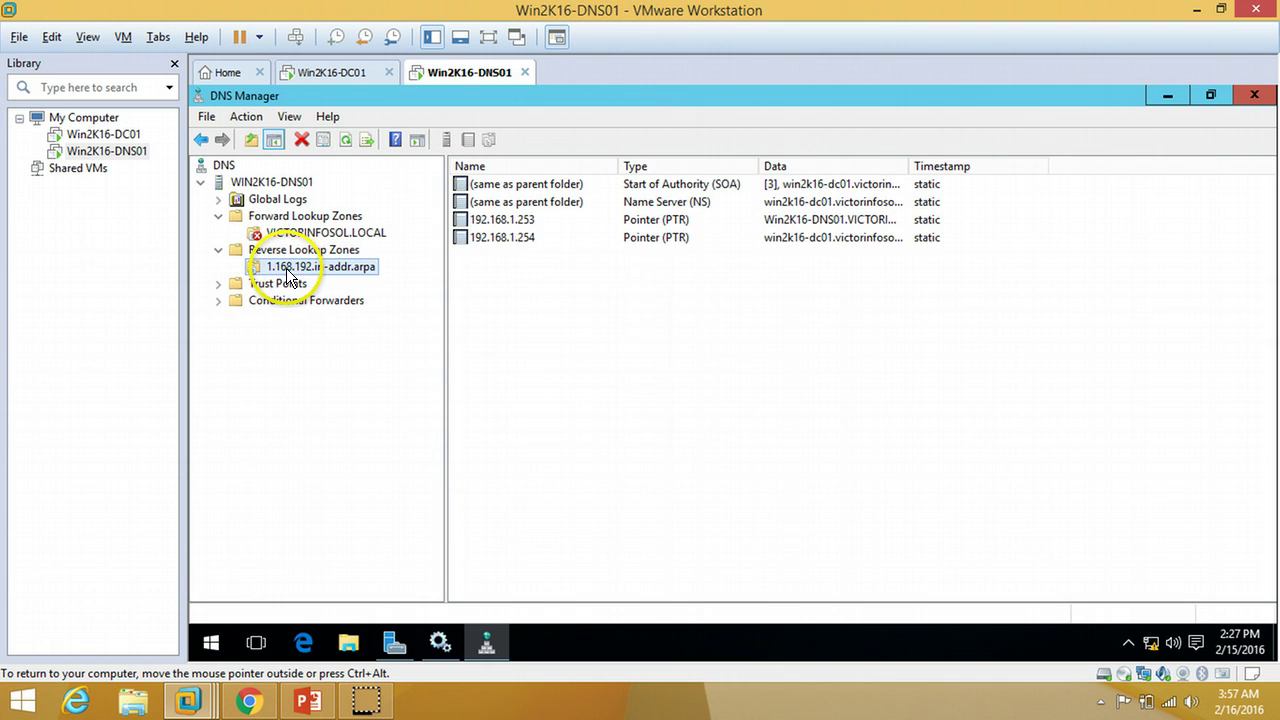
right_click(312, 264)
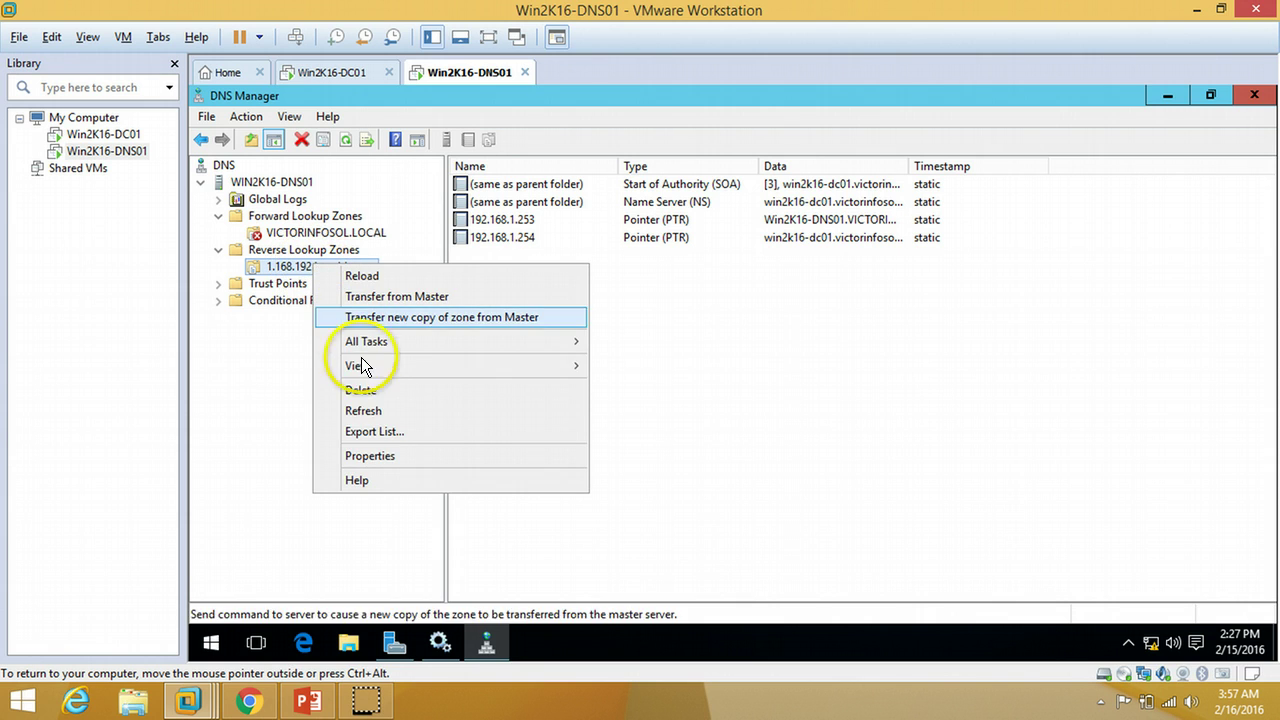
left_click(360, 410)
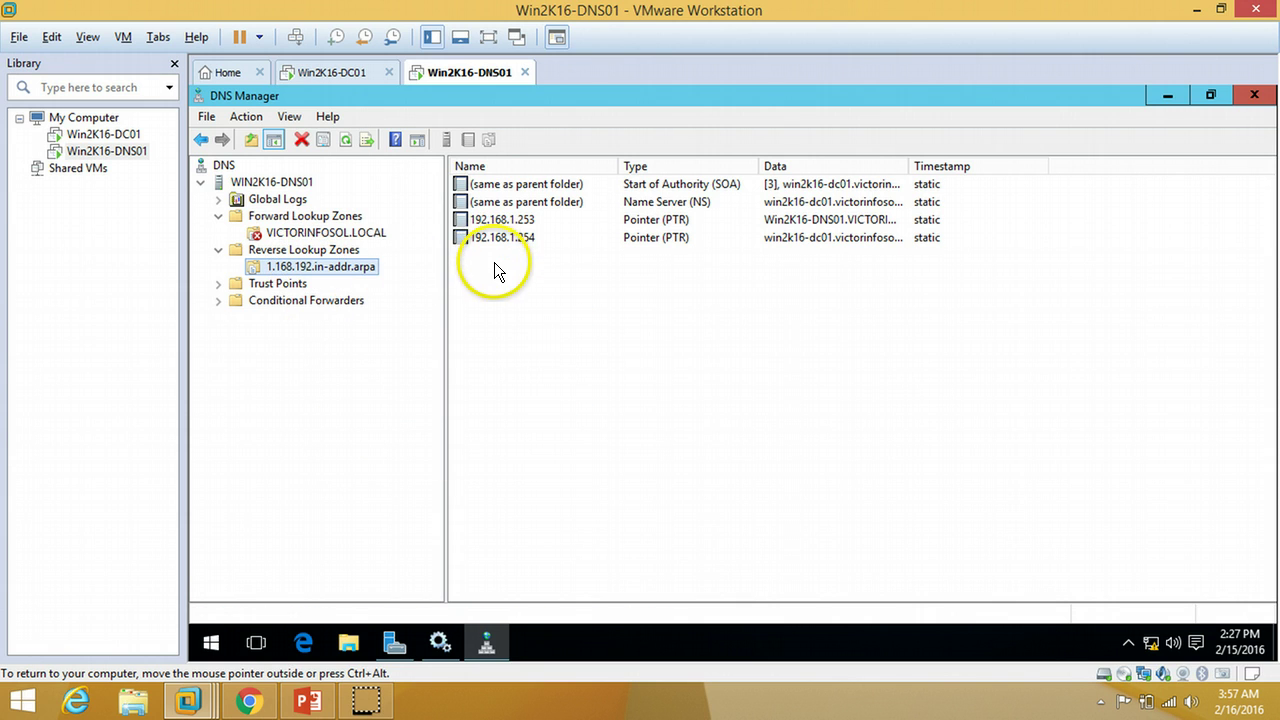
left_click_drag(523, 177, 477, 420)
left_click(477, 420)
Refresh Forward Lookup Zones and review VICTORINFOSOL.LOCAL's transferred records
left_click(305, 249)
left_click(302, 216)
right_click(306, 216)
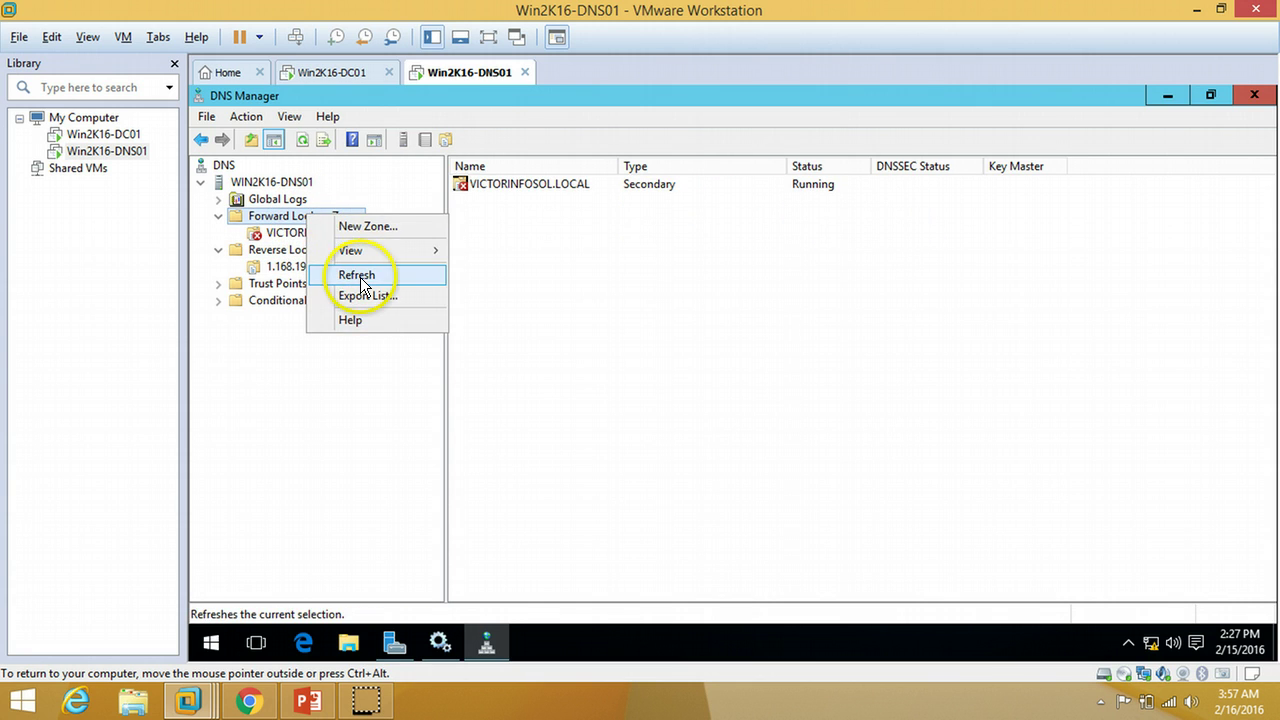
left_click(361, 287)
left_click(324, 238)
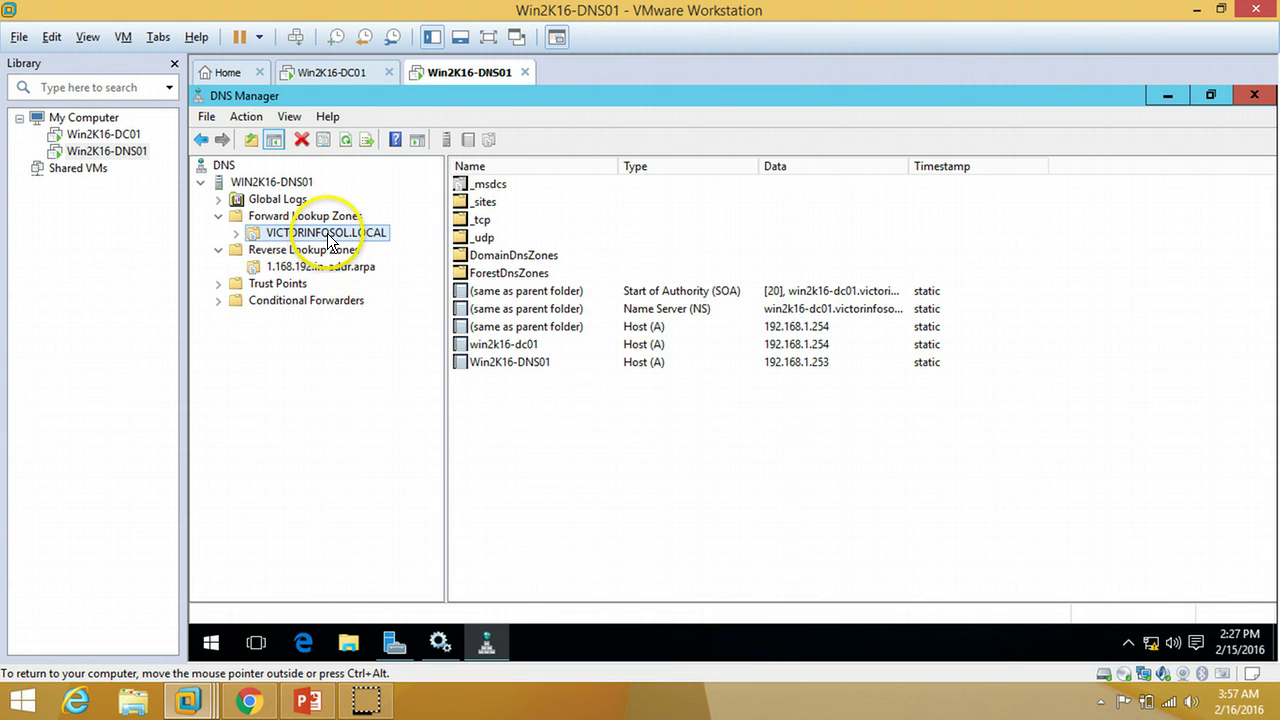
double_click(326, 235)
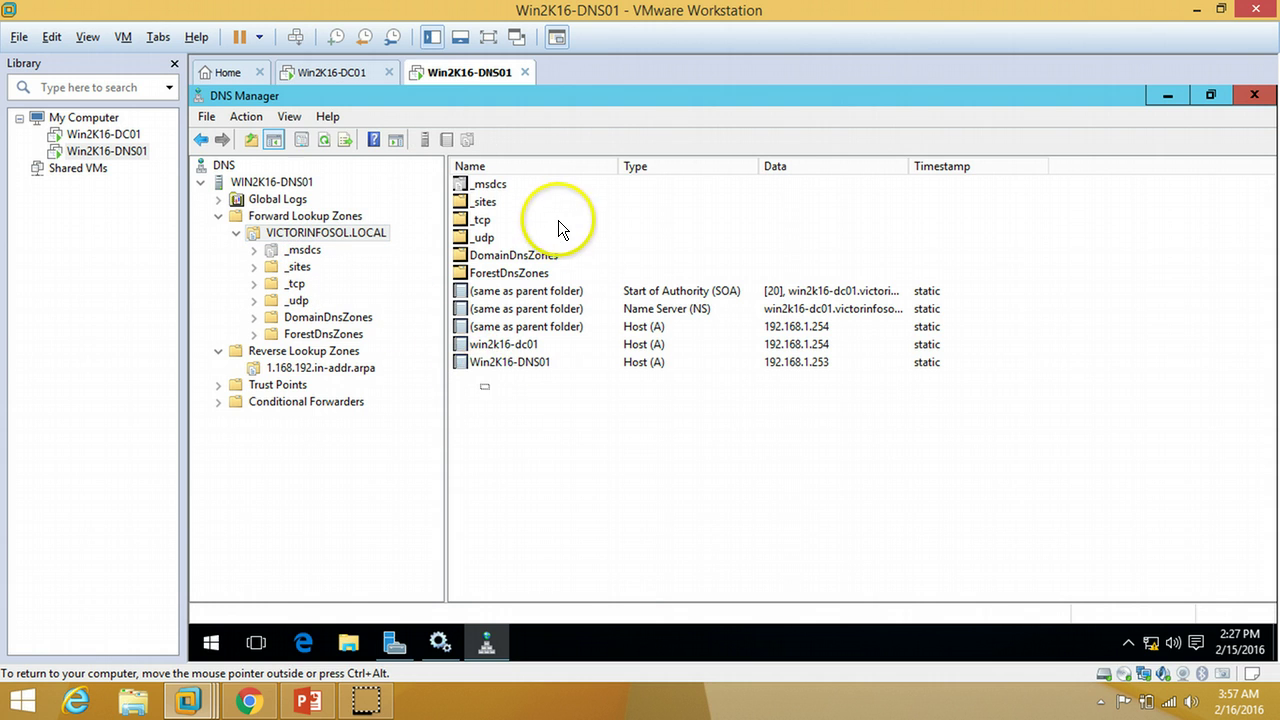
left_click_drag(554, 231, 495, 388)
Compare with the forward and reverse zone records on the primary DC01
left_click(337, 73)
left_click_drag(566, 428, 569, 234)
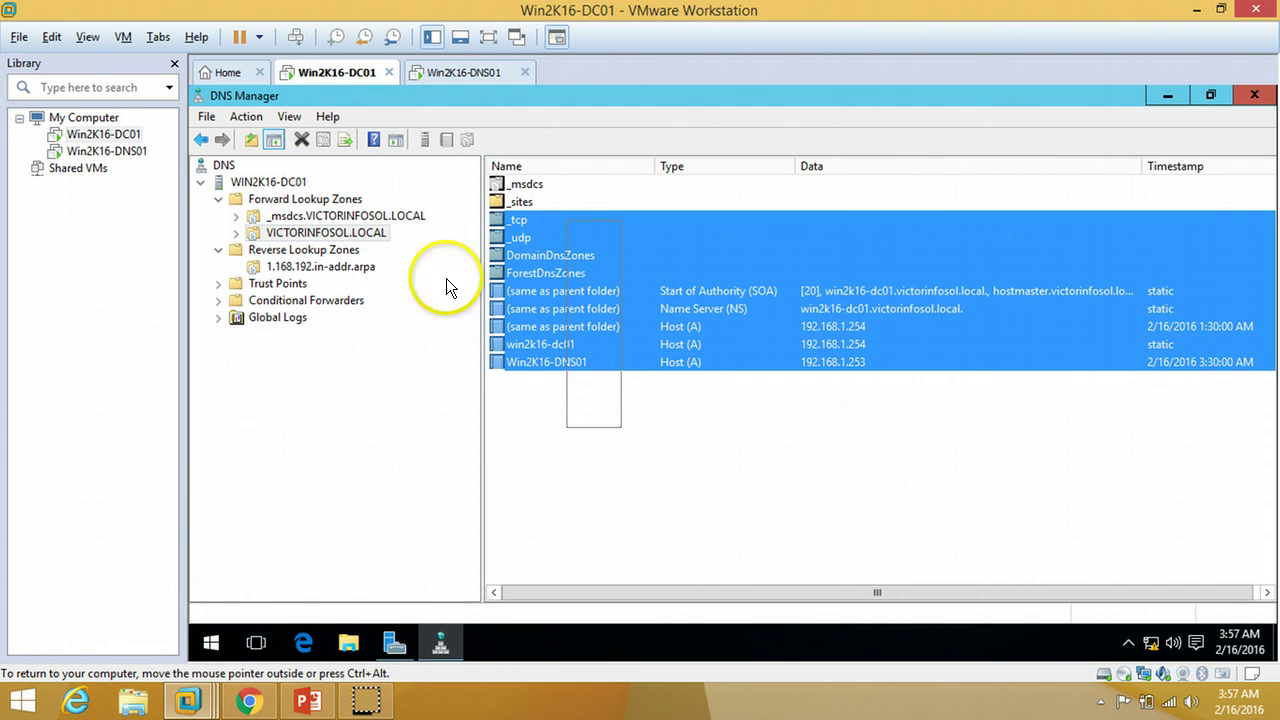
left_click(296, 268)
left_click_drag(592, 281, 476, 104)
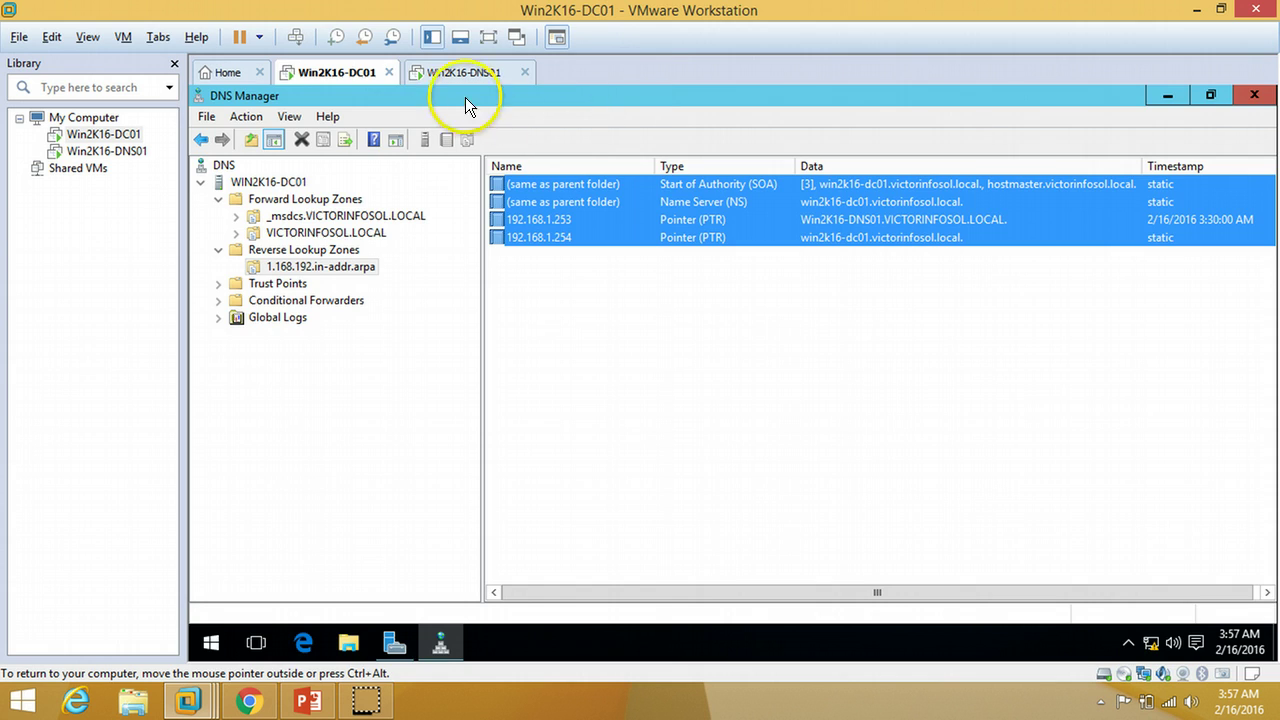
left_click(450, 70)
Recheck DNS01's four reverse zone records, then bring up the PowerPoint slide show
left_click(552, 456)
left_click(324, 369)
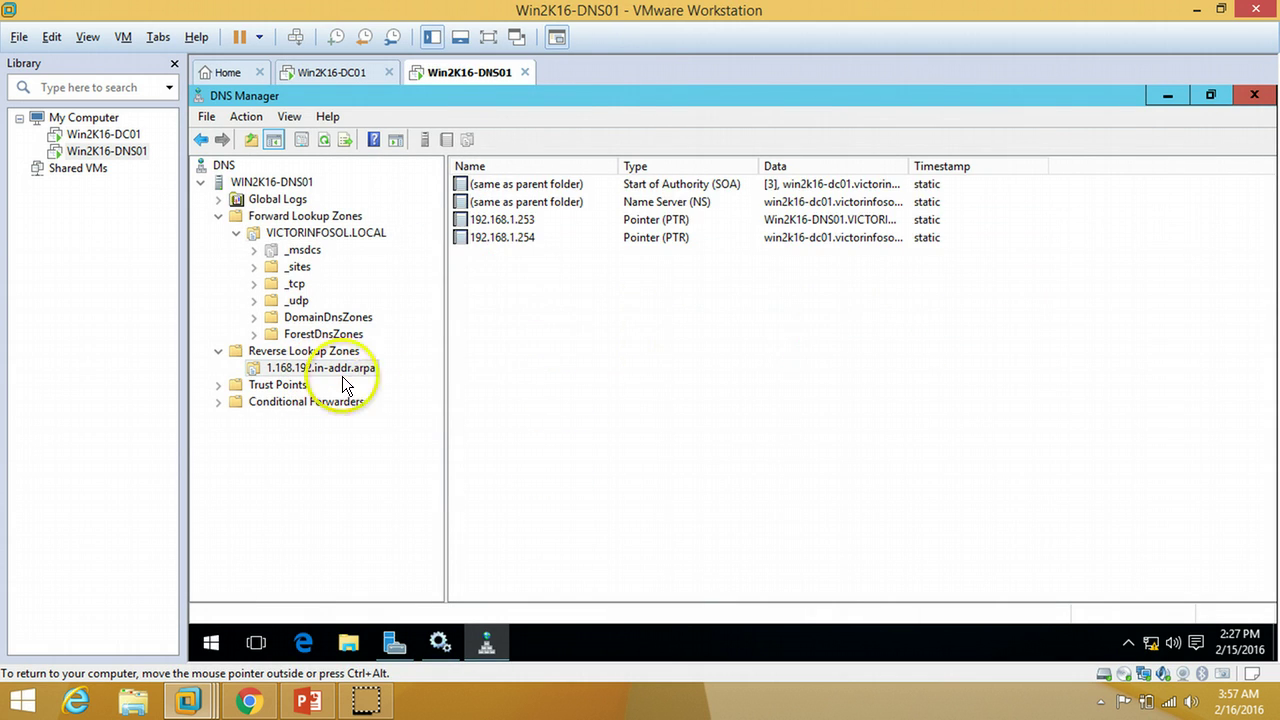
left_click_drag(557, 357, 613, 121)
left_click(565, 440)
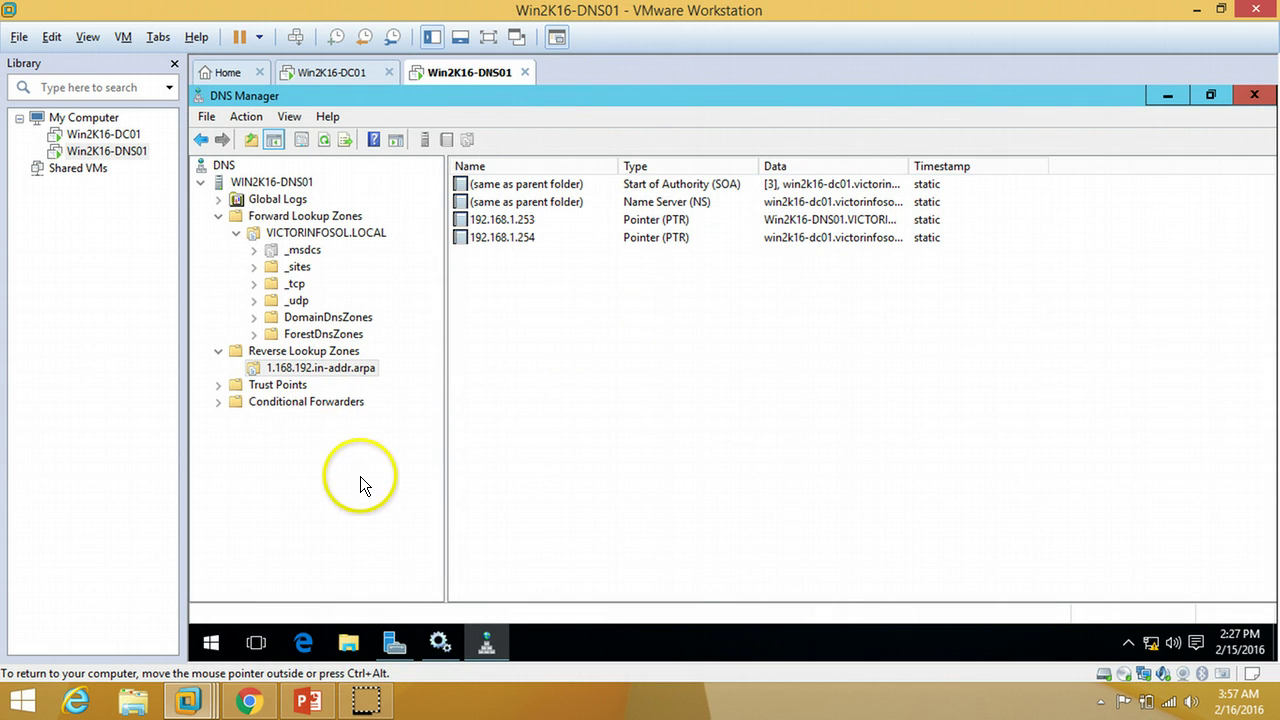
left_click(308, 701)
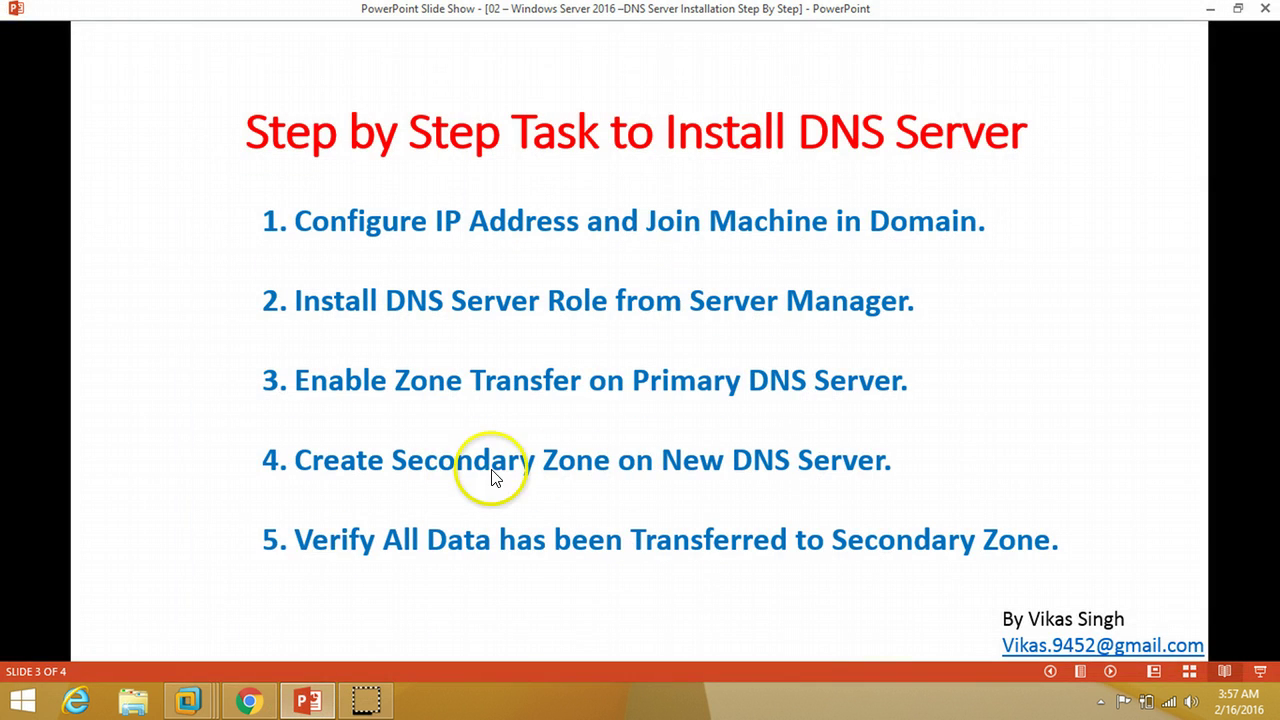